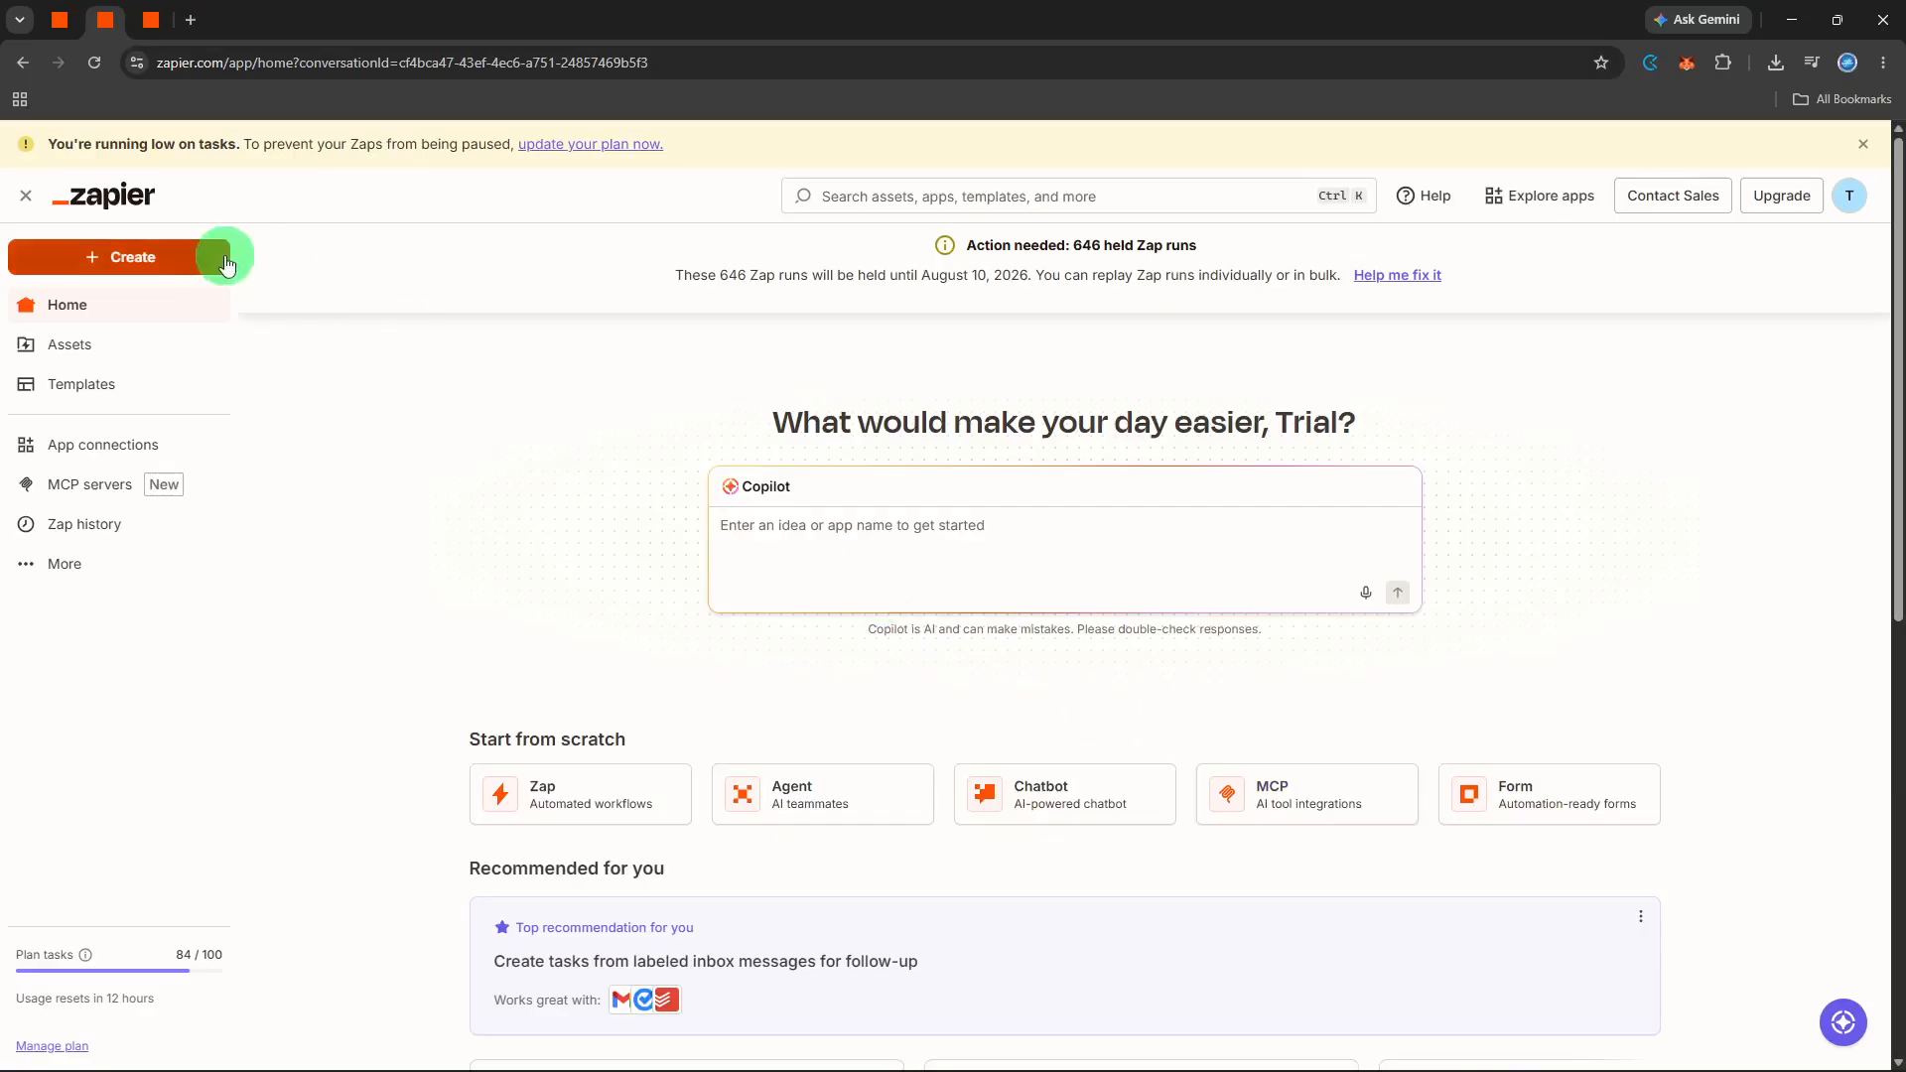
# Create a new Zap and choose Typeform as the trigger app.
pyautogui.click(212, 256)
pyautogui.click(176, 337)
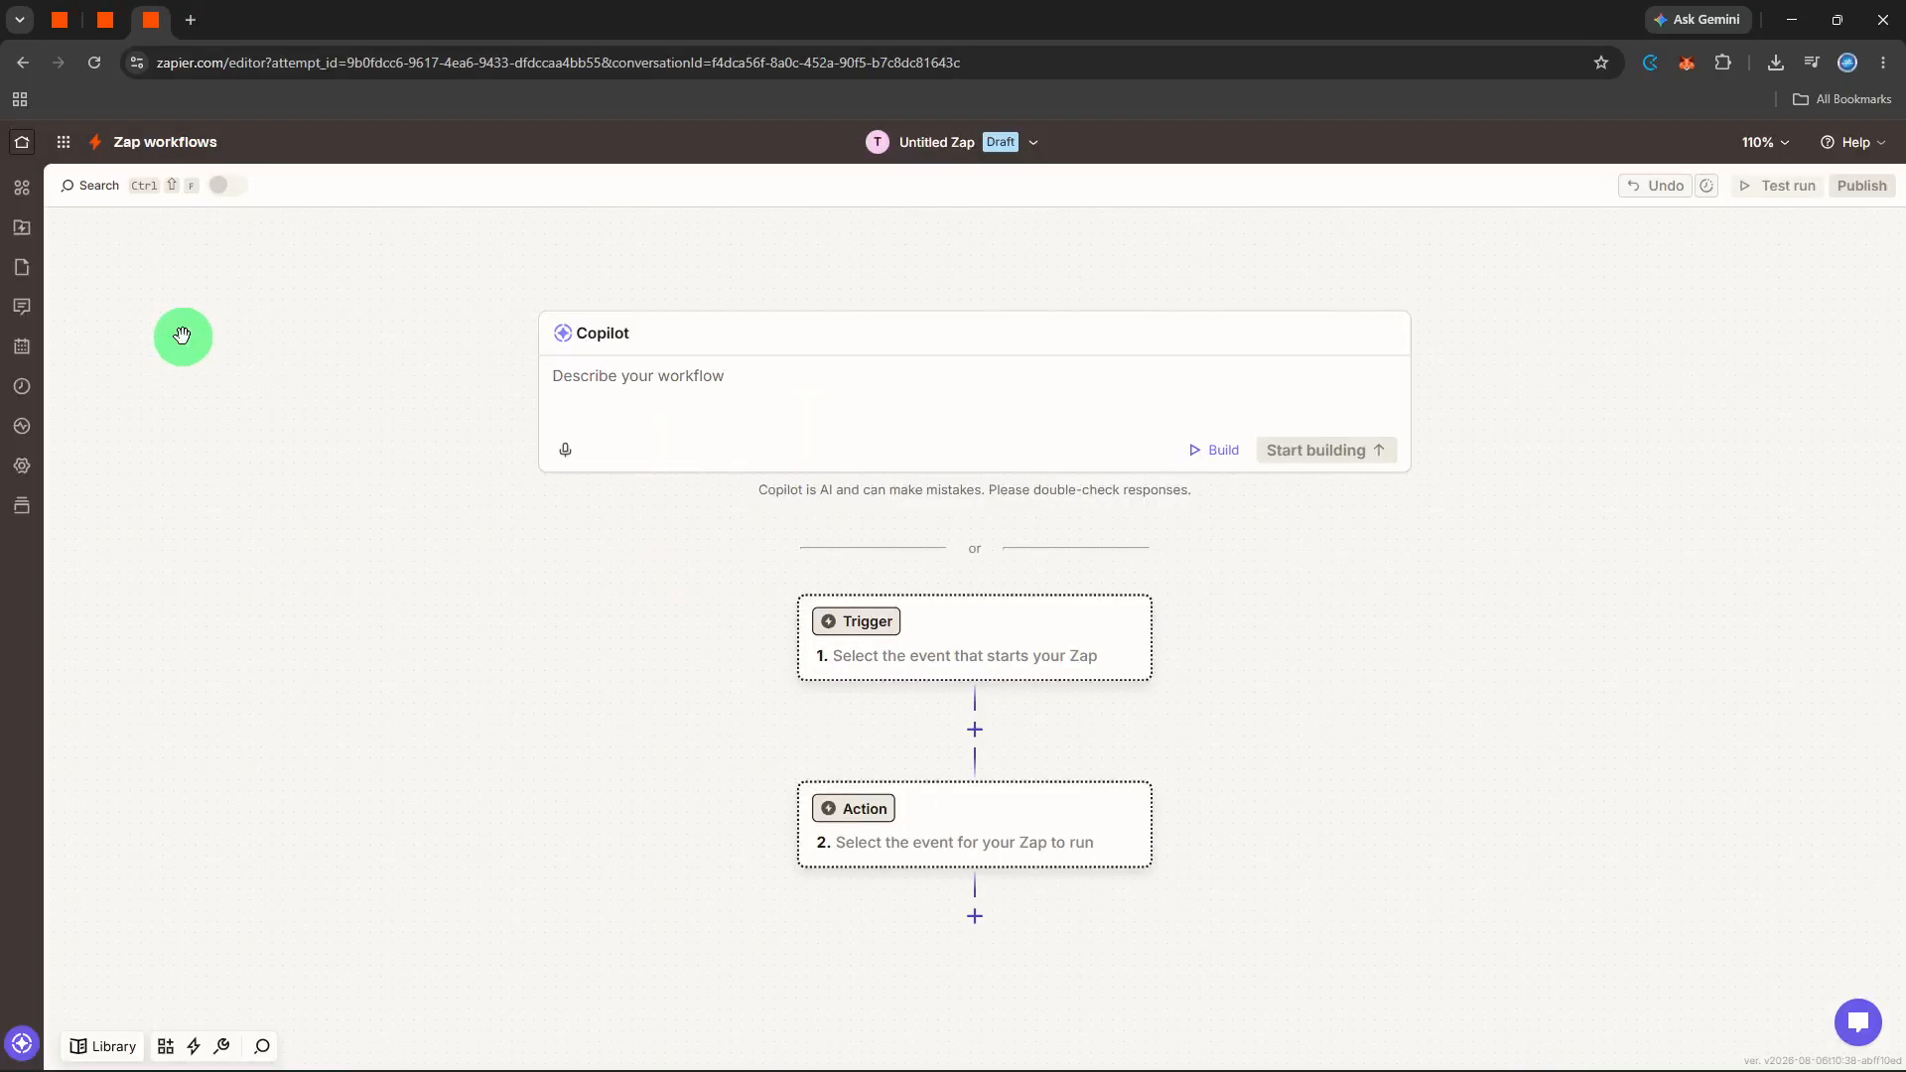
pyautogui.click(850, 635)
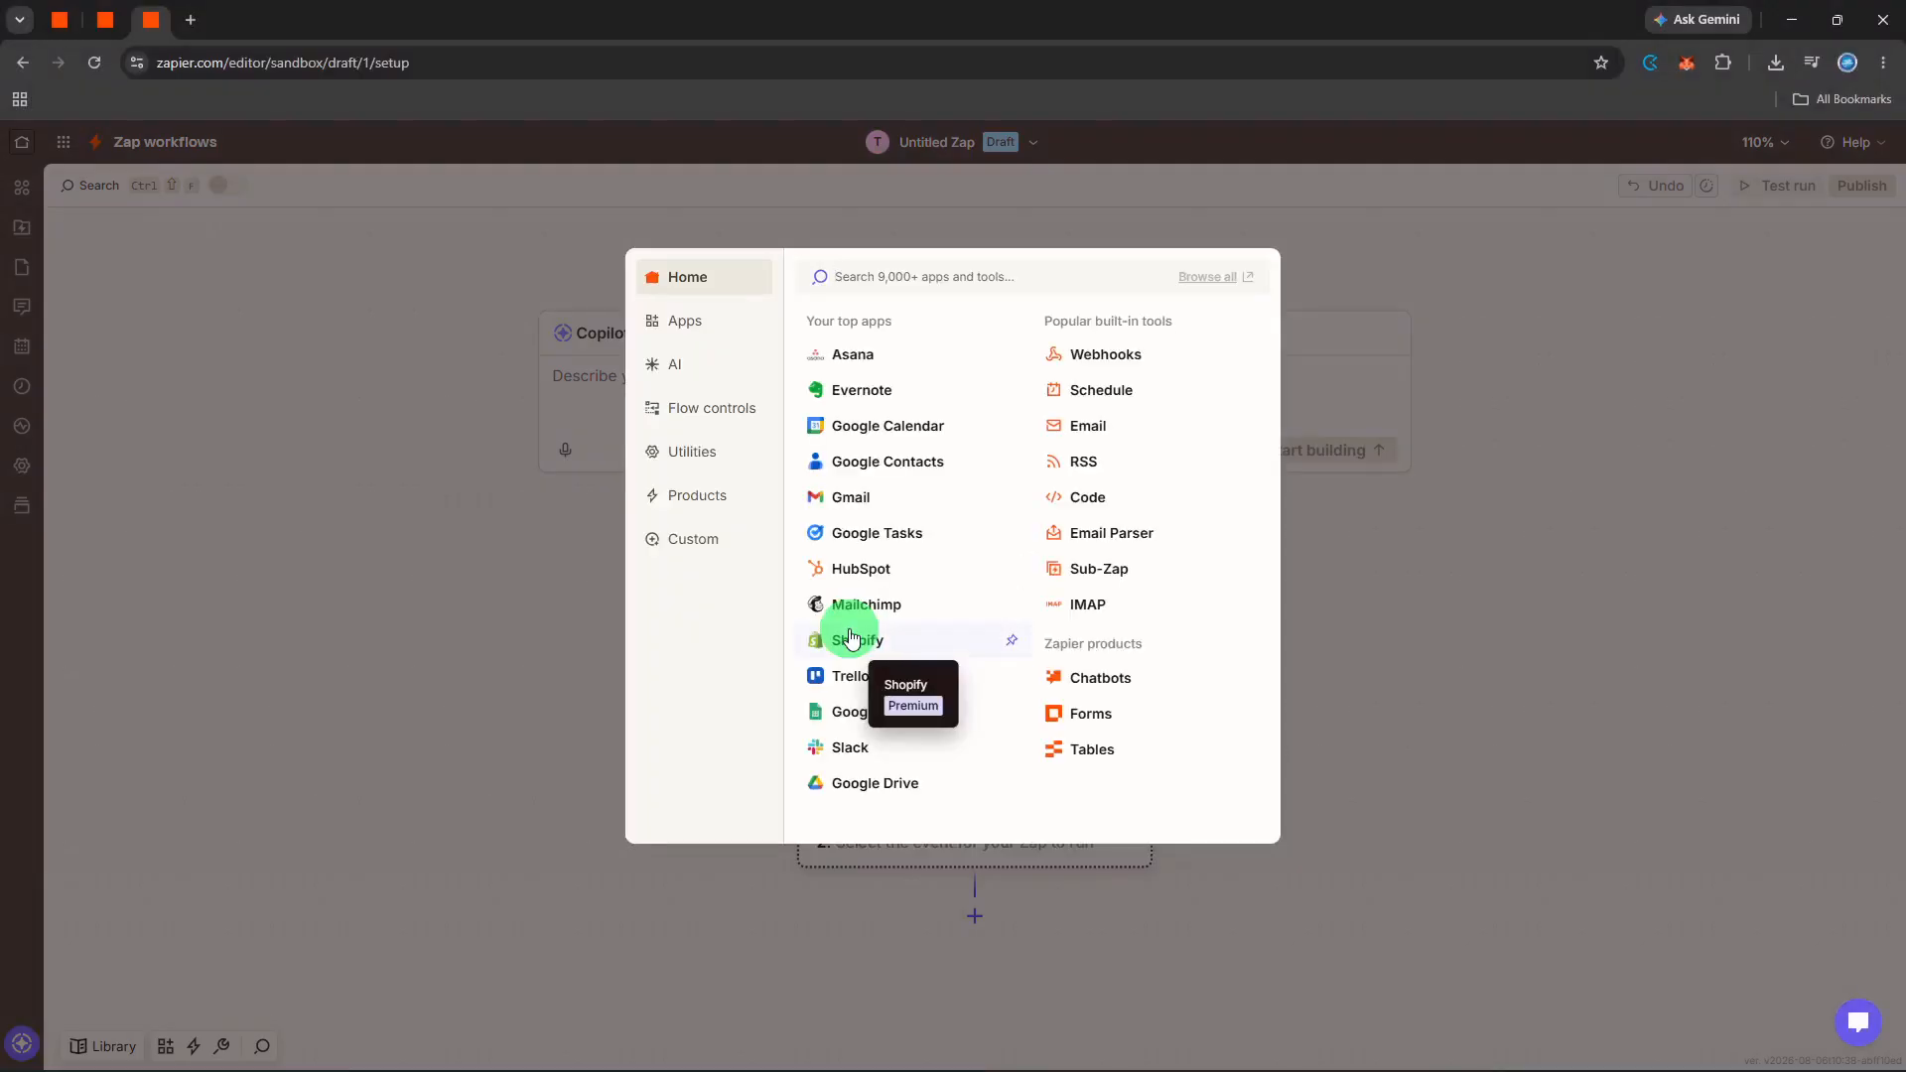
pyautogui.write('form')
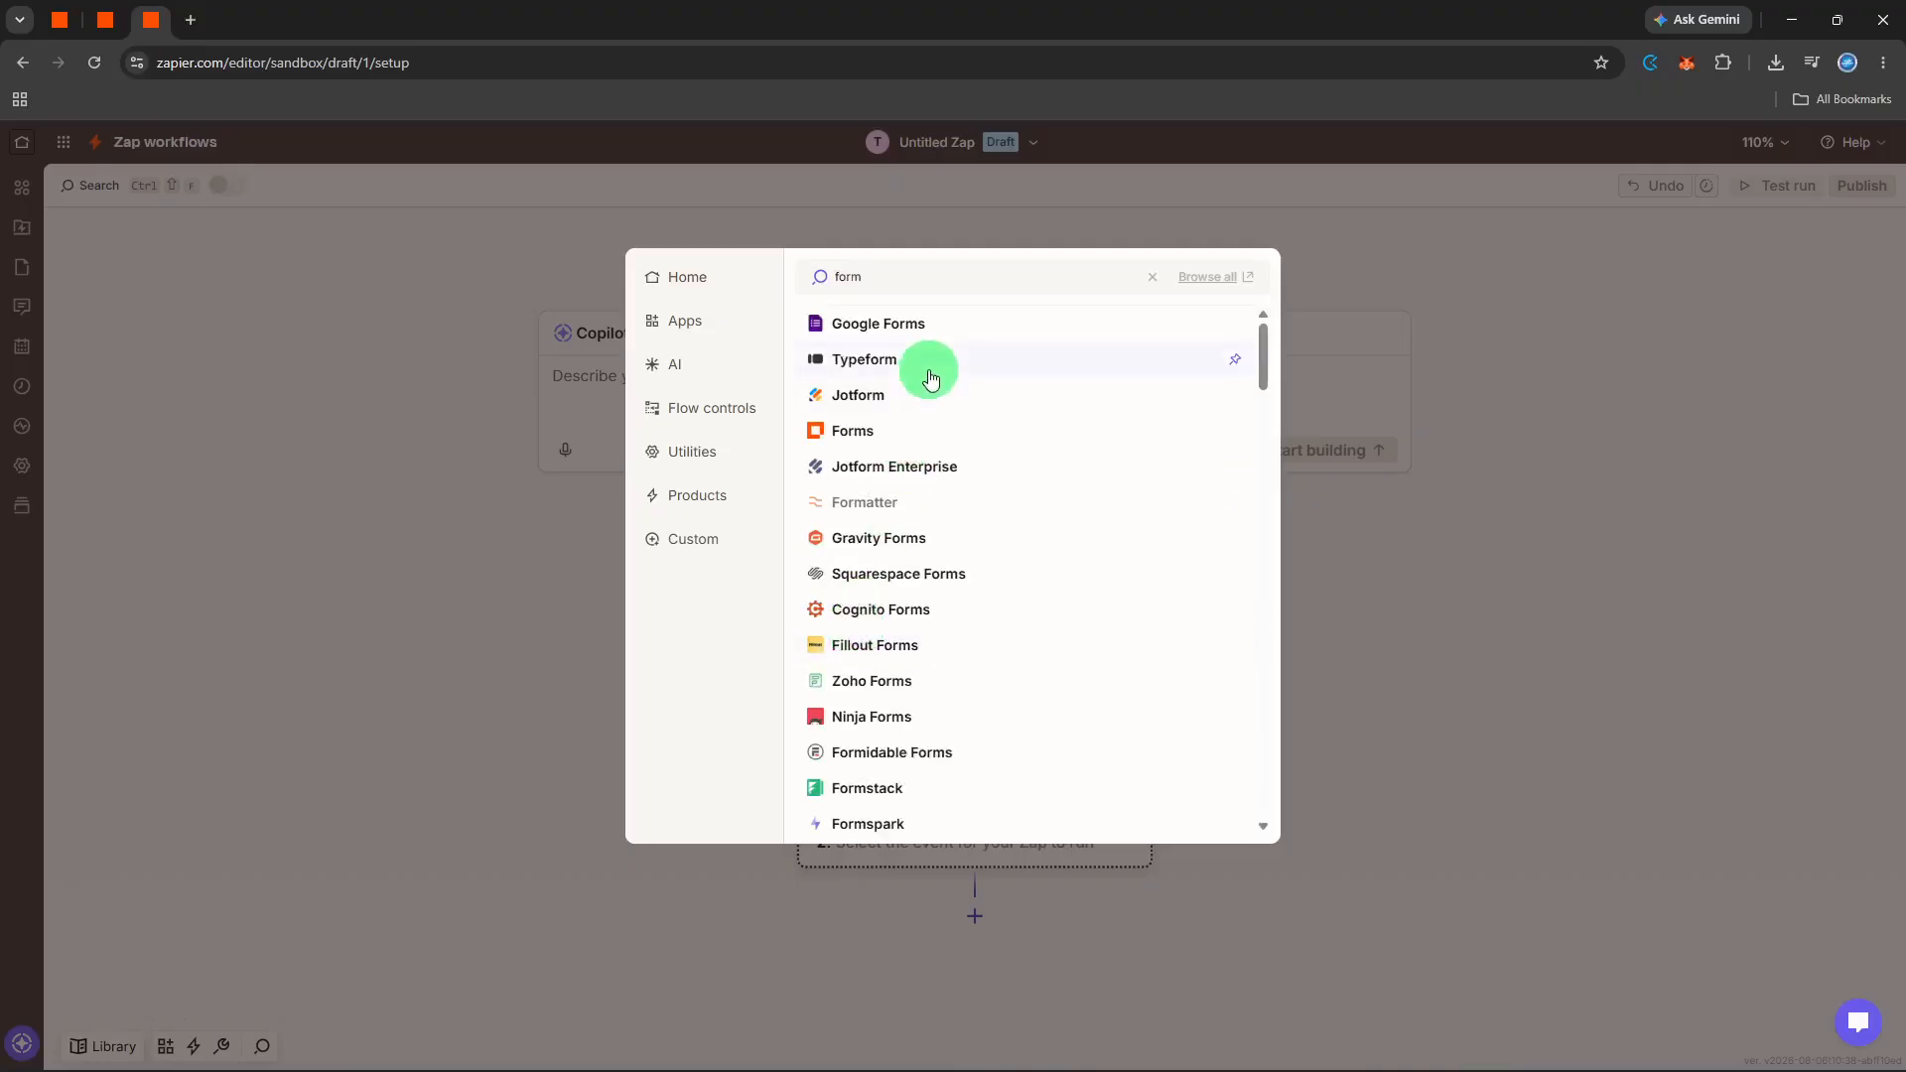
pyautogui.click(930, 374)
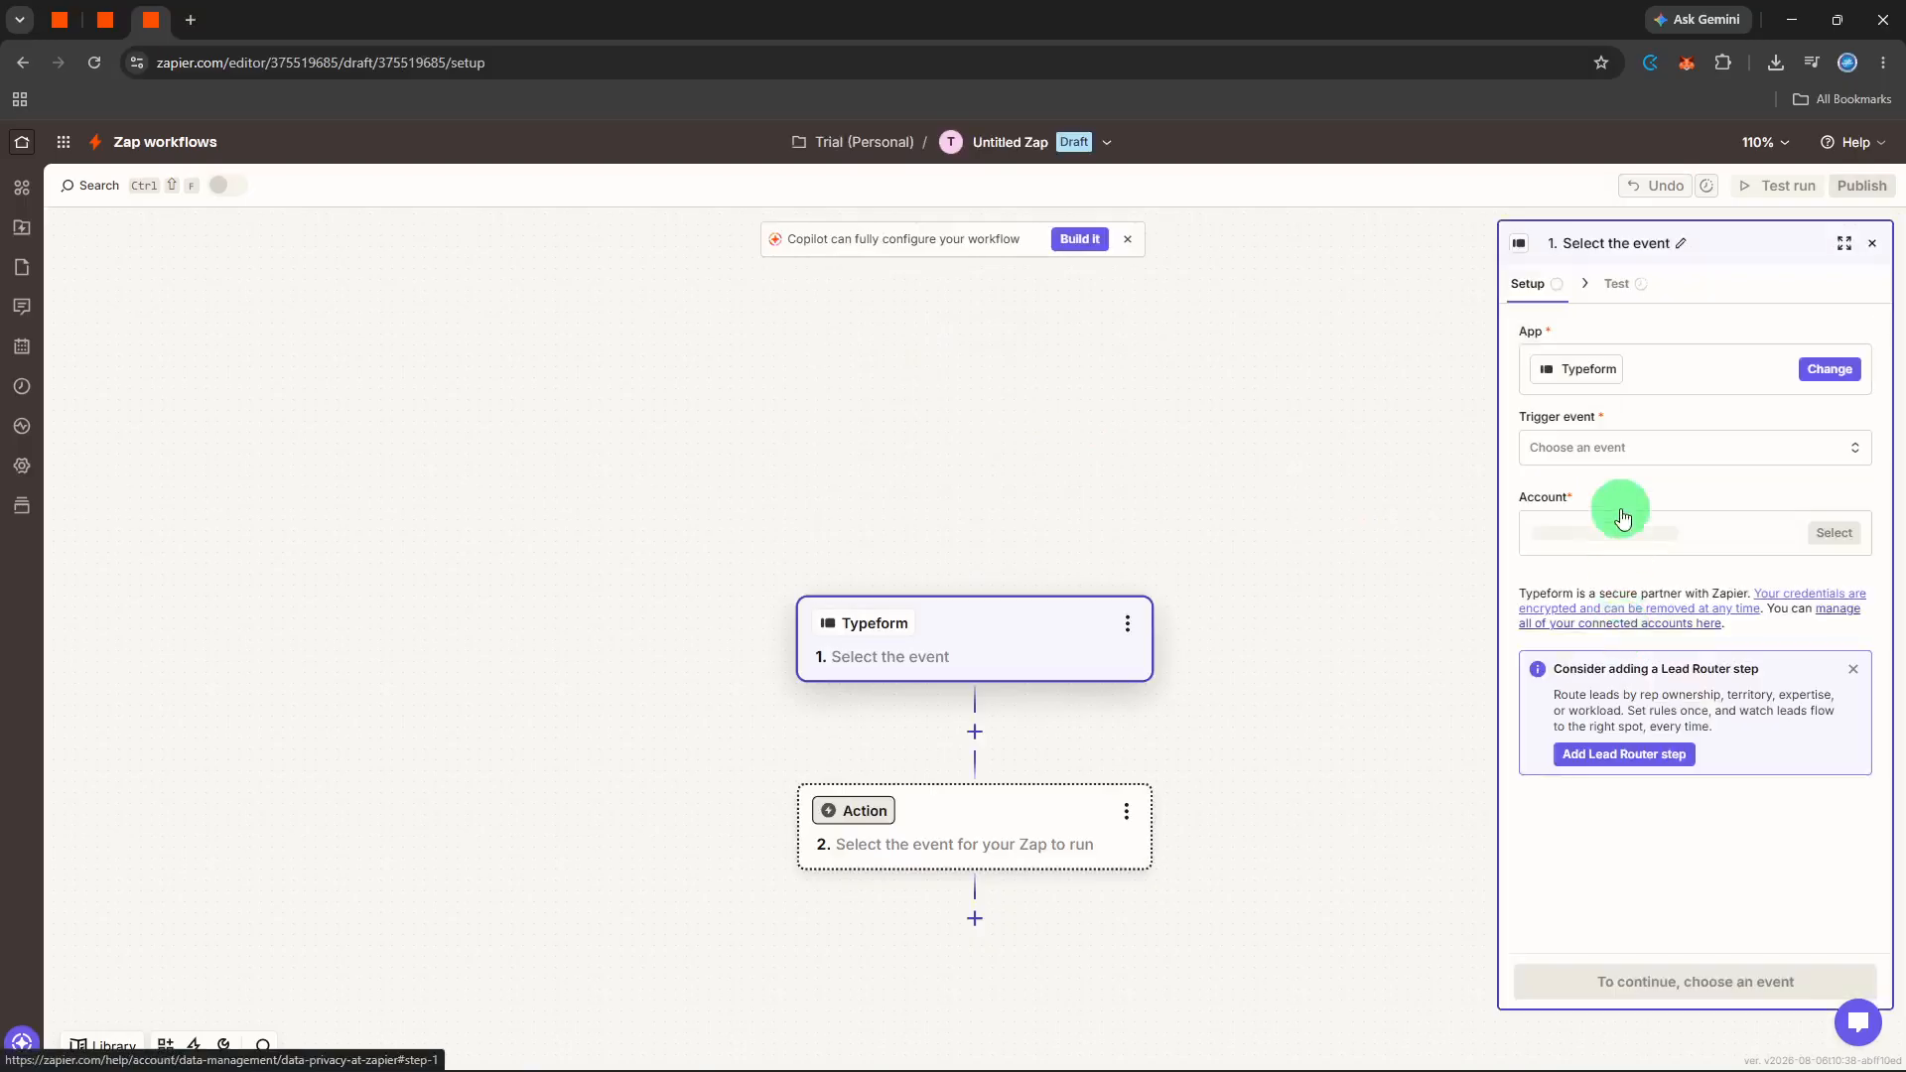
# Set the Typeform trigger event to New Entry and continue to its configuration.
pyautogui.click(1618, 453)
pyautogui.click(1282, 667)
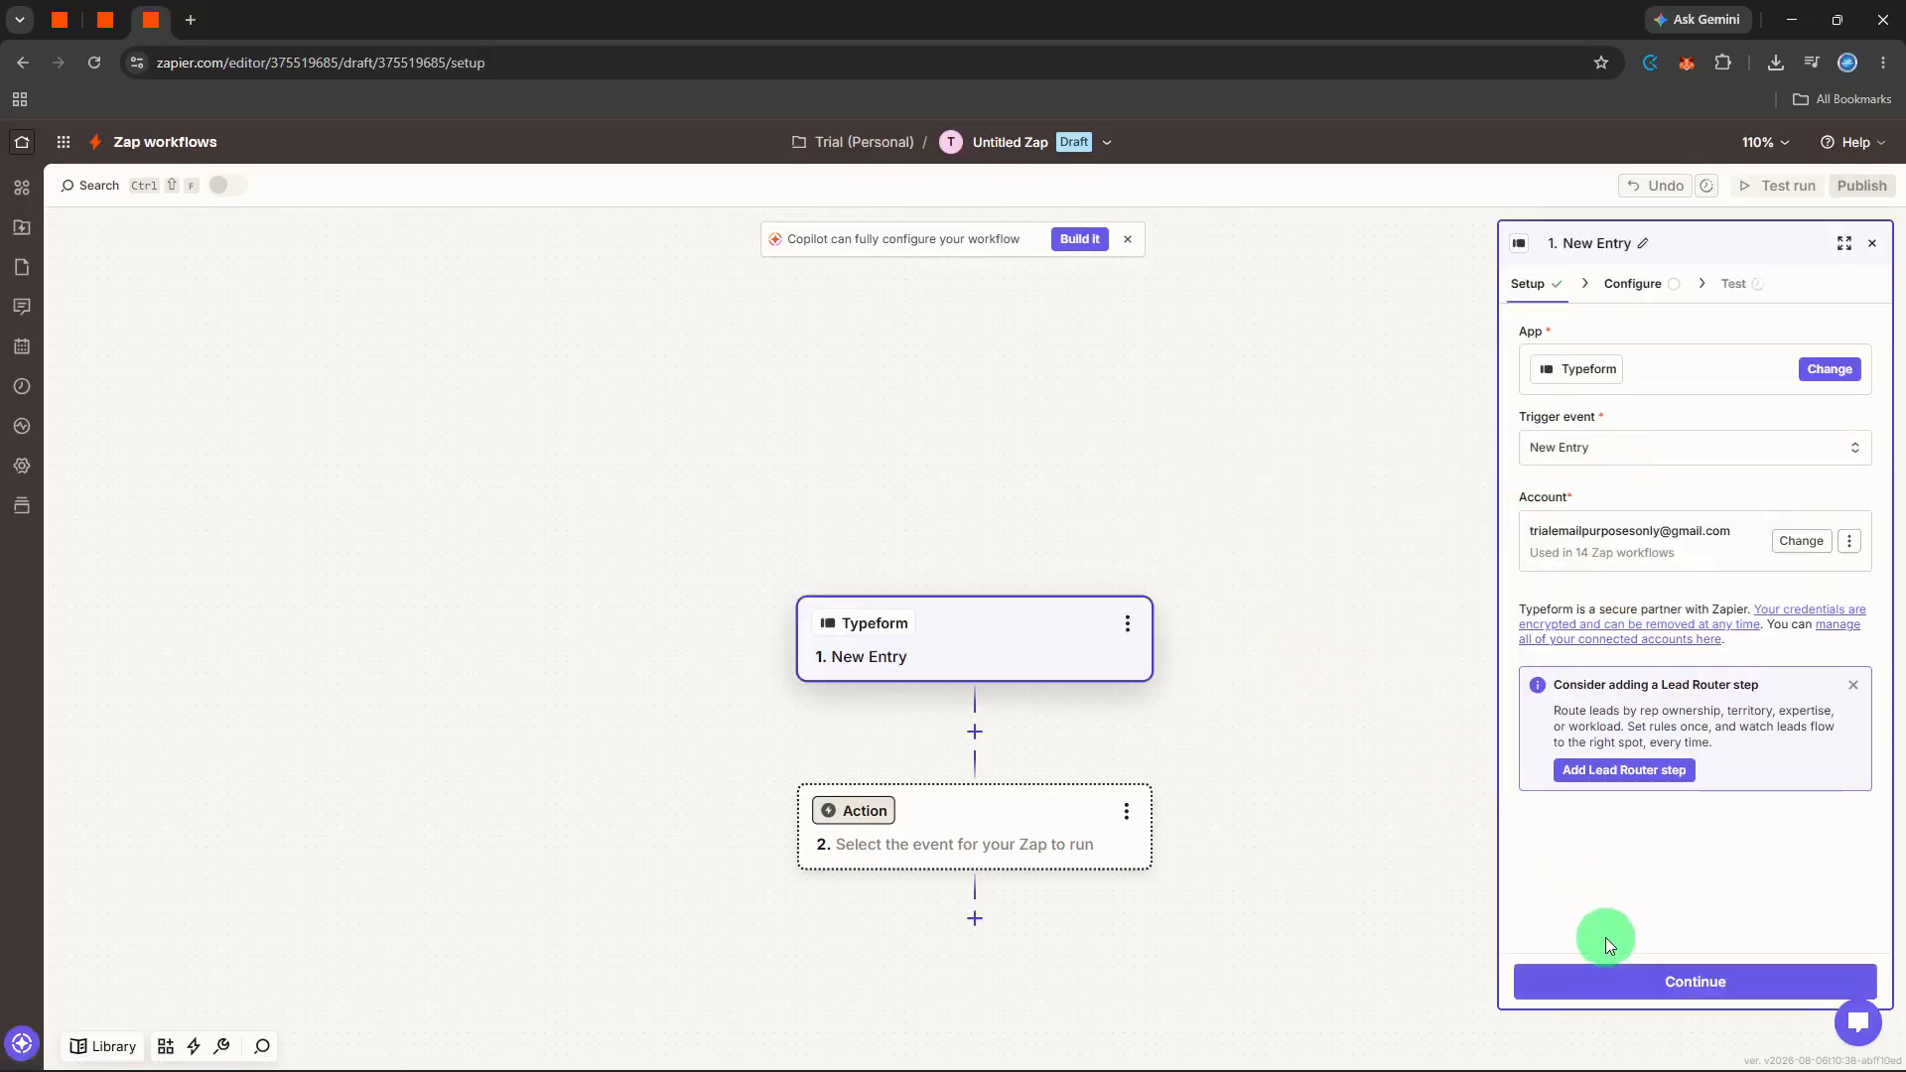
pyautogui.click(1618, 978)
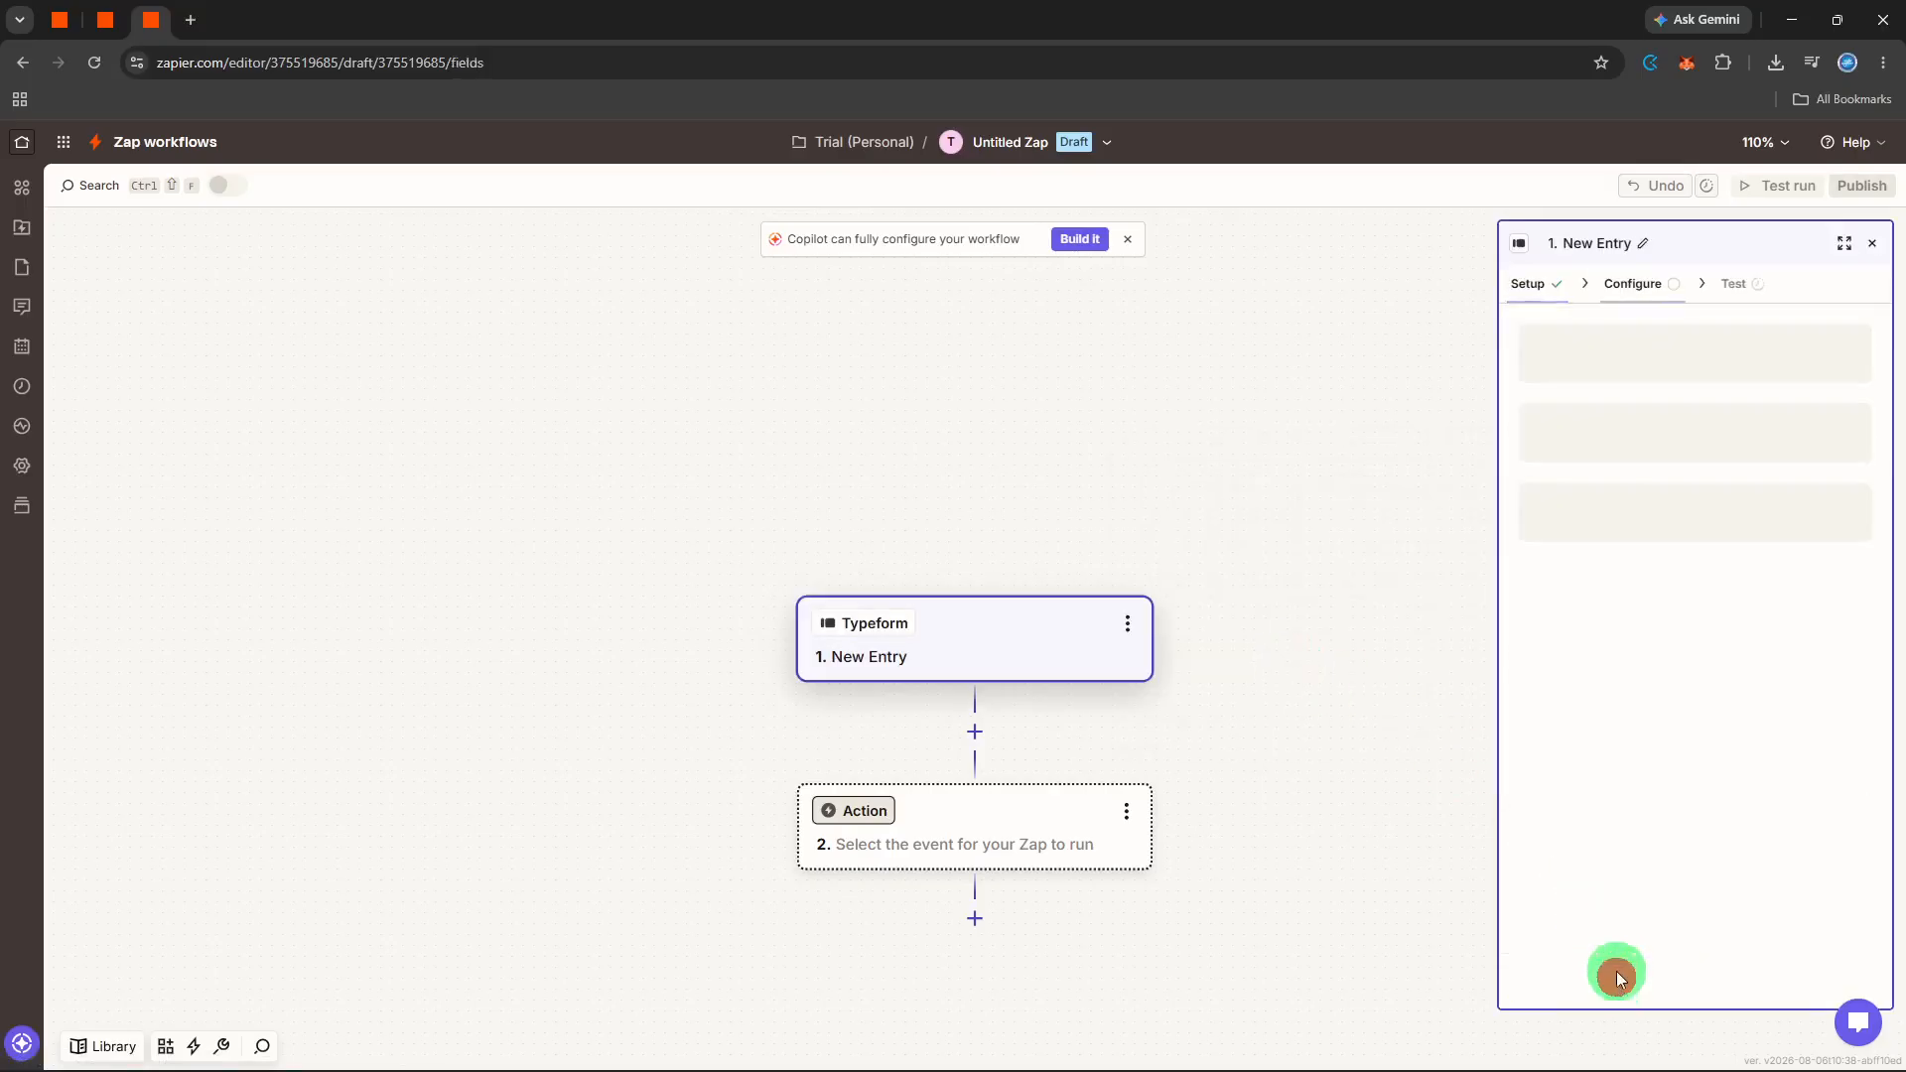
# Choose New form as the Typeform form to watch and test the trigger.
pyautogui.click(1653, 361)
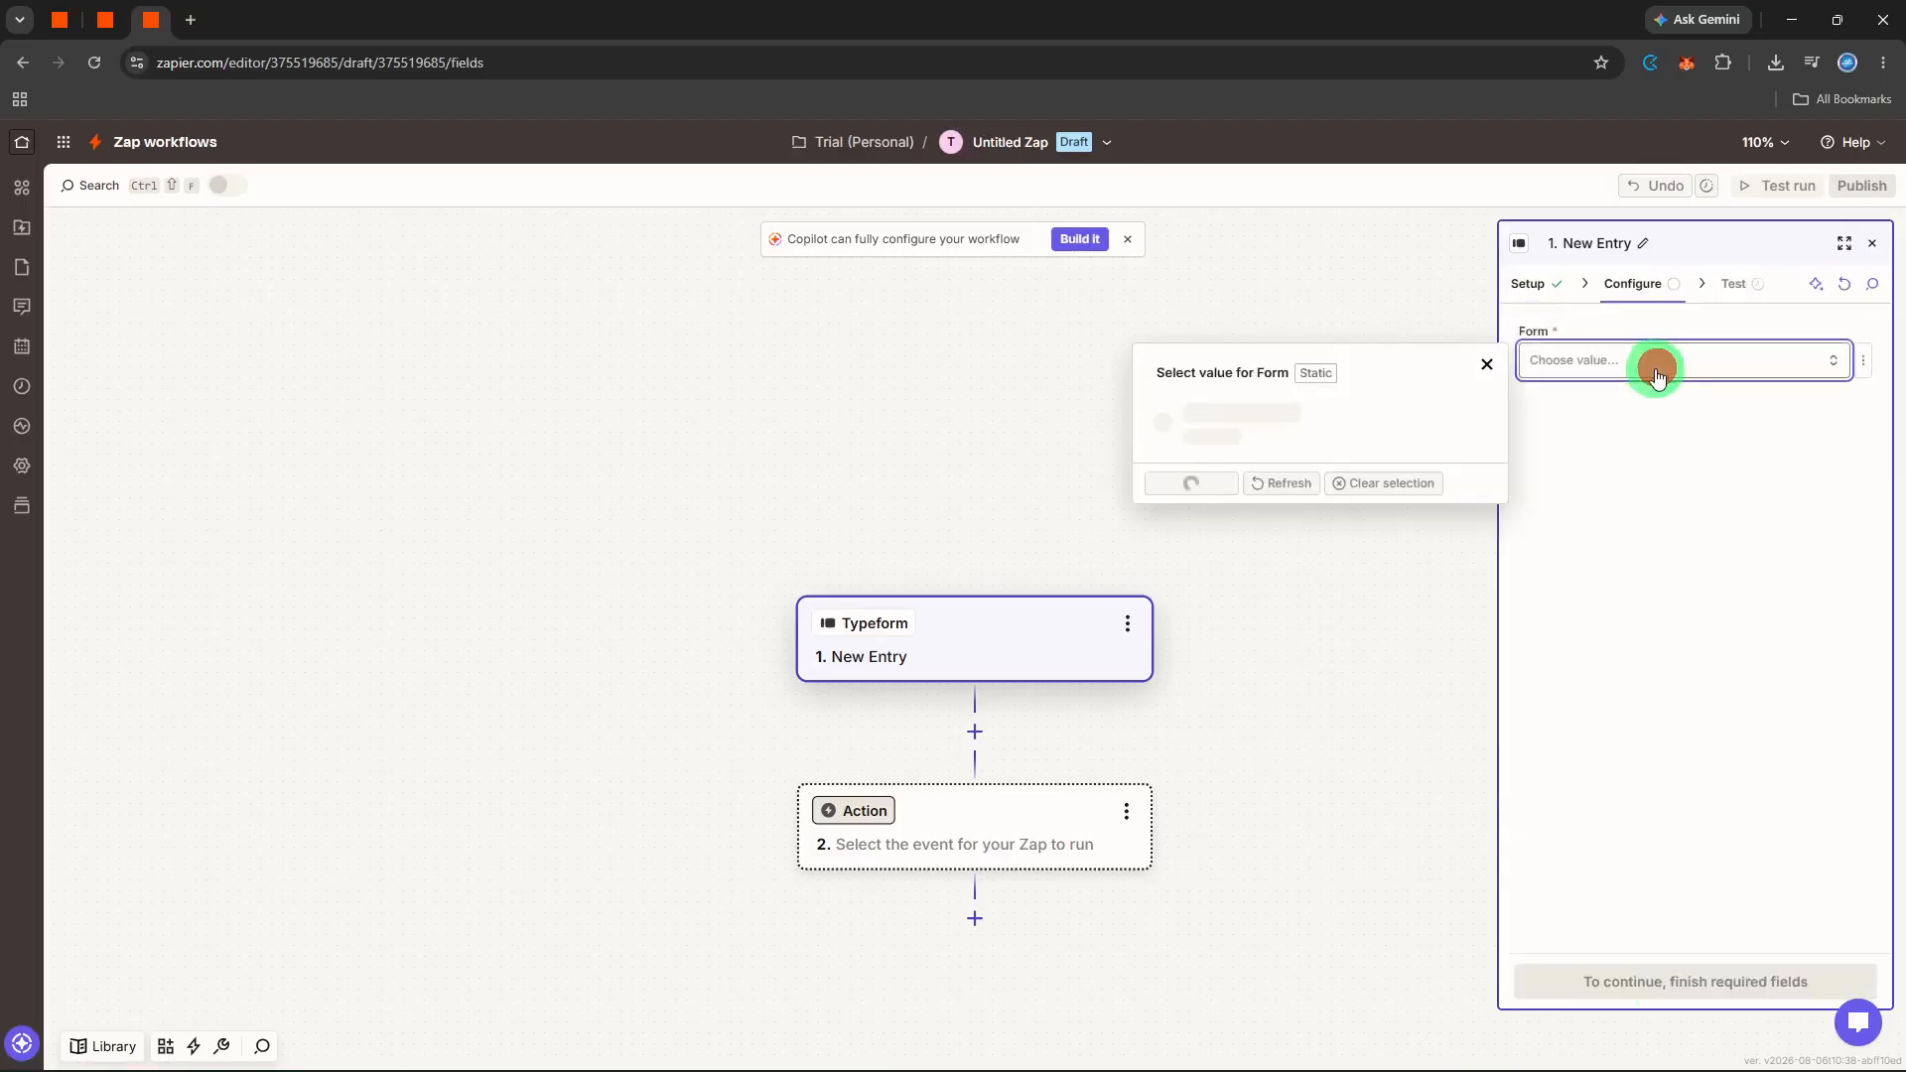
pyautogui.click(1316, 427)
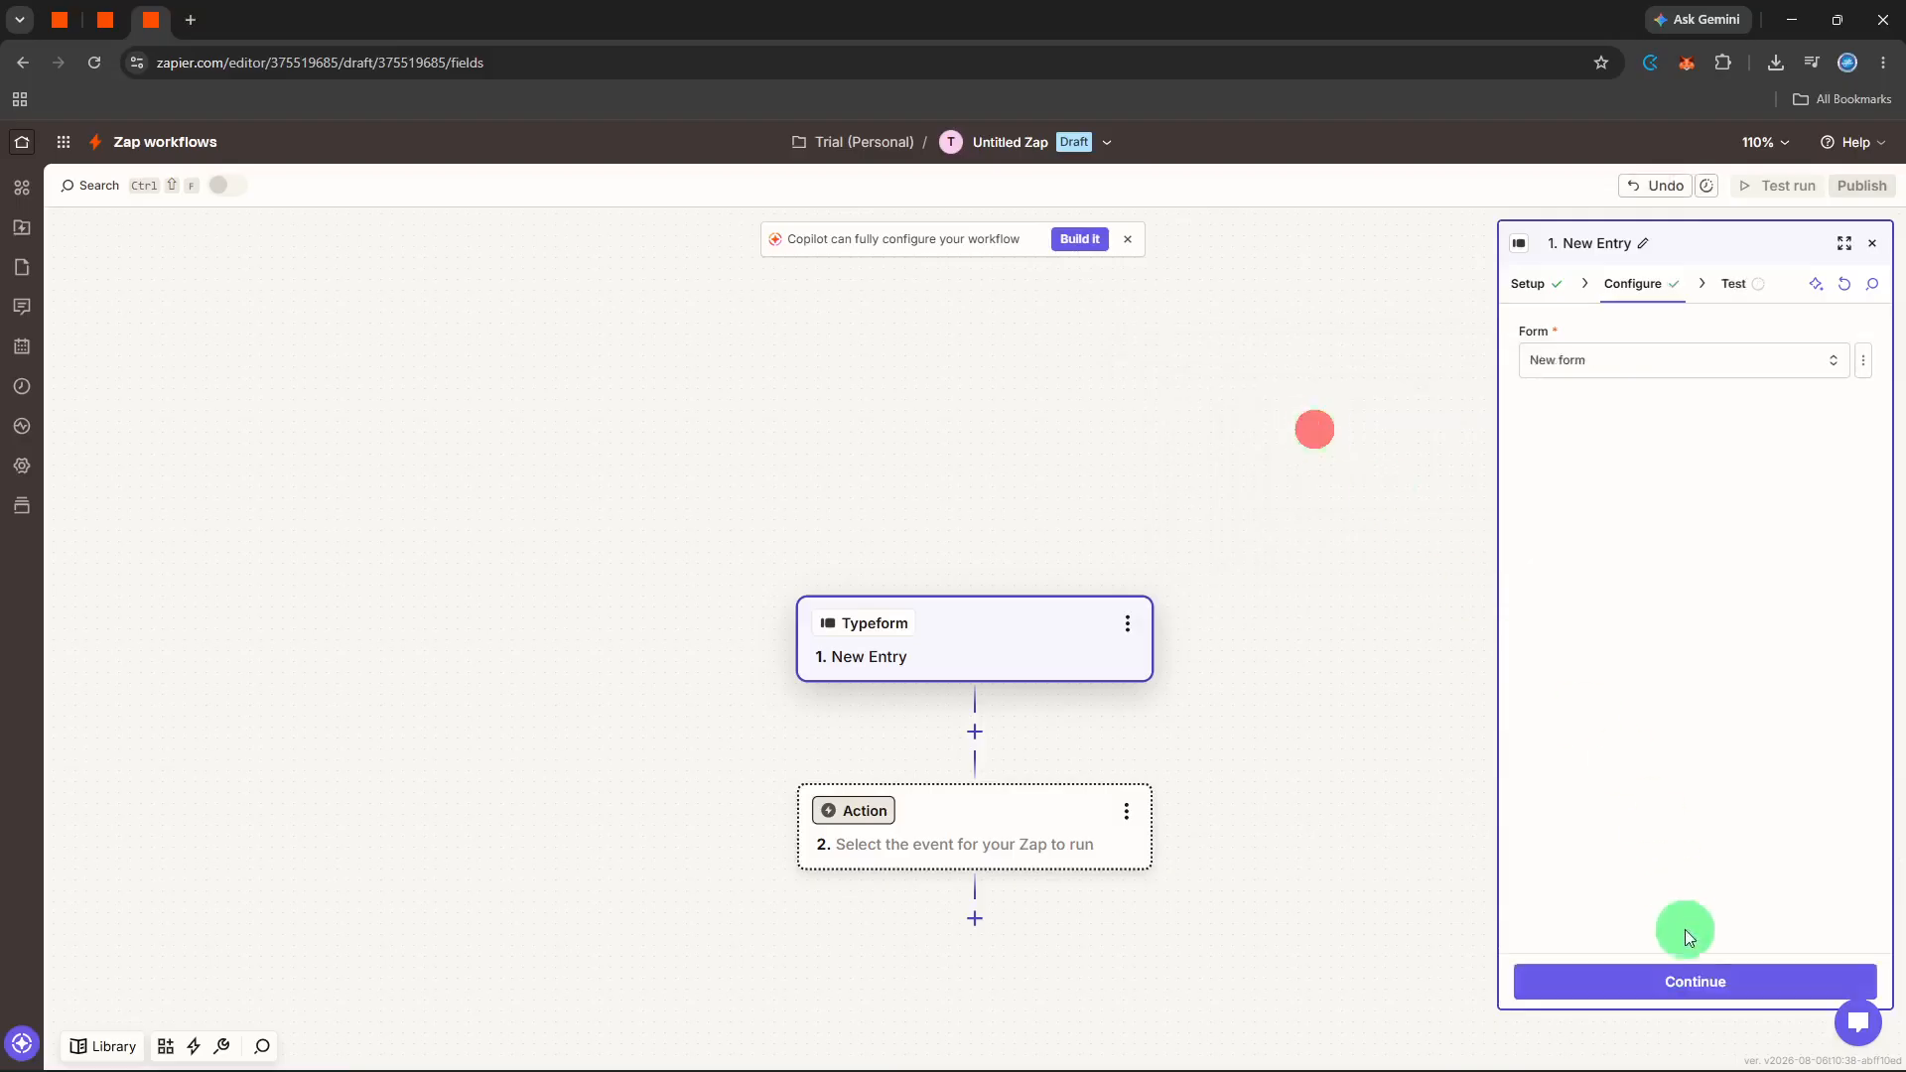
pyautogui.click(1693, 983)
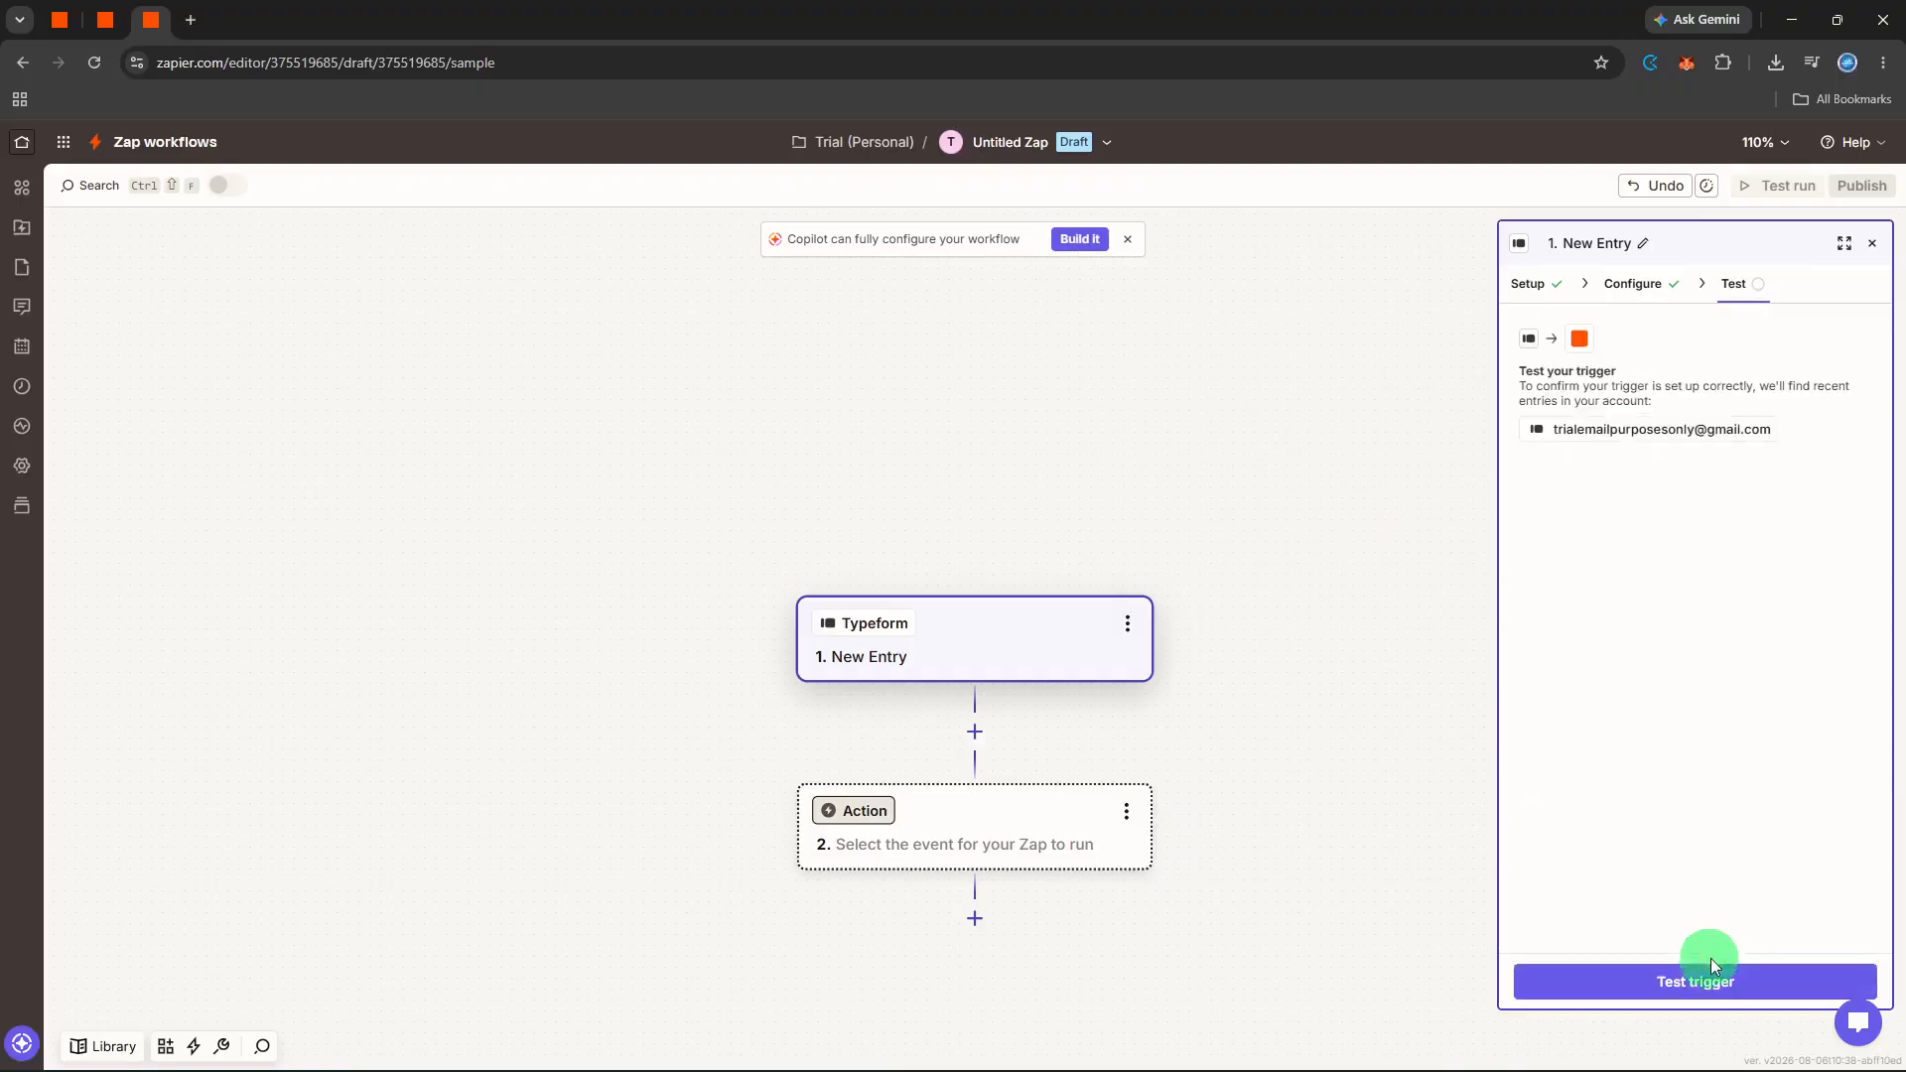
pyautogui.click(1708, 966)
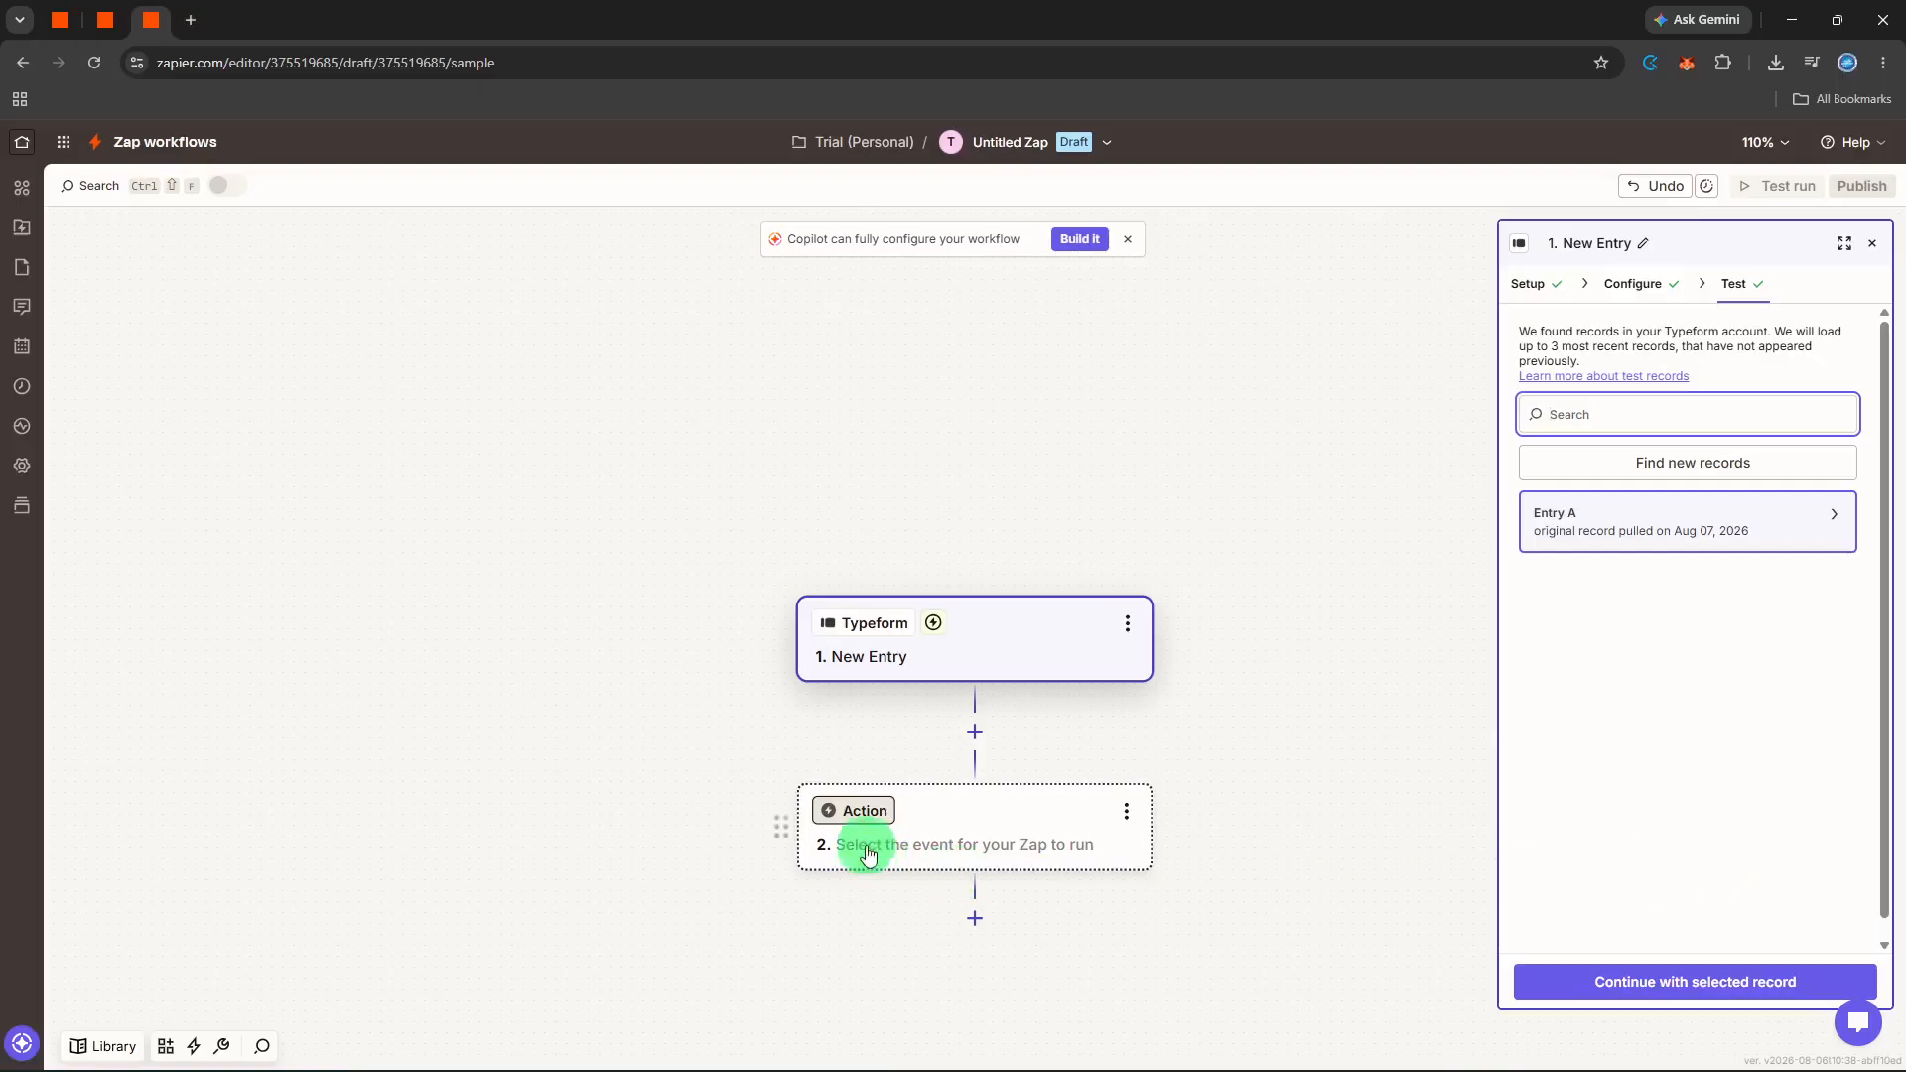
# Set up the second step as a HubSpot action with the Create Contact event and continue to its configuration.
pyautogui.click(845, 822)
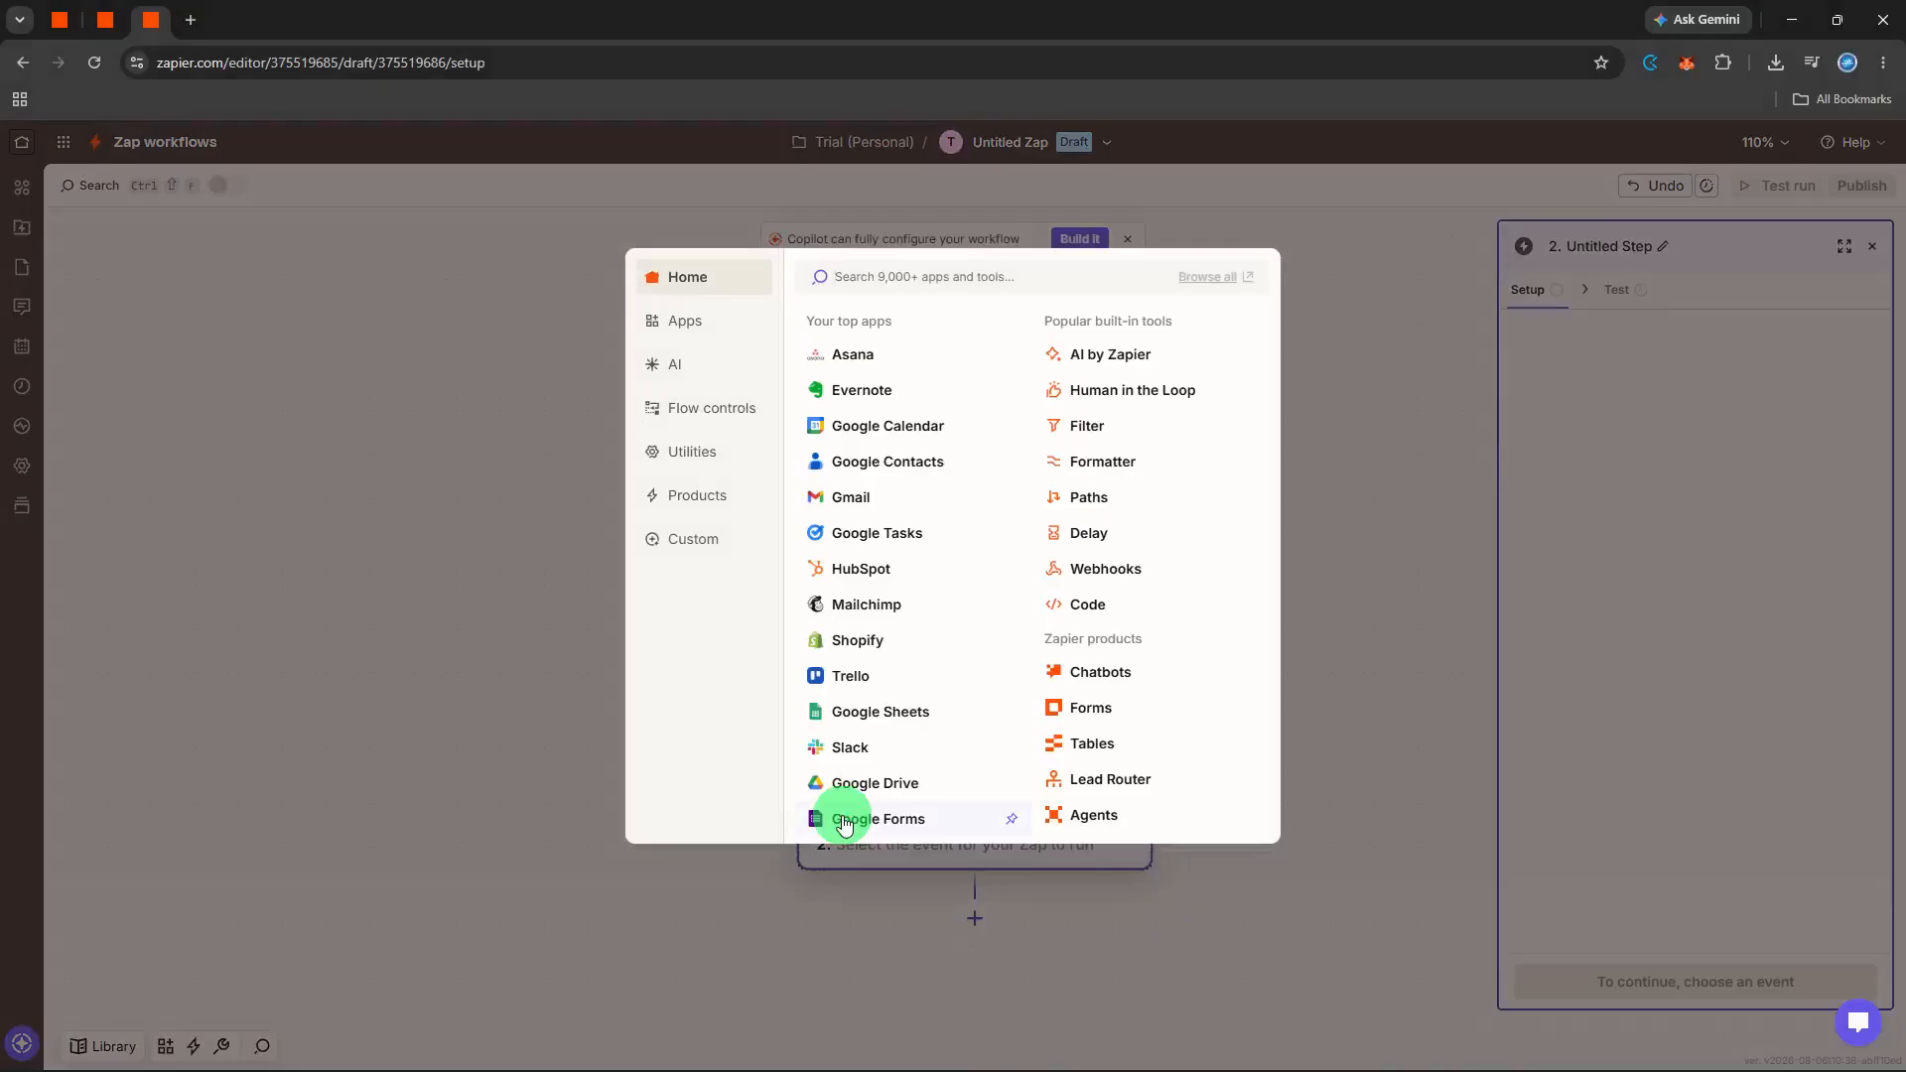
pyautogui.click(907, 574)
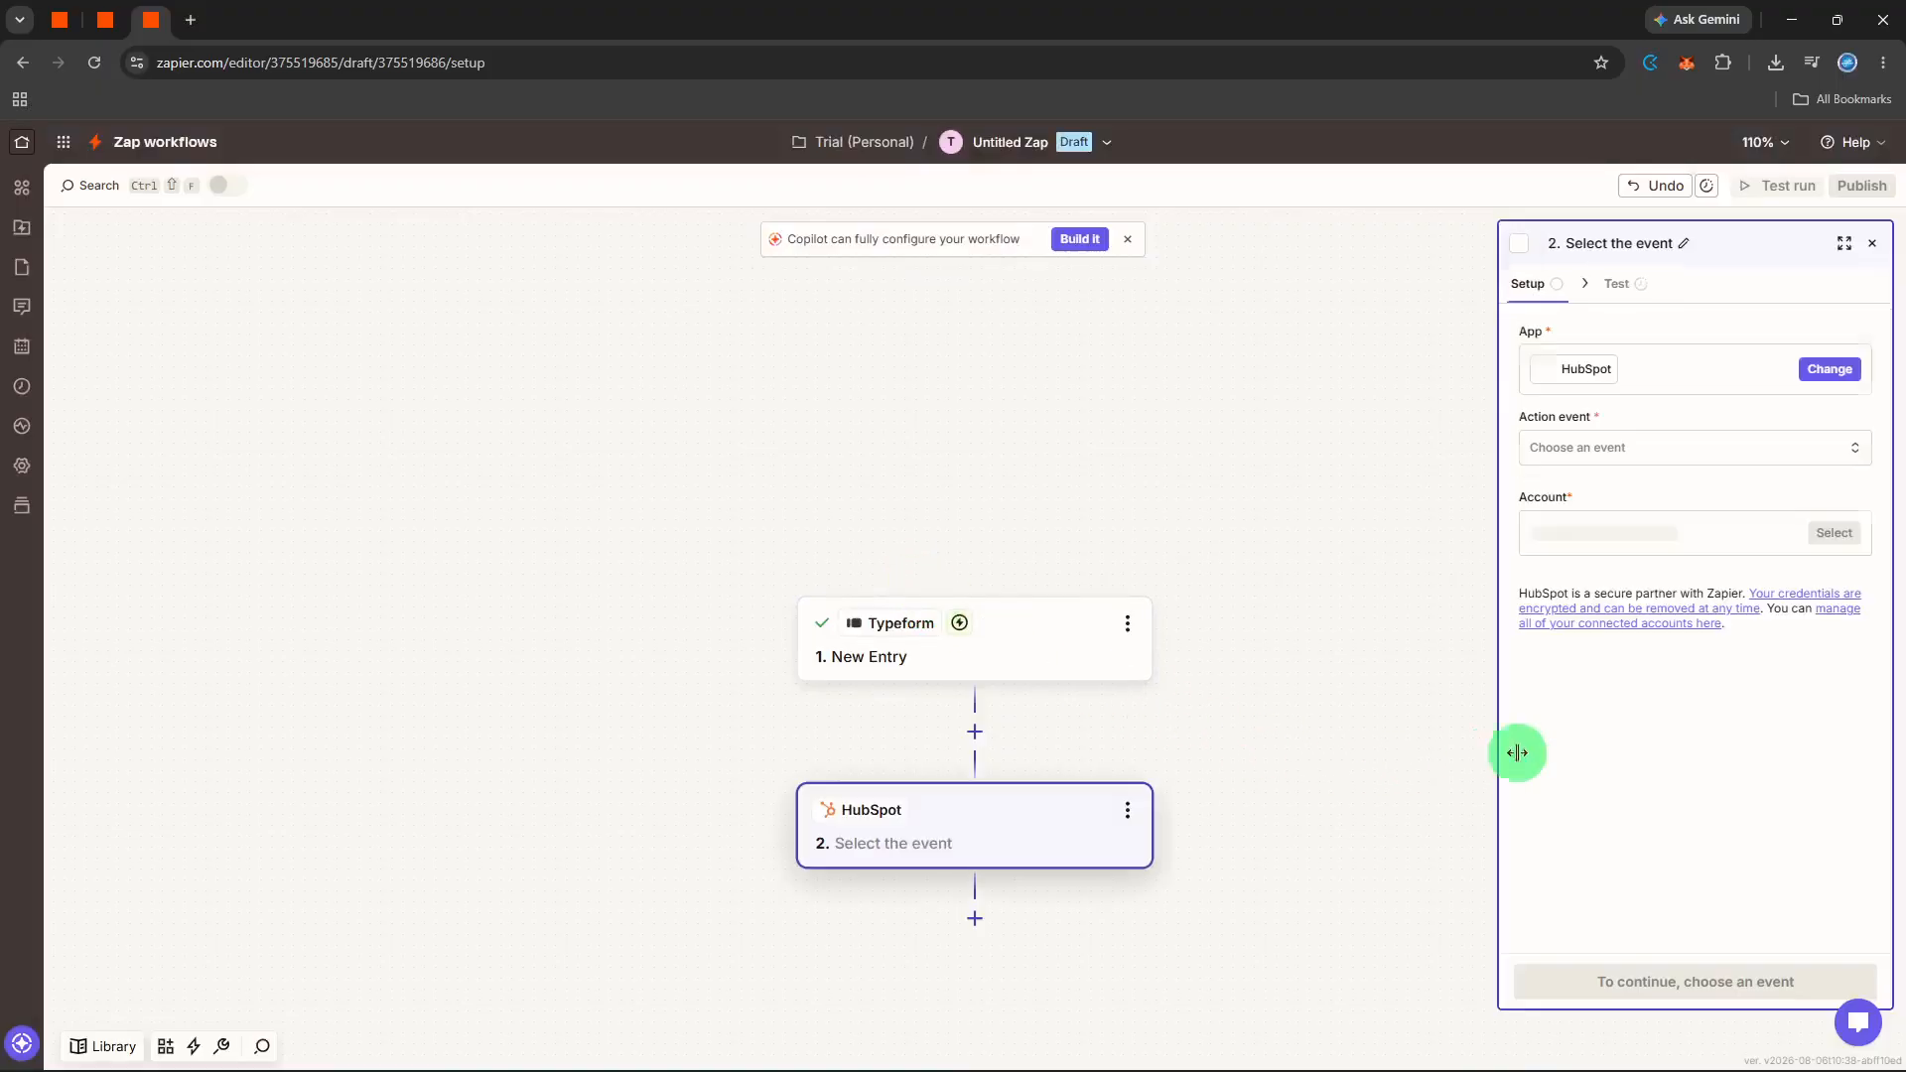
pyautogui.click(1675, 448)
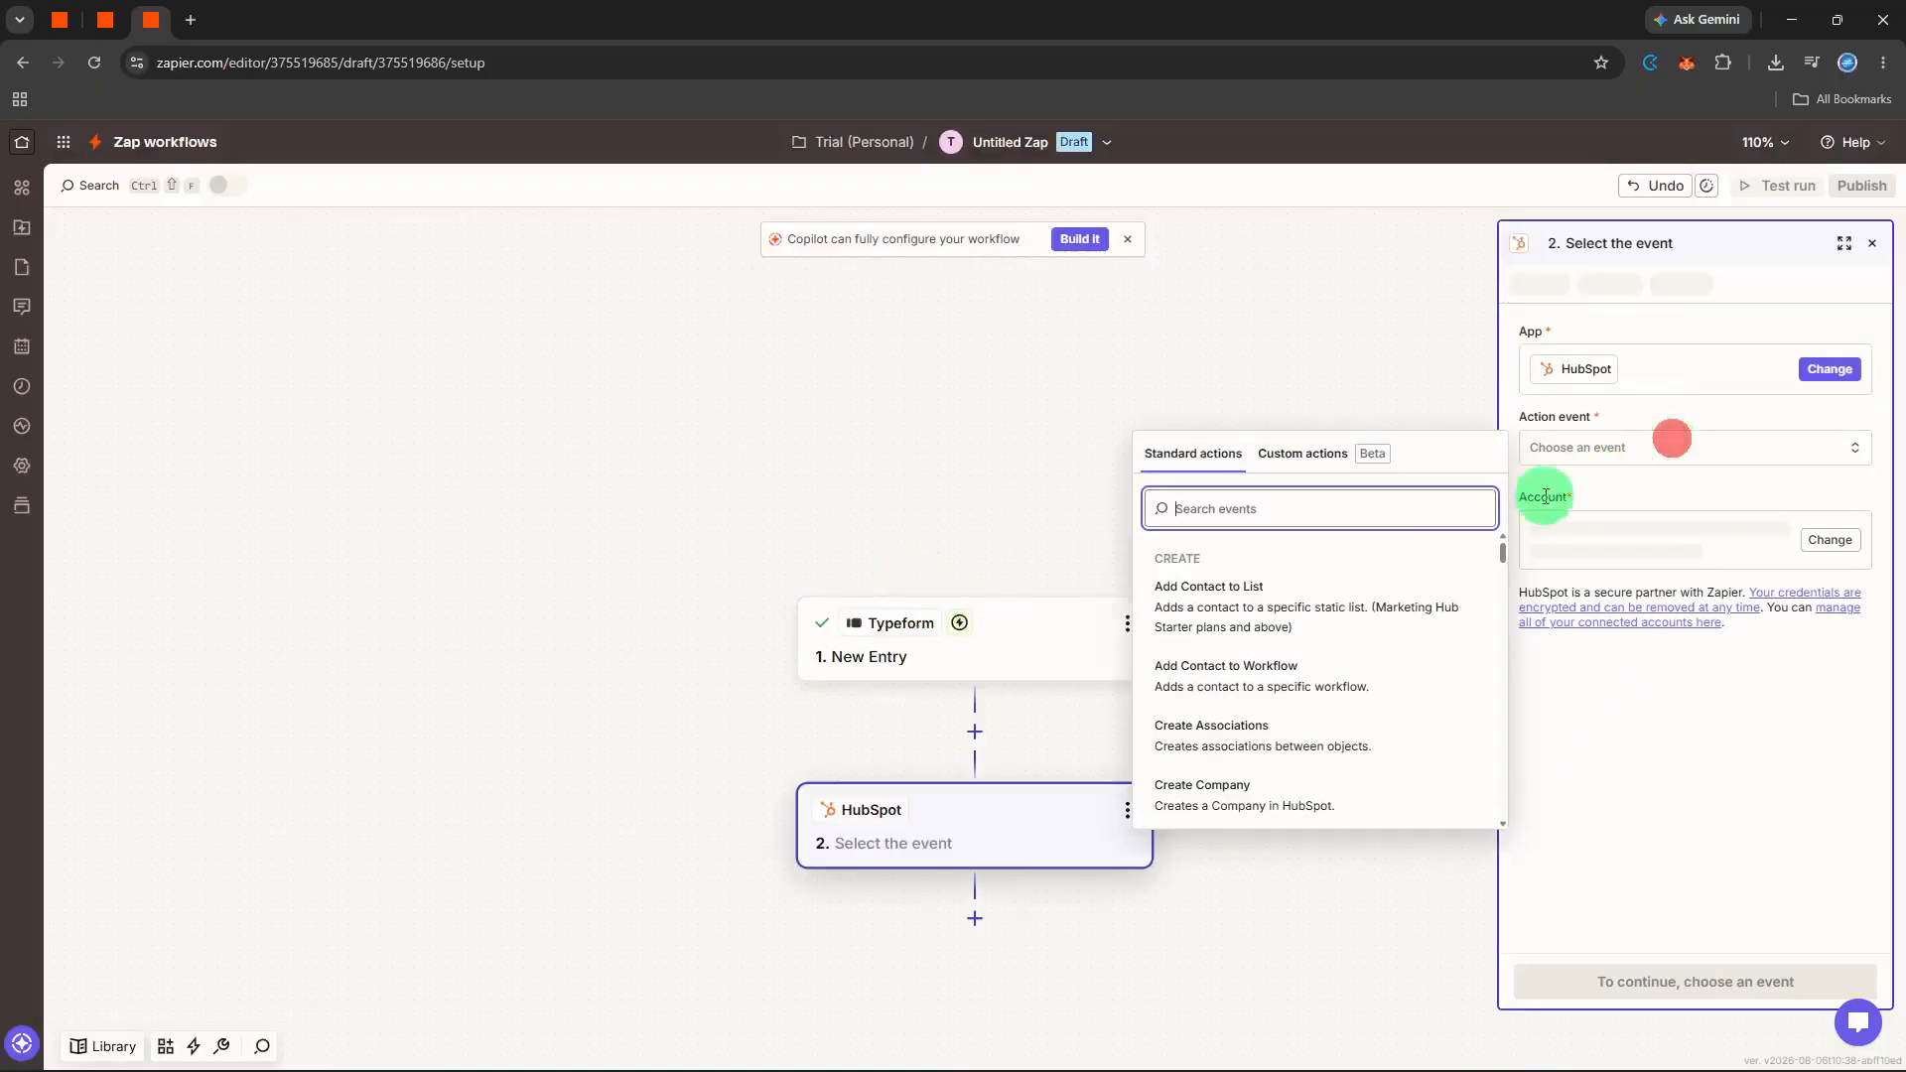
pyautogui.write('c')
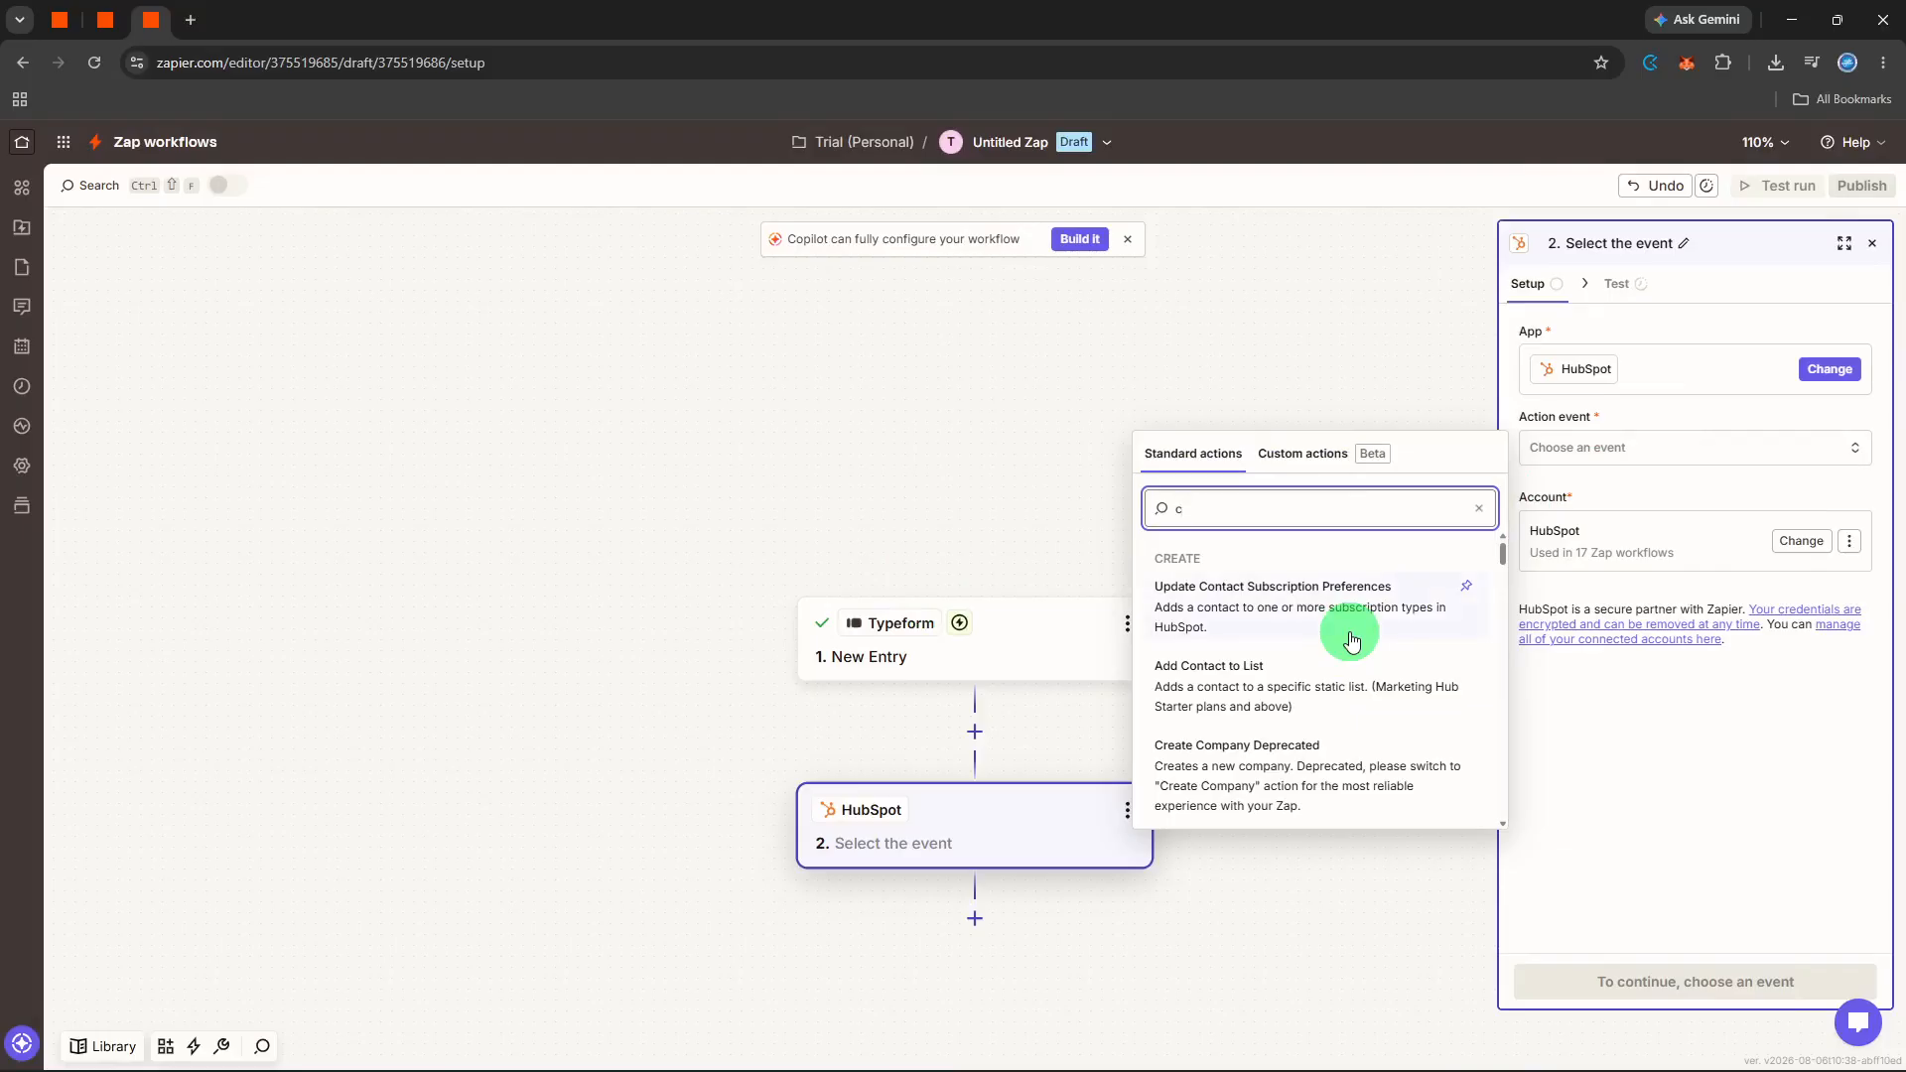
pyautogui.write('on')
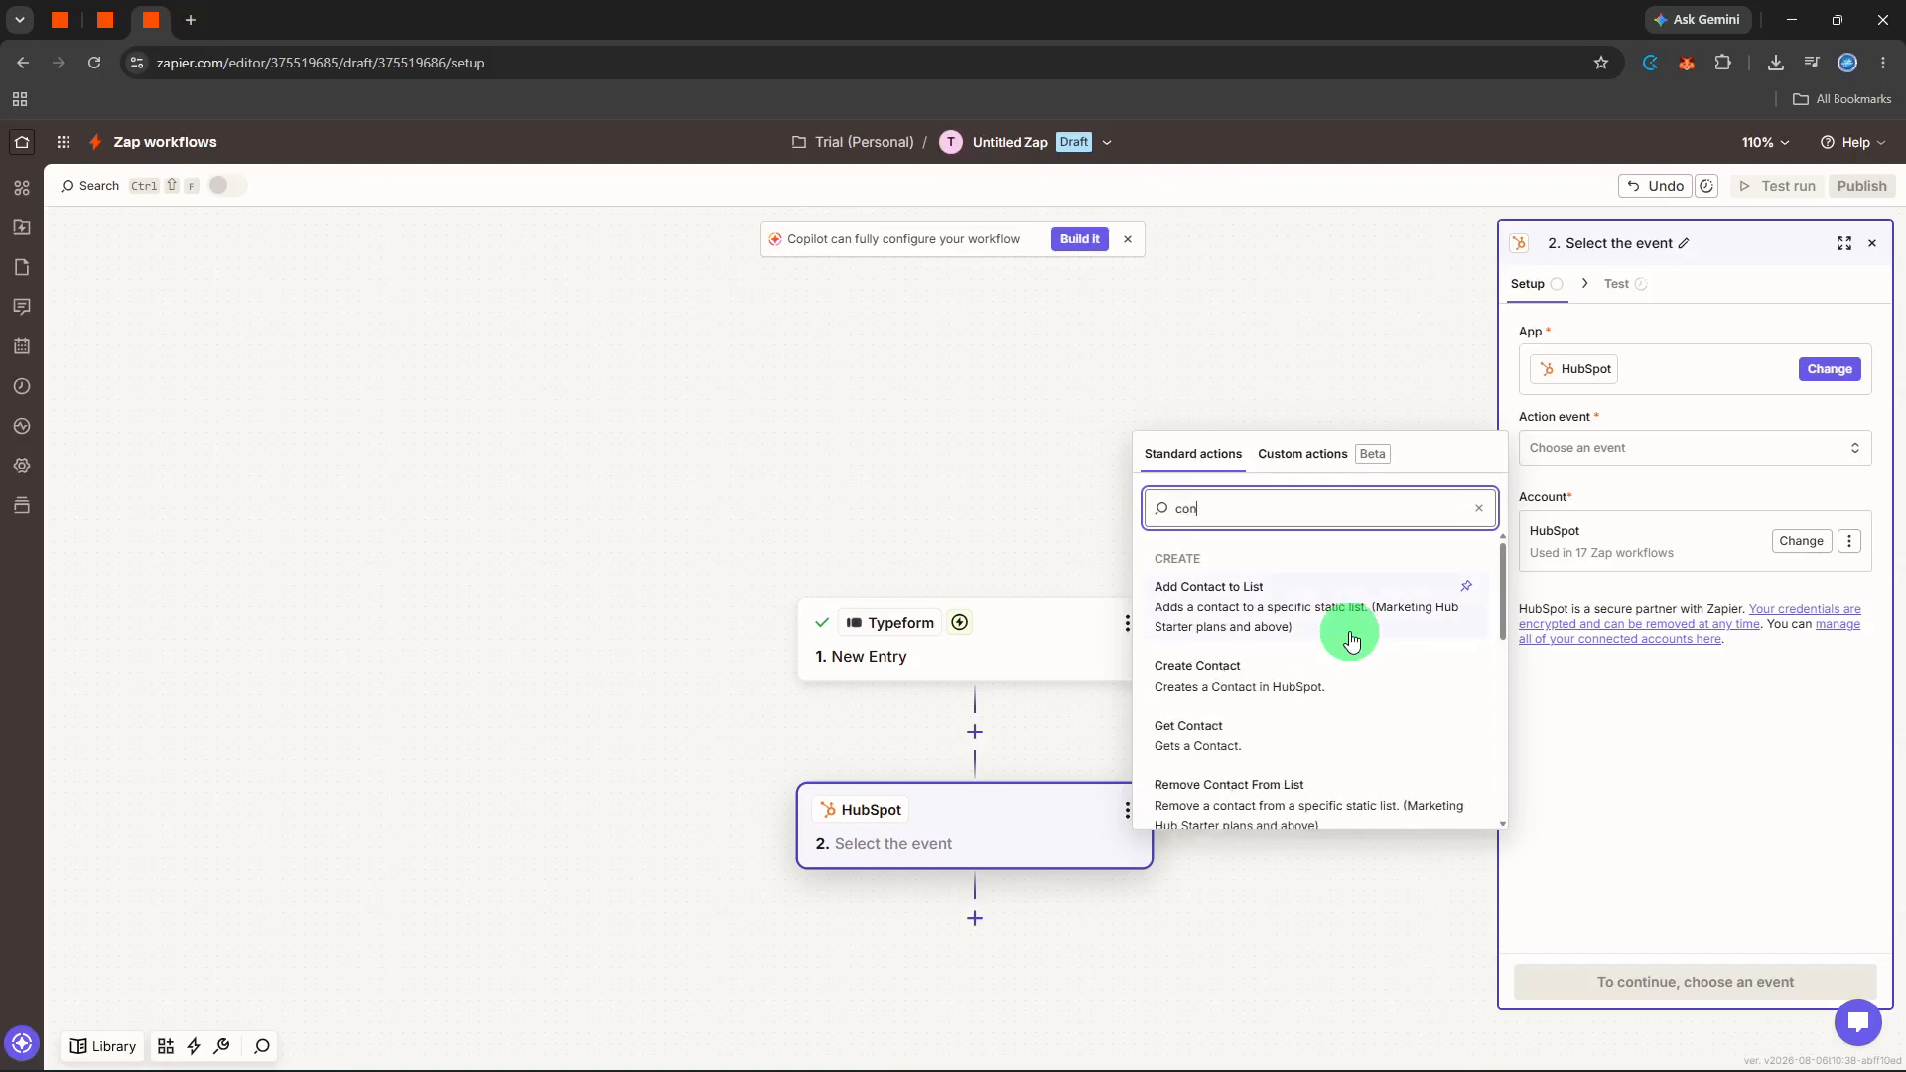
pyautogui.click(1315, 685)
pyautogui.click(1615, 982)
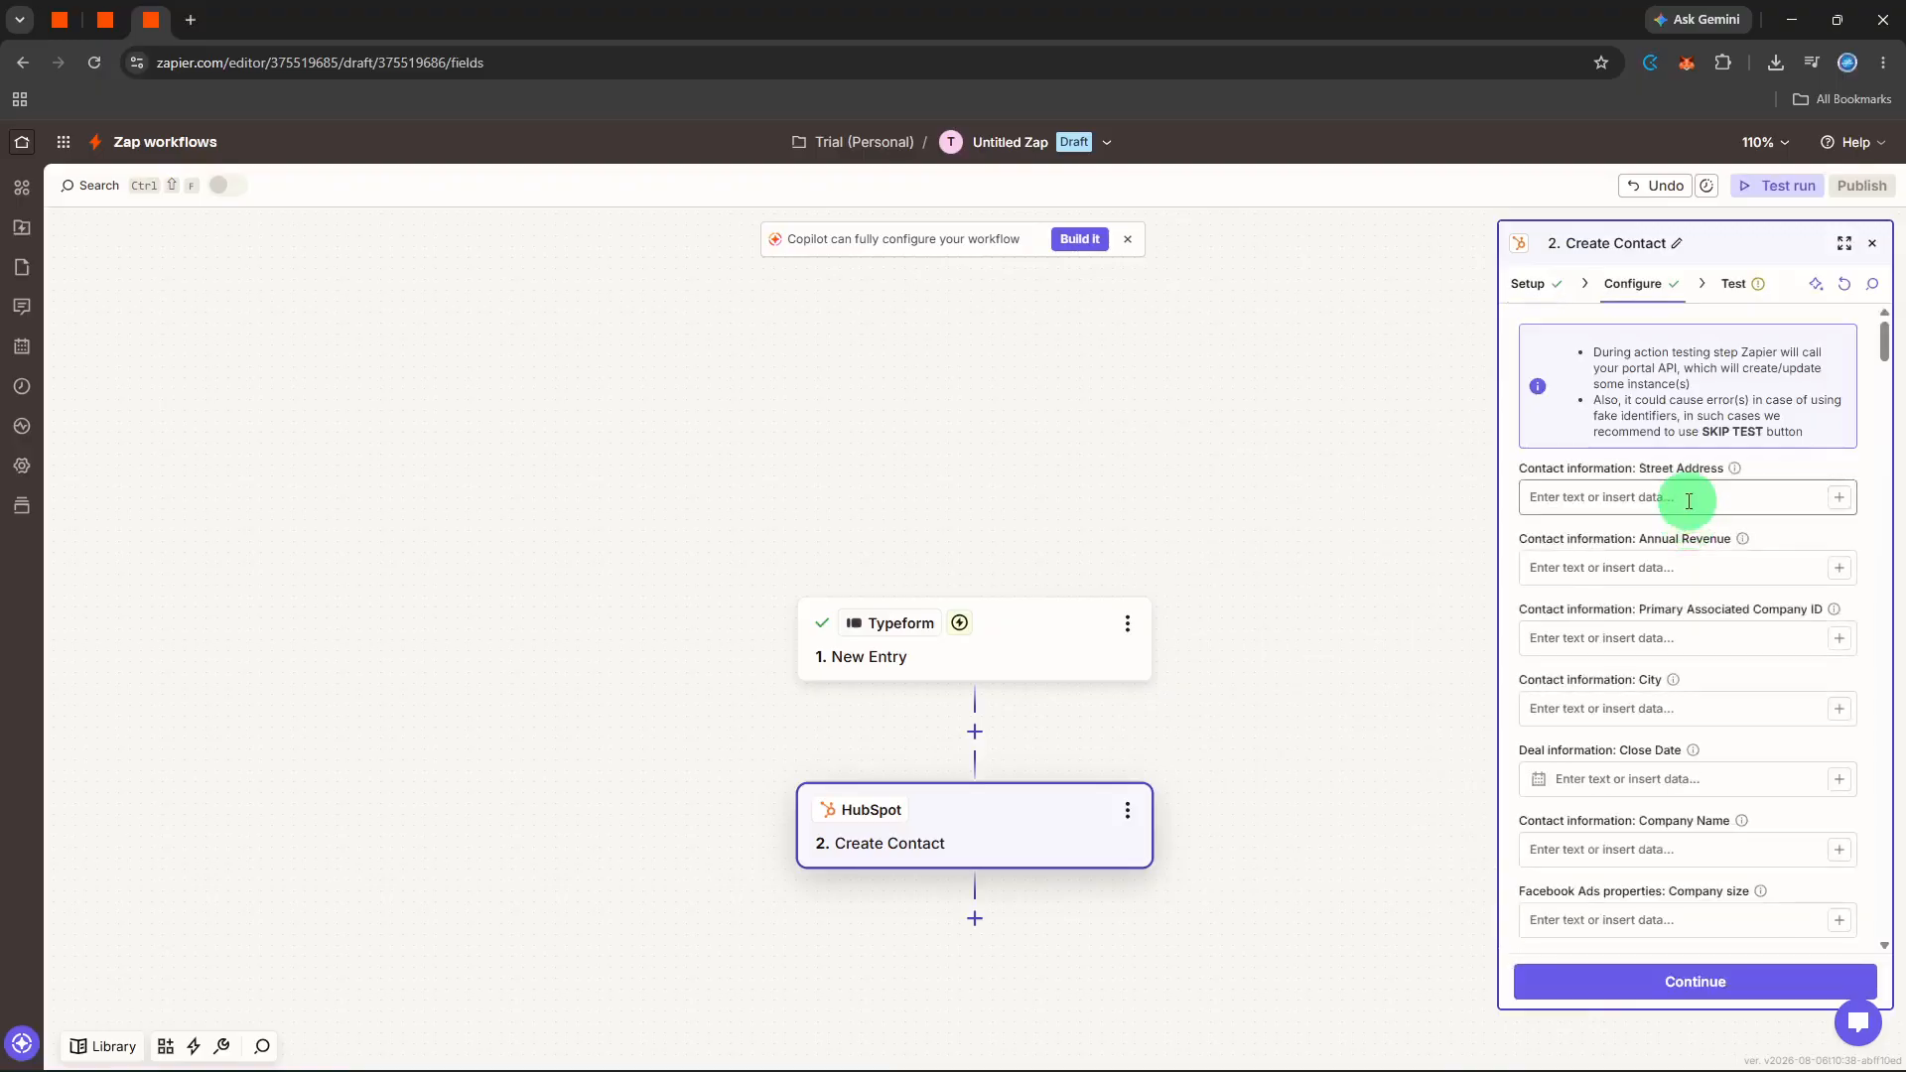
# Map the HubSpot contact's Company Name to Form Responses from the Typeform entry and test the step.
pyautogui.scroll(-2, 1688, 501)
pyautogui.click(1787, 654)
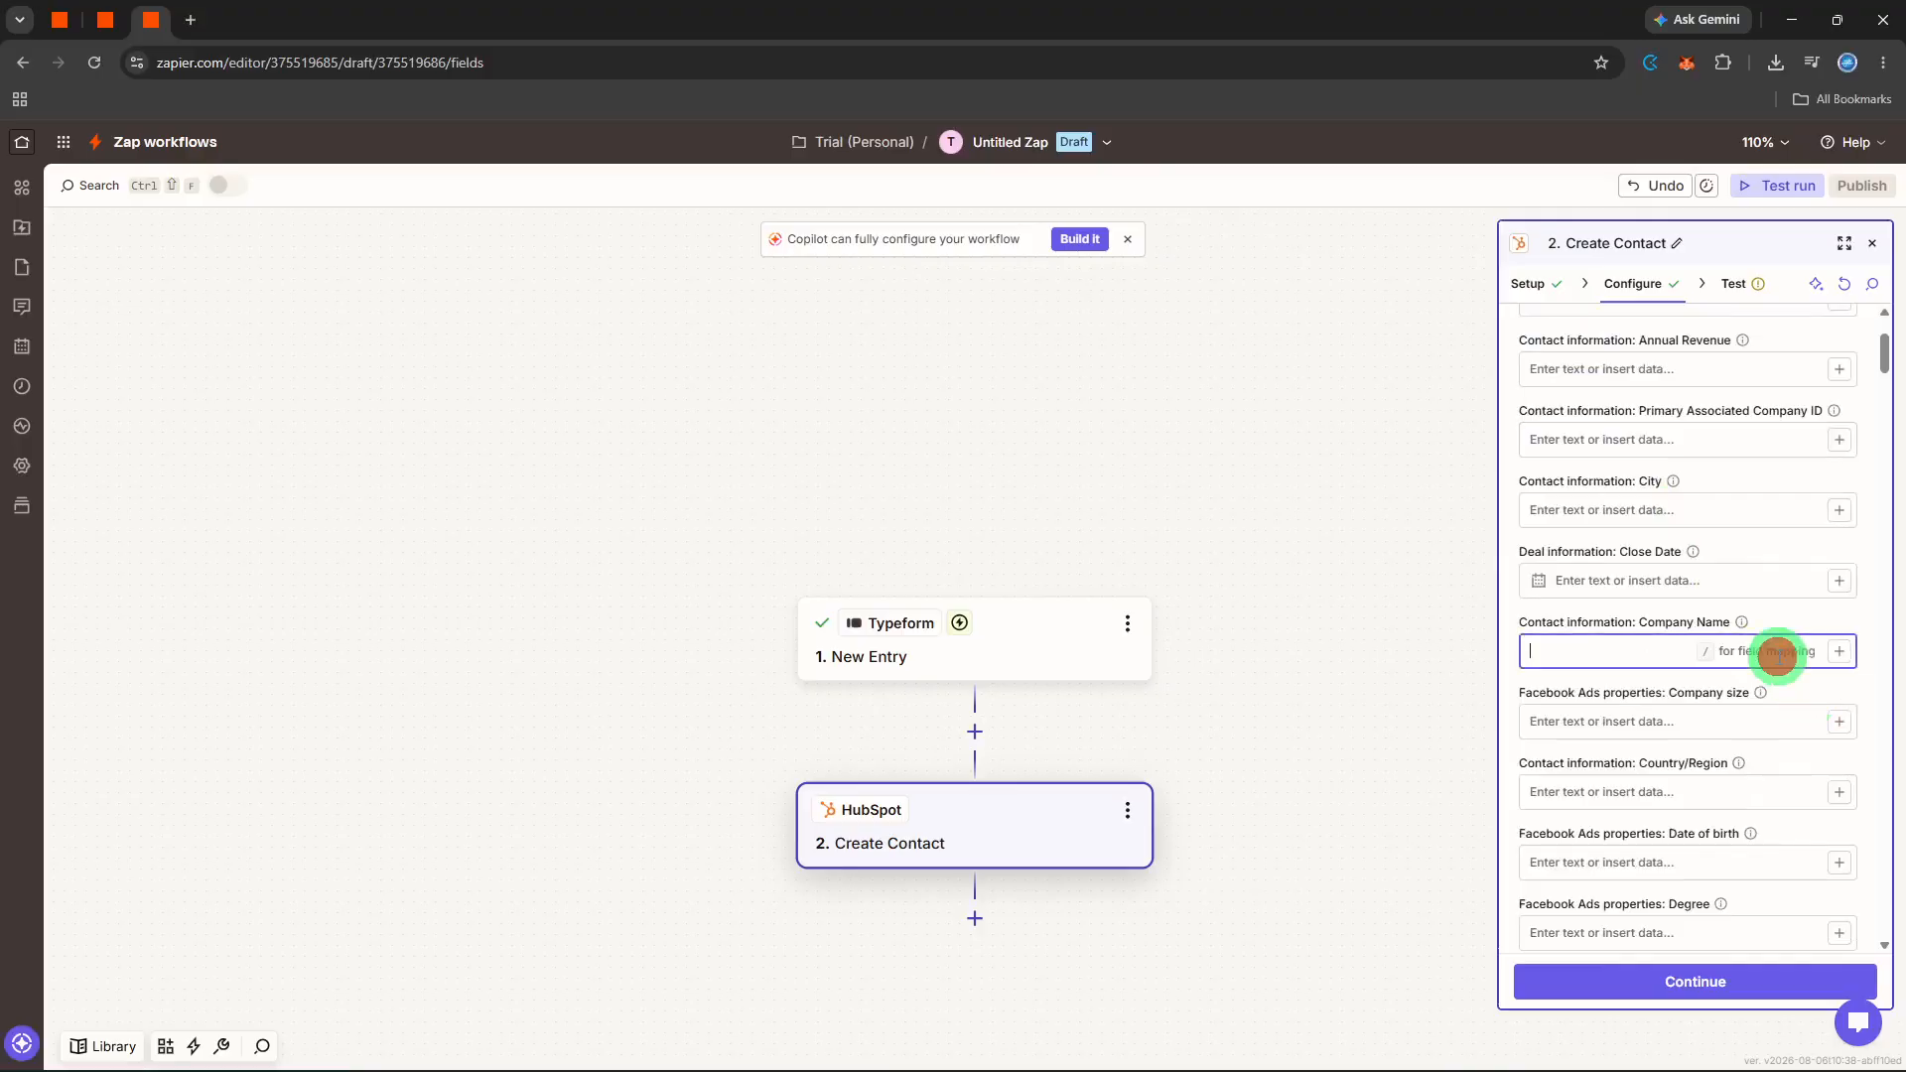
pyautogui.click(1837, 652)
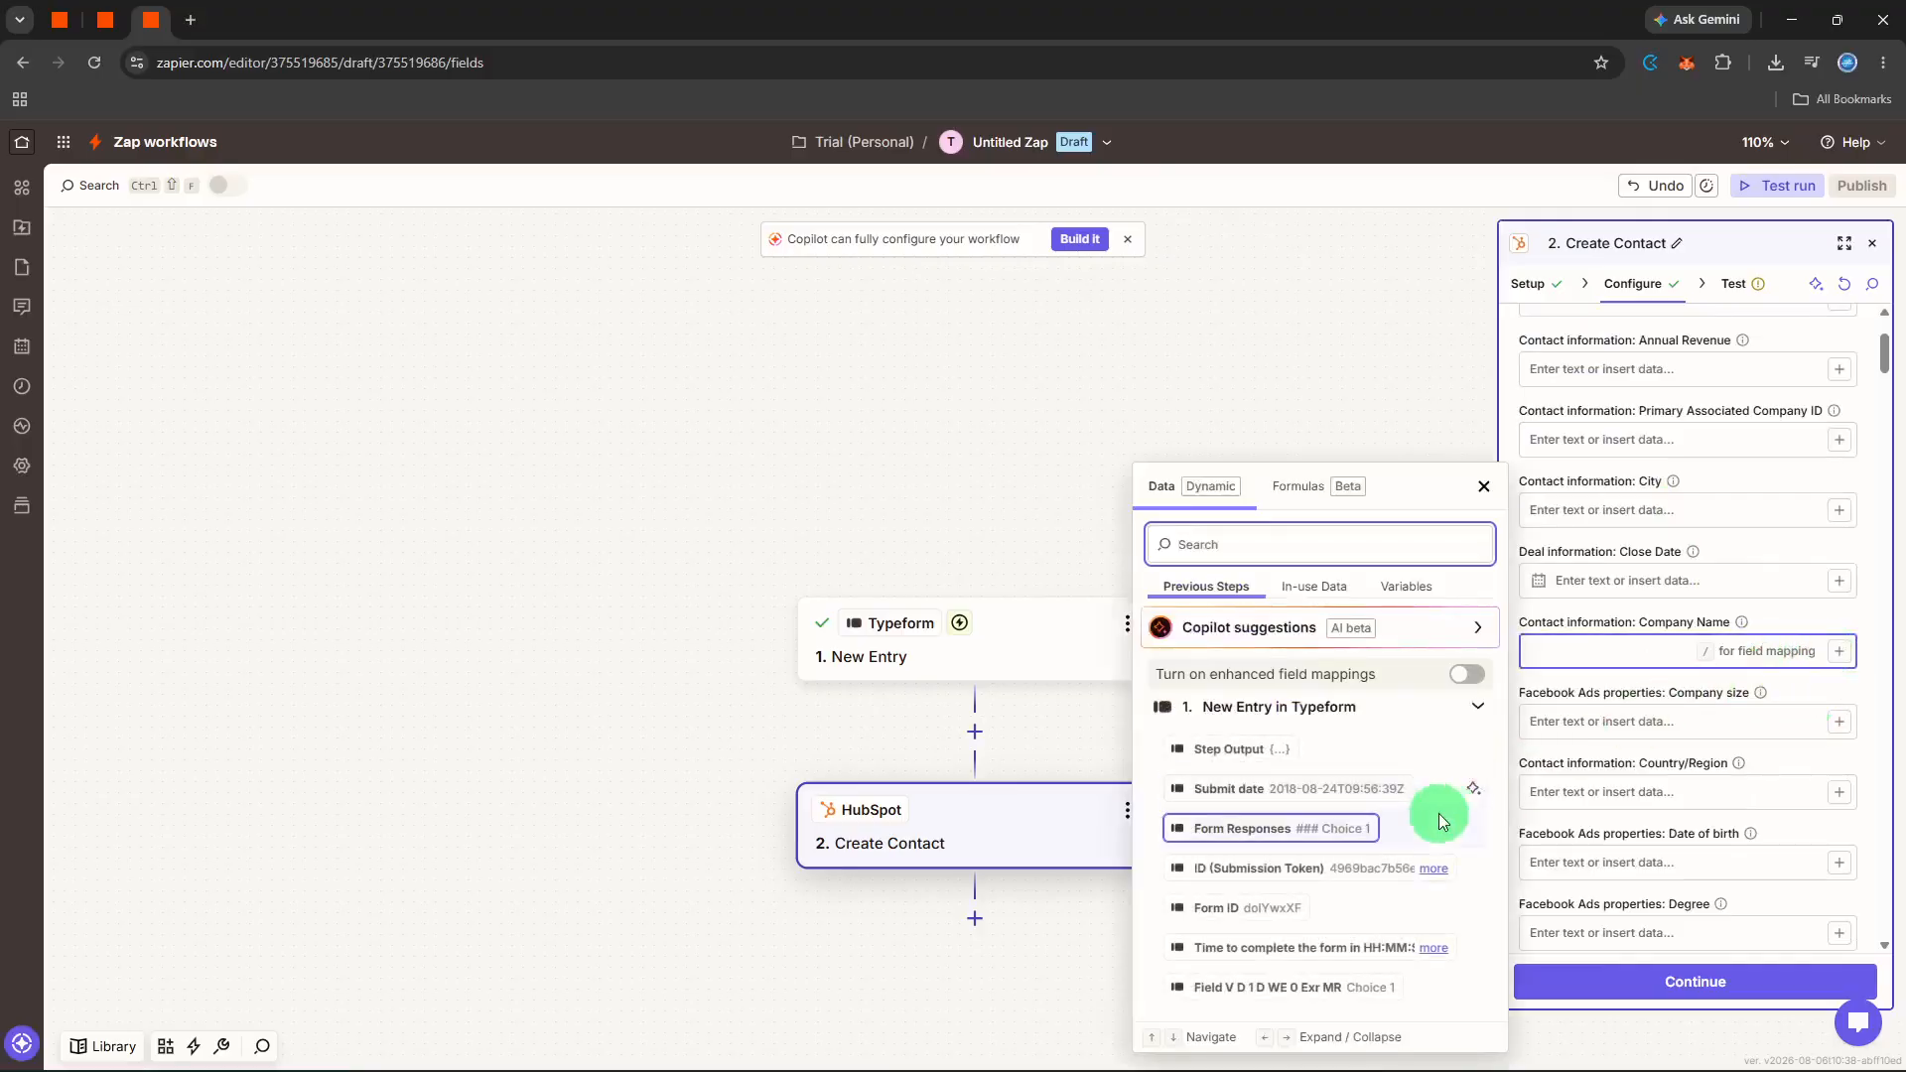
pyautogui.click(1341, 828)
pyautogui.click(1807, 693)
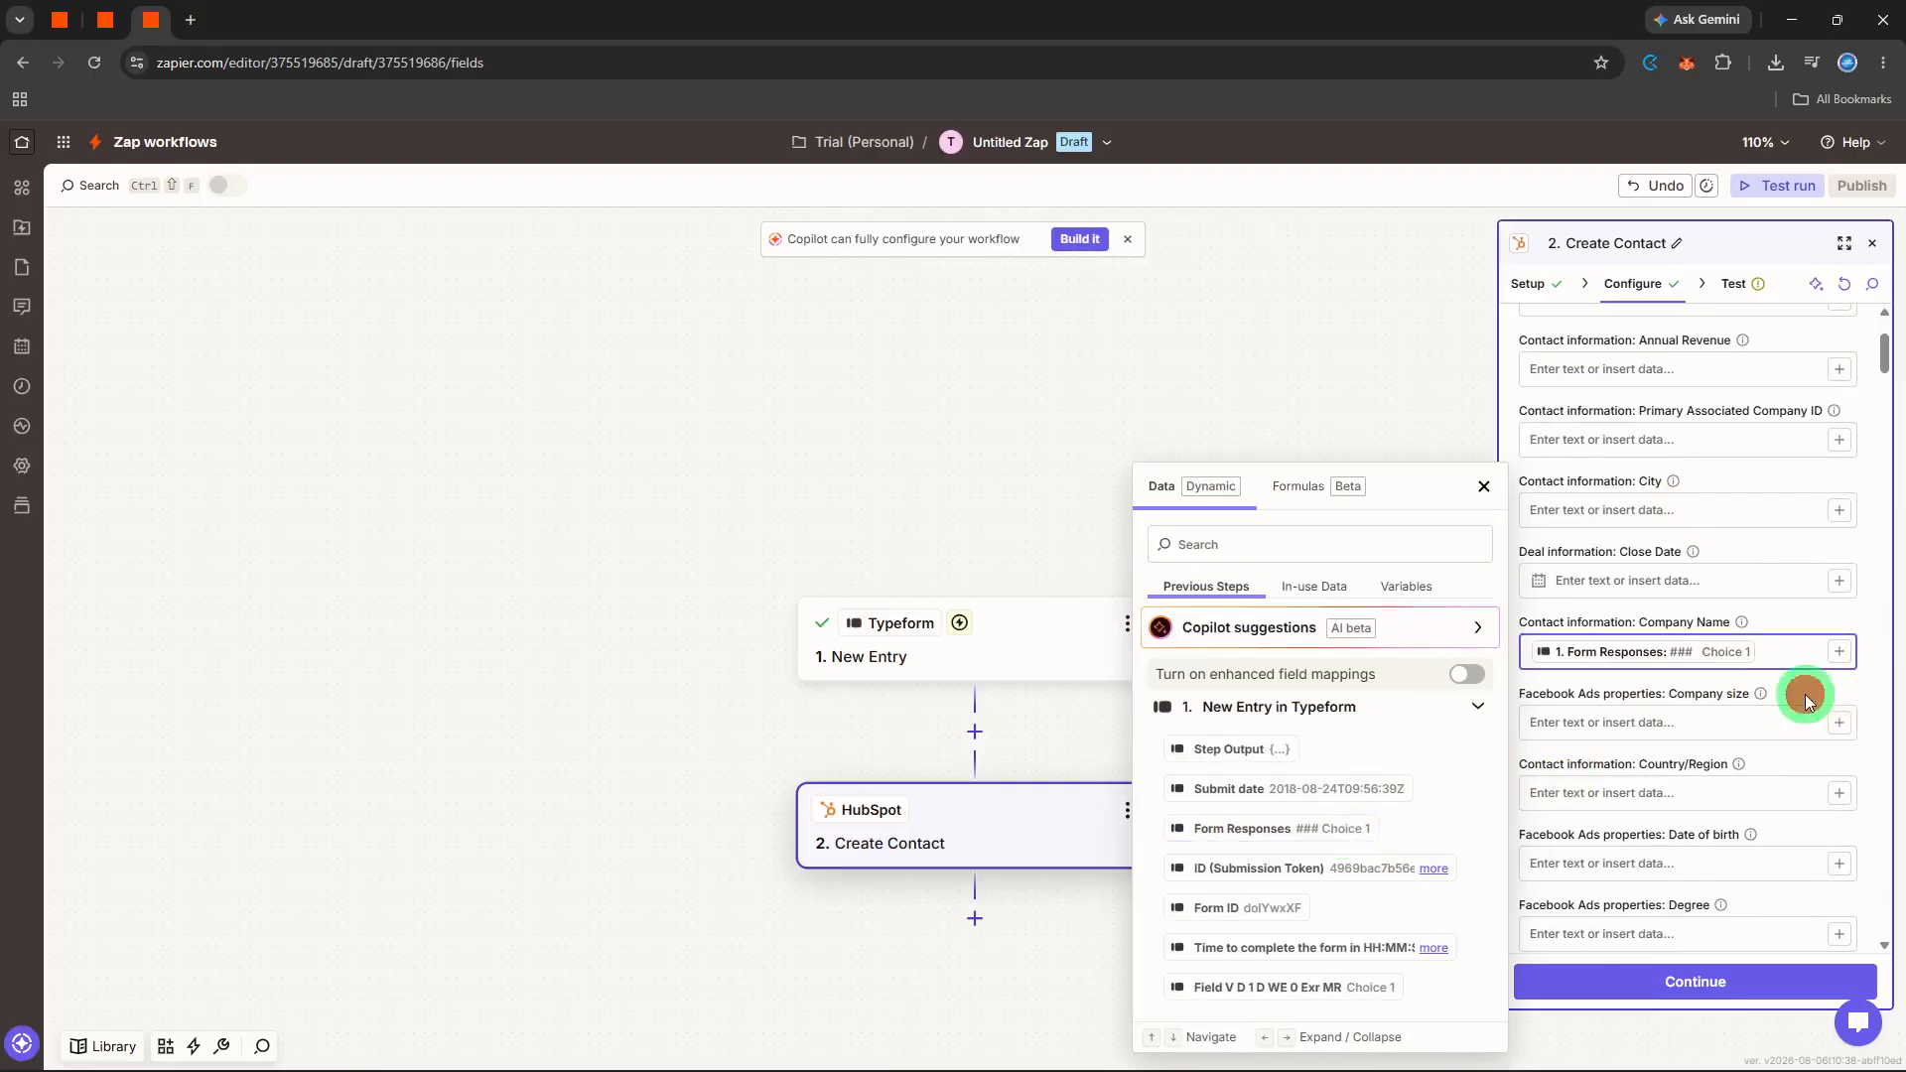
pyautogui.click(1717, 983)
pyautogui.click(1761, 971)
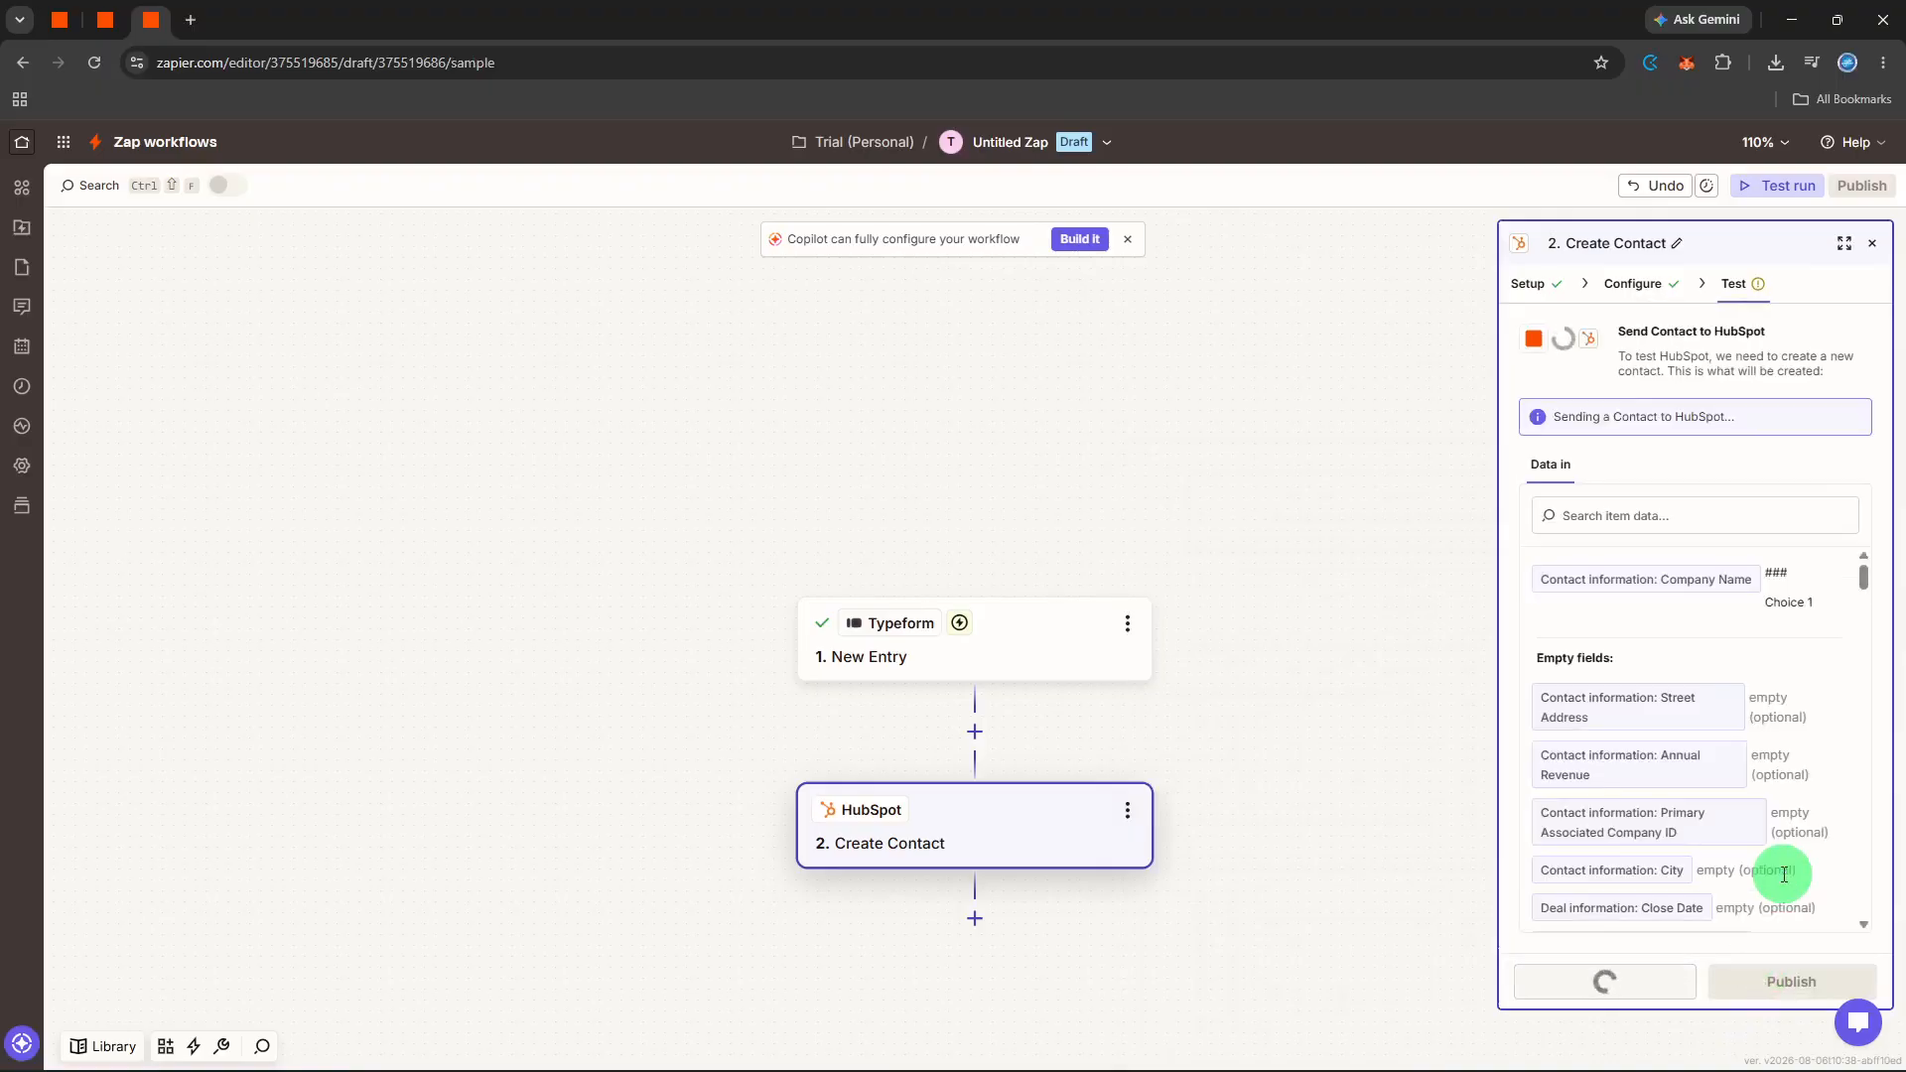
# Add a Google Sheets step after the HubSpot step with the Create Spreadsheet Row event.
pyautogui.click(982, 931)
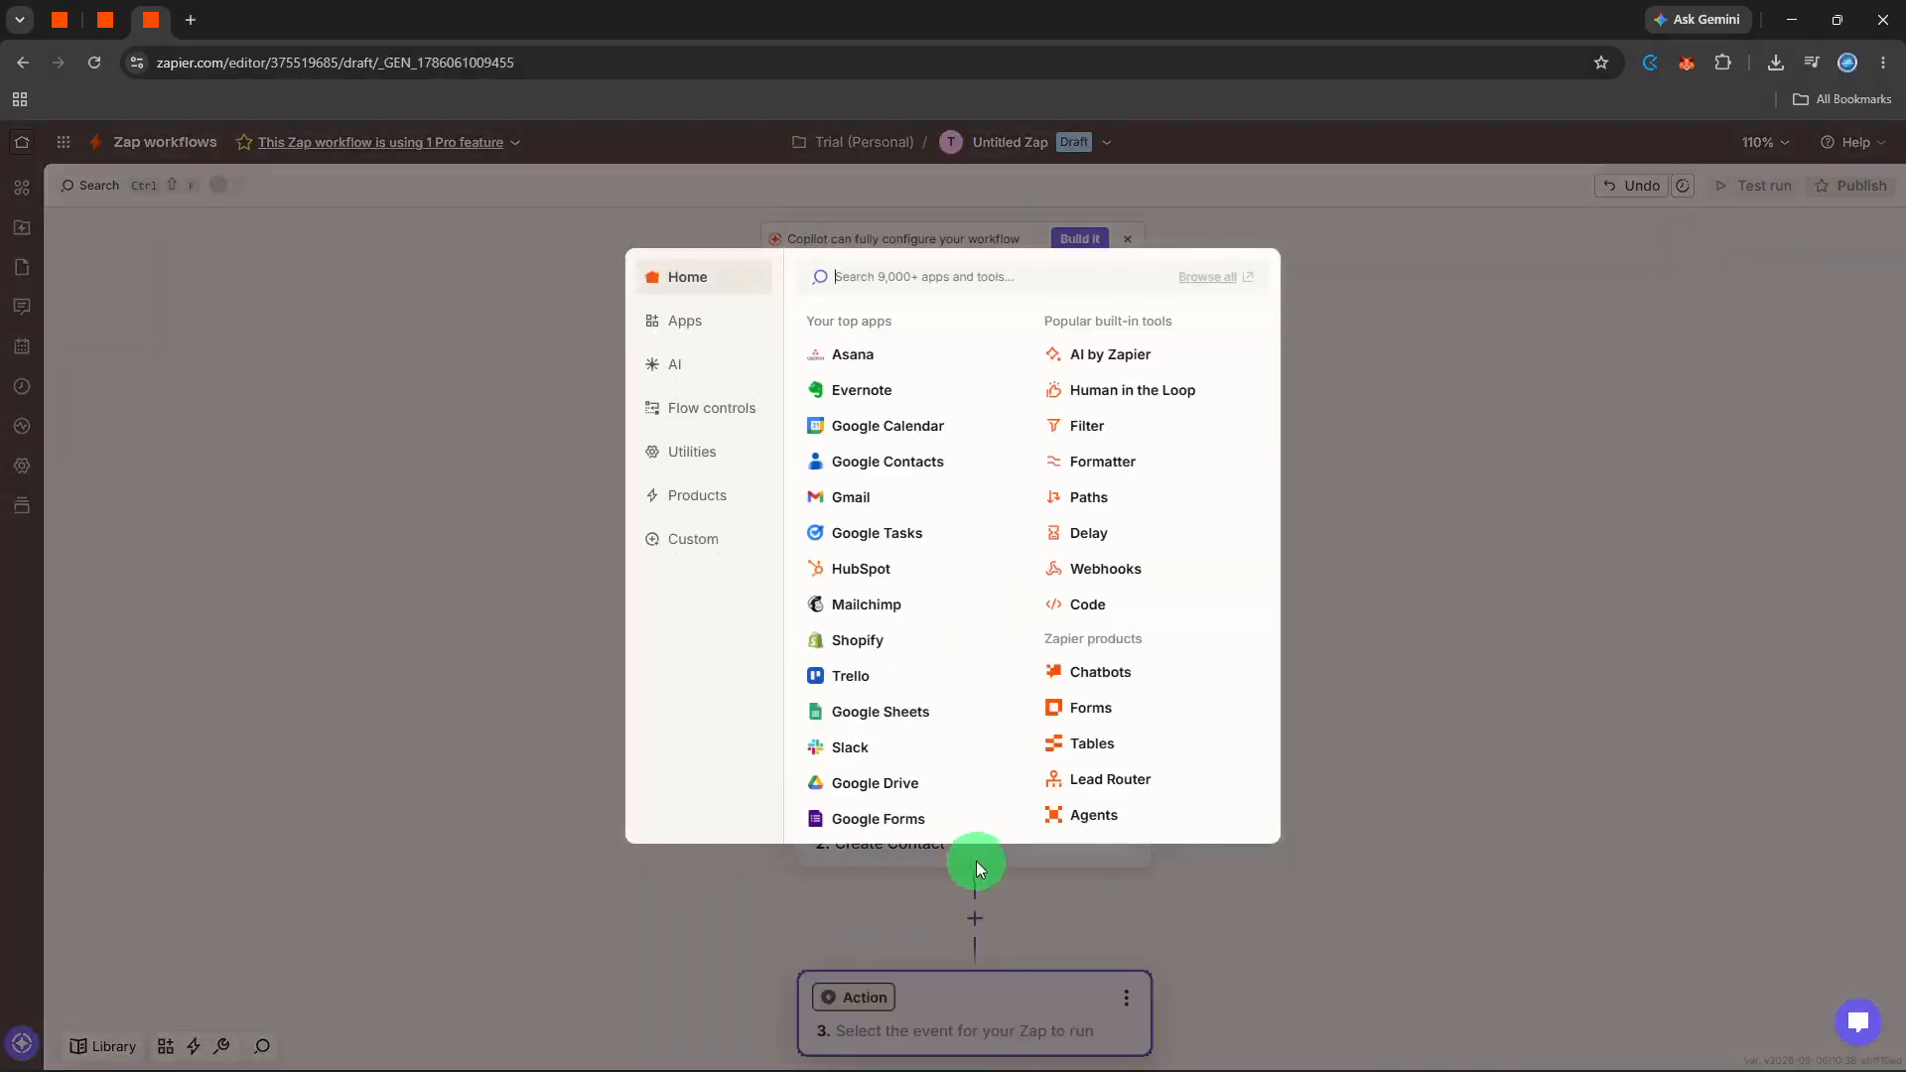
pyautogui.click(930, 711)
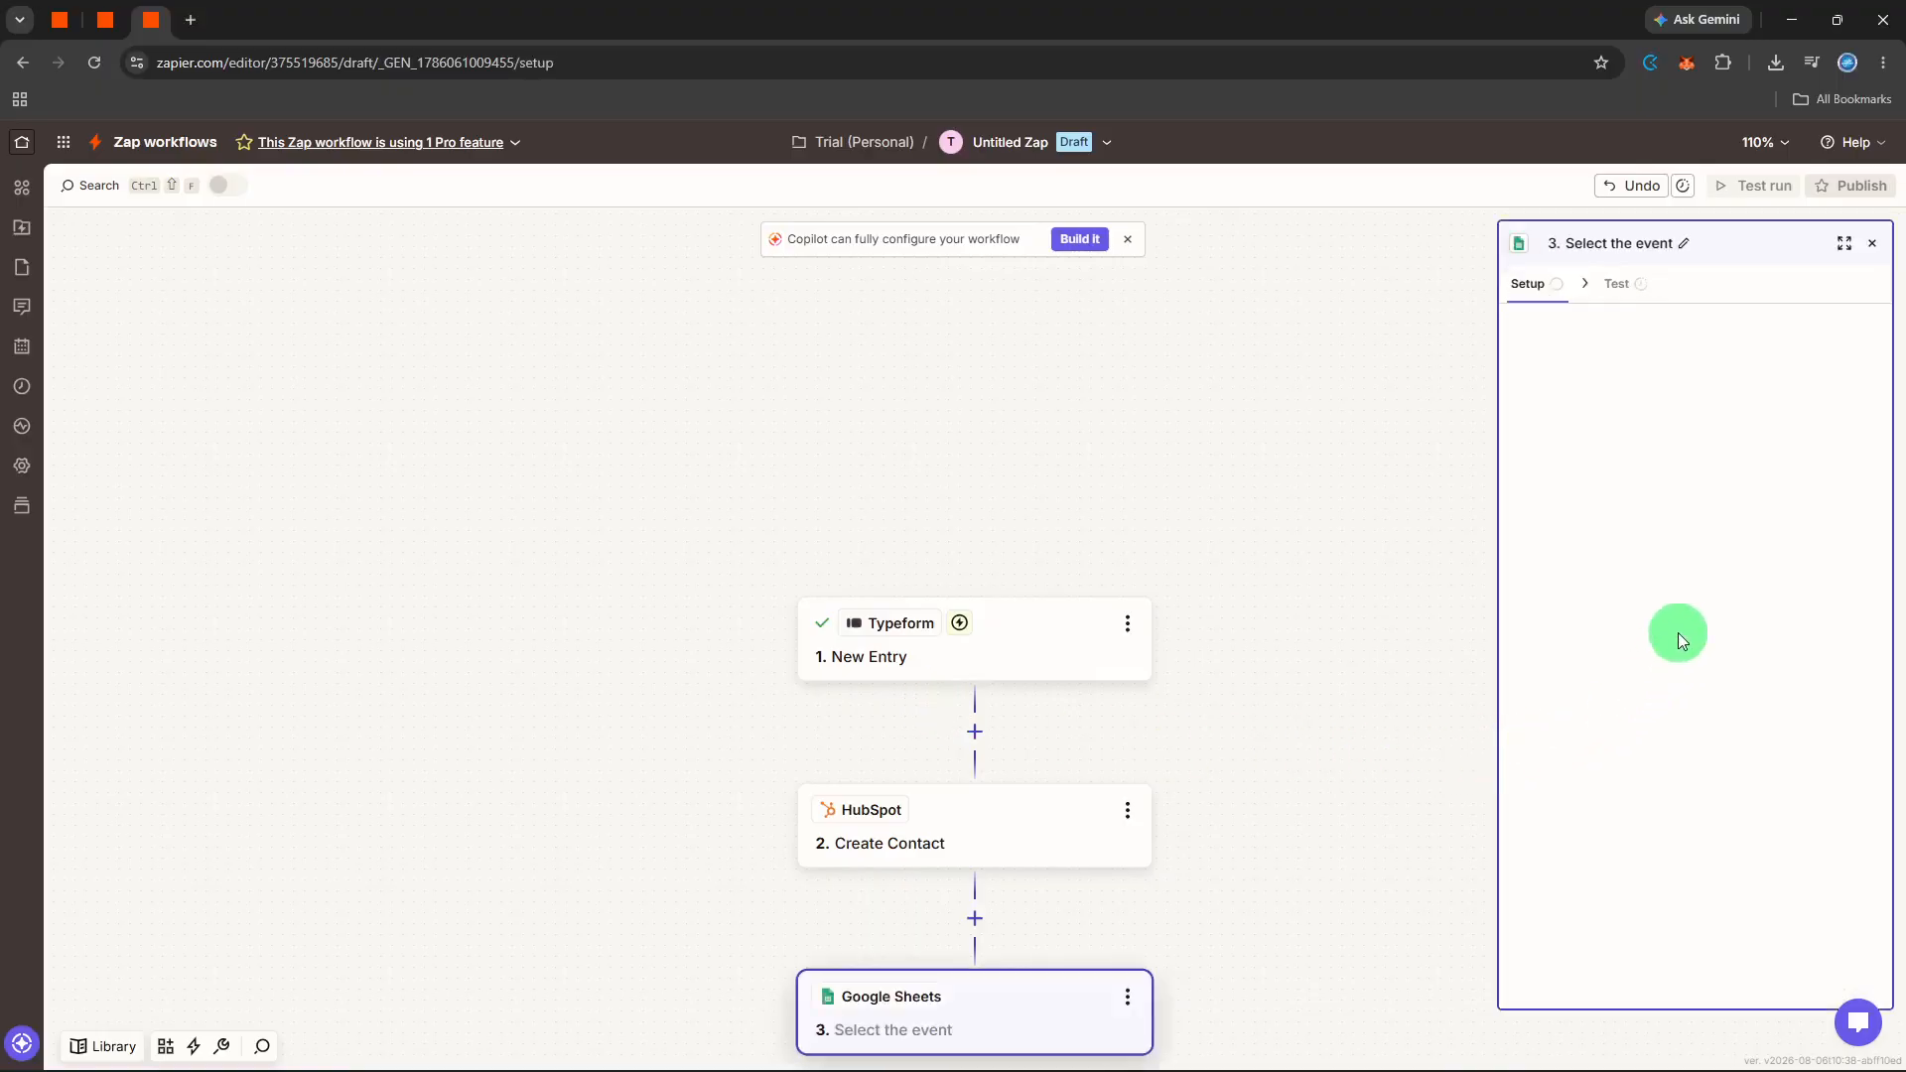
pyautogui.click(1675, 448)
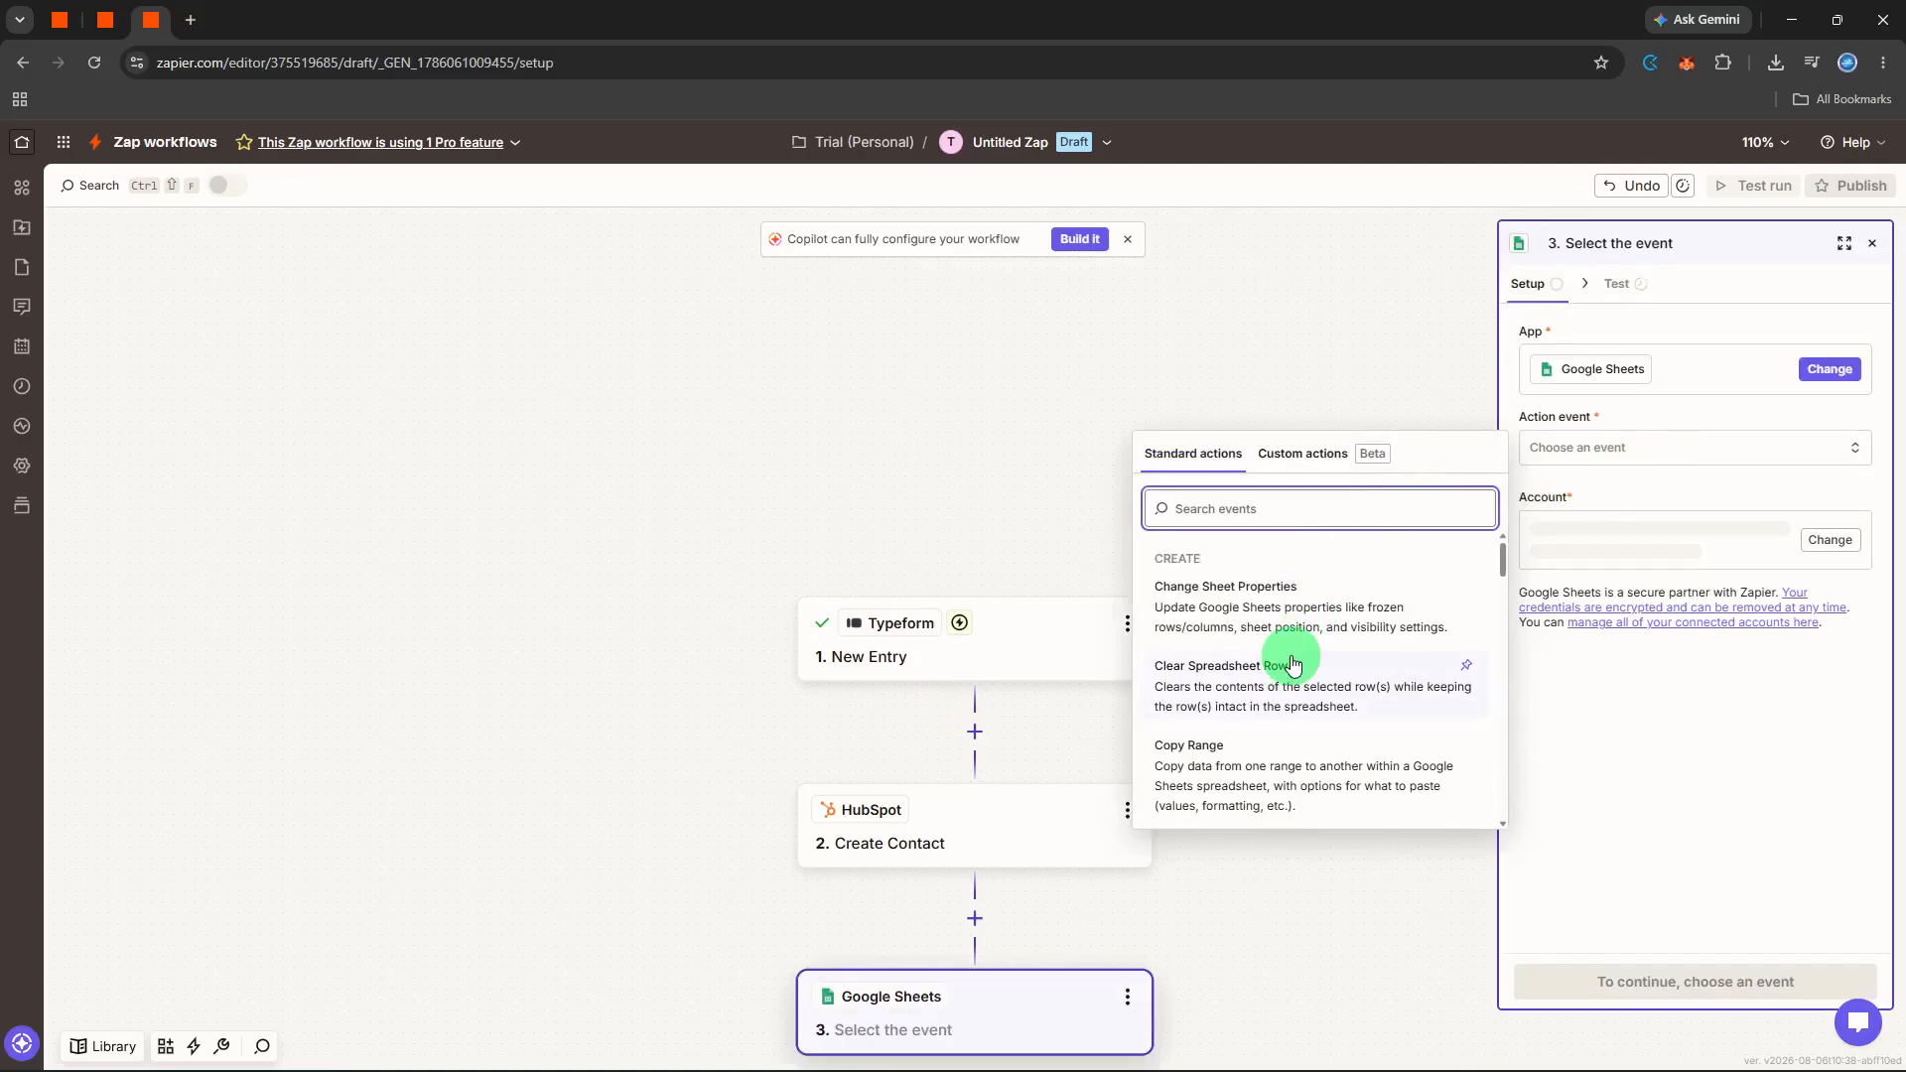
pyautogui.write('crea')
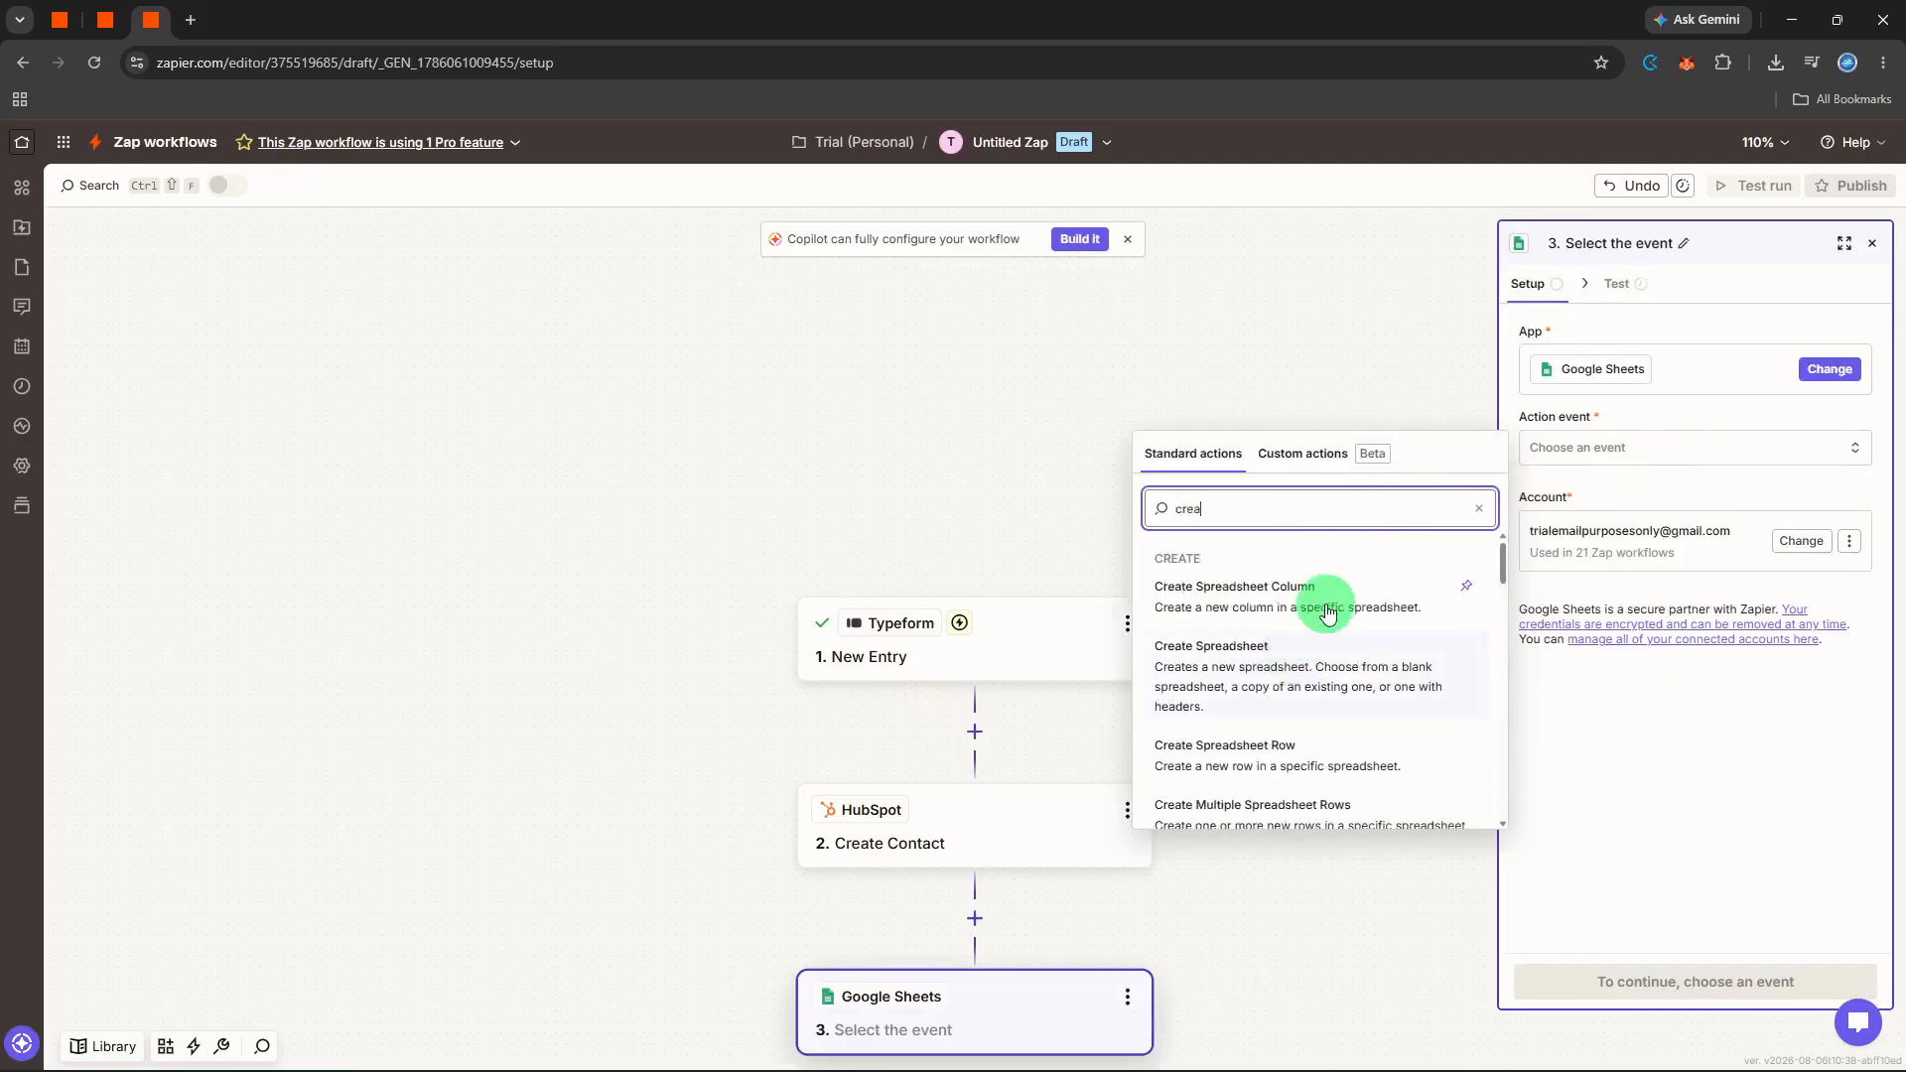
pyautogui.click(1280, 747)
pyautogui.click(1630, 978)
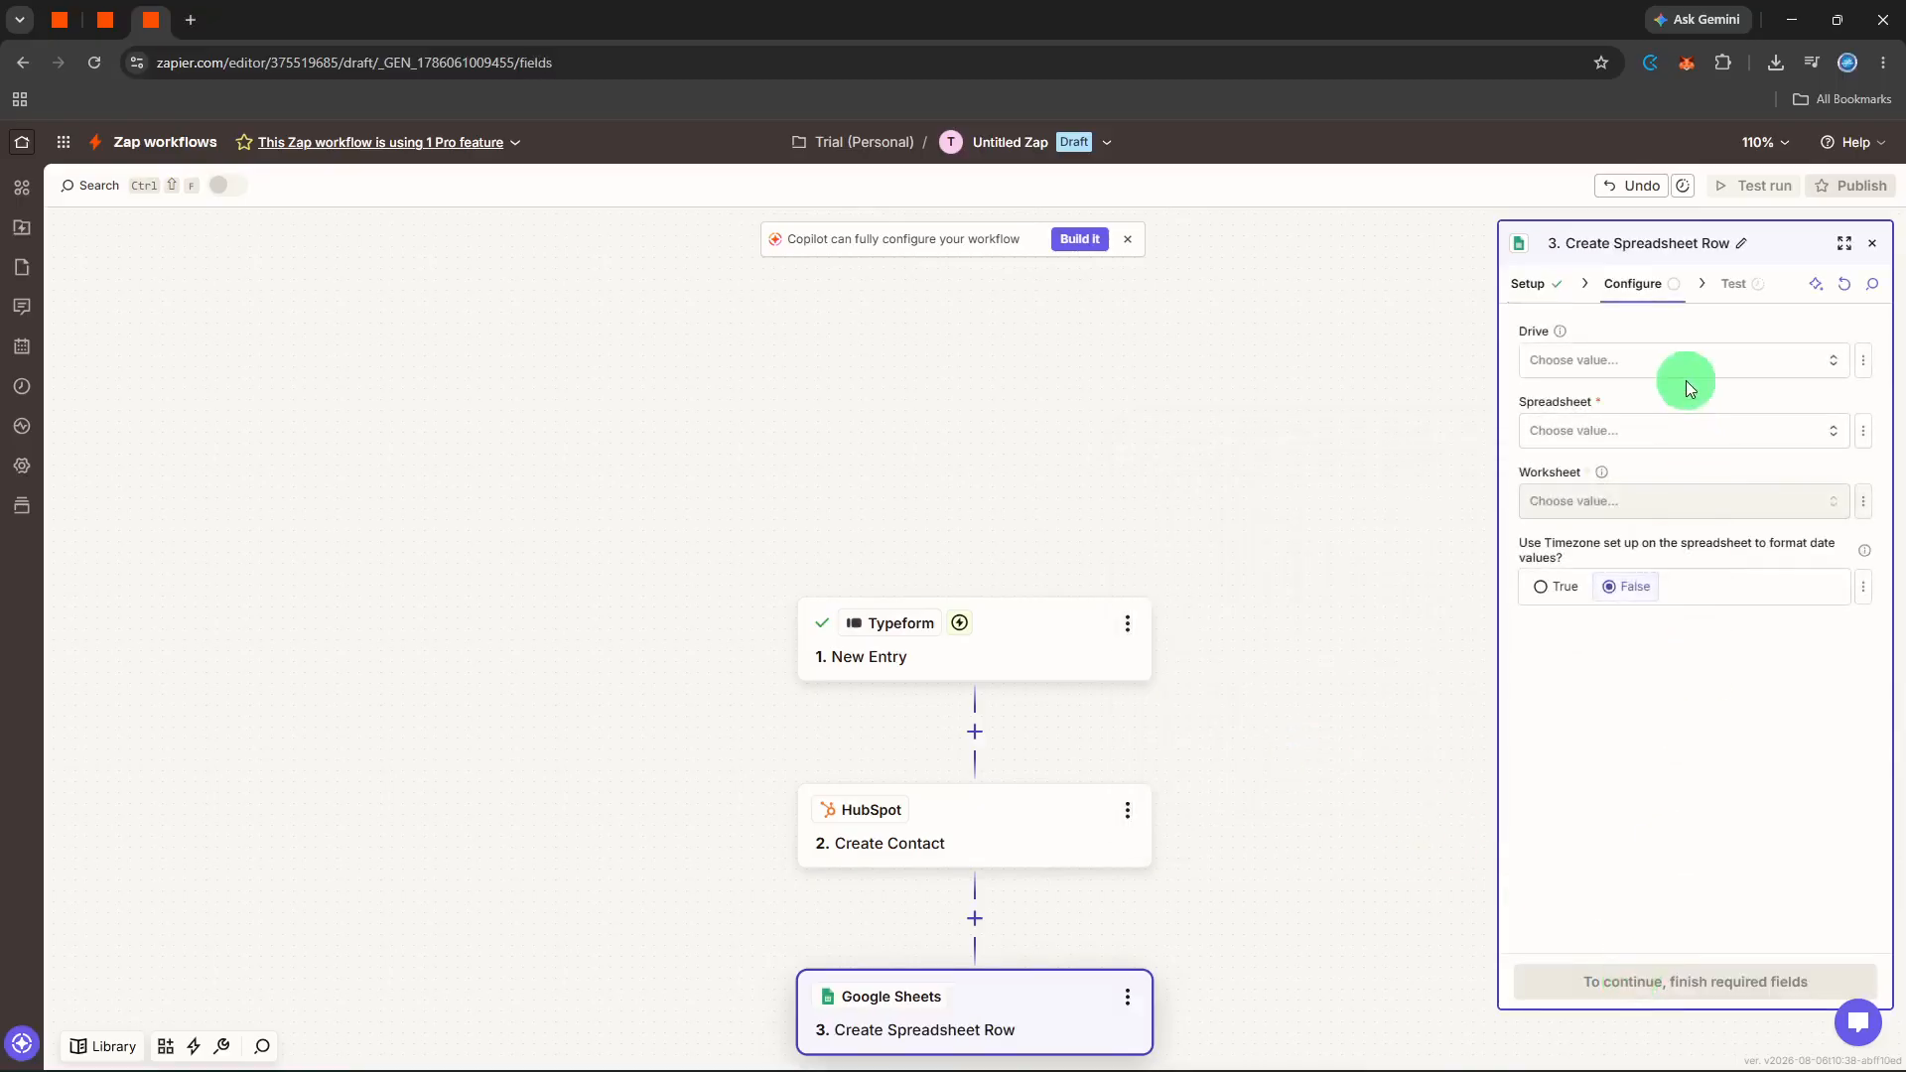
# Choose the Public Form spreadsheet and Form Data worksheet for the new row, and test the step.
pyautogui.click(1668, 418)
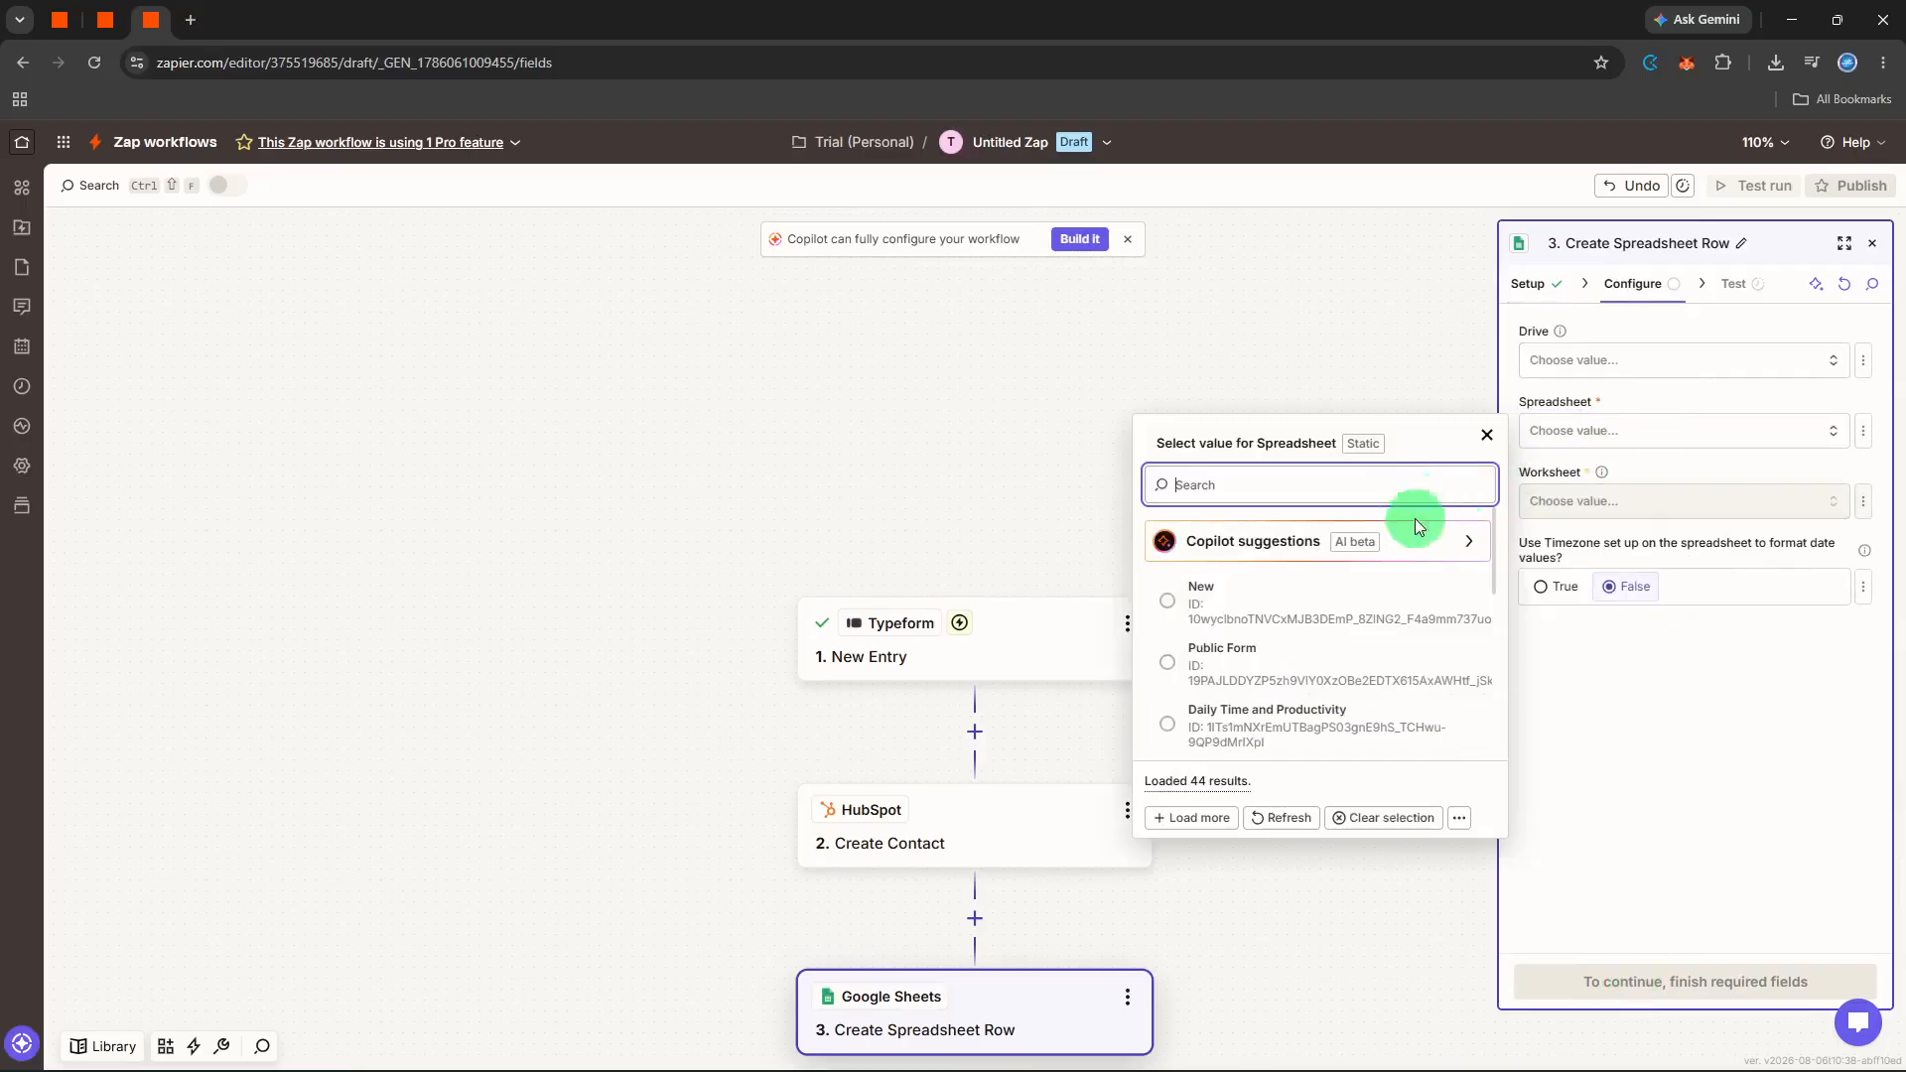
pyautogui.click(1321, 645)
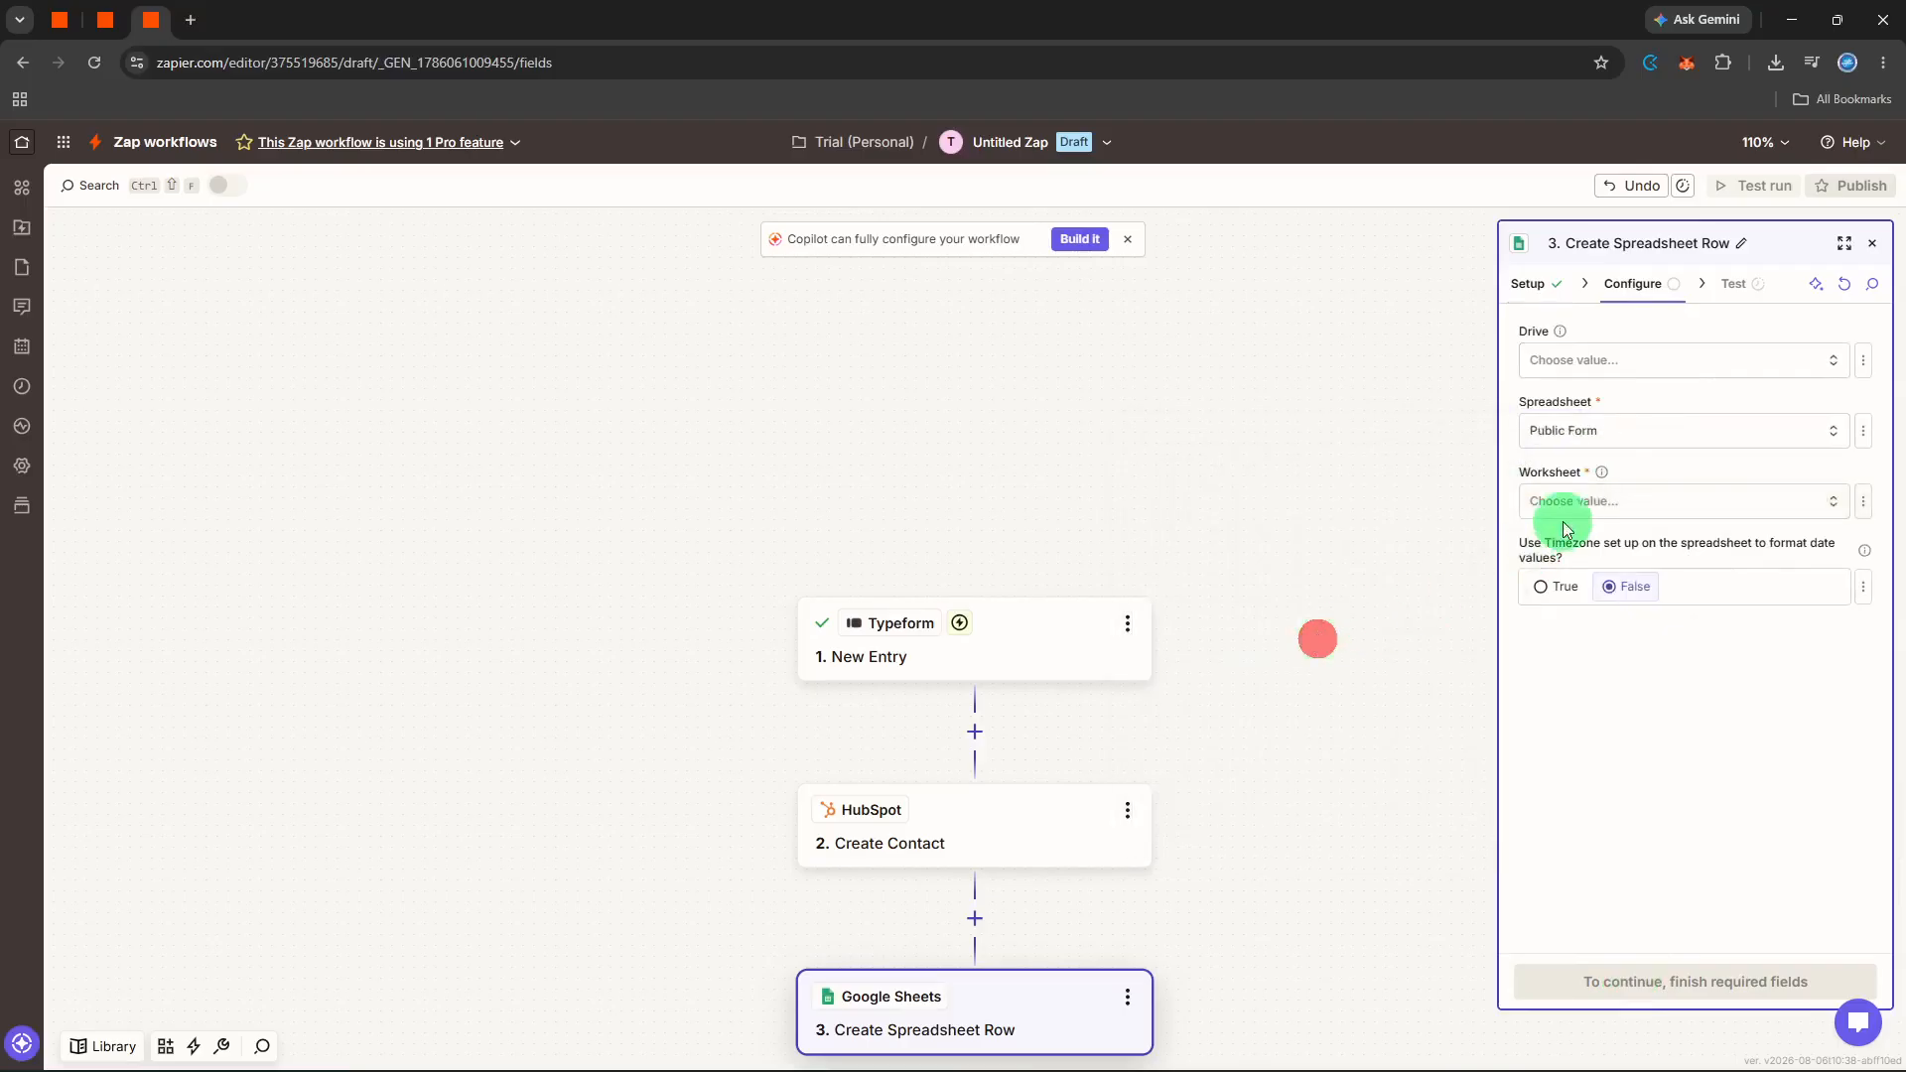
pyautogui.click(1576, 510)
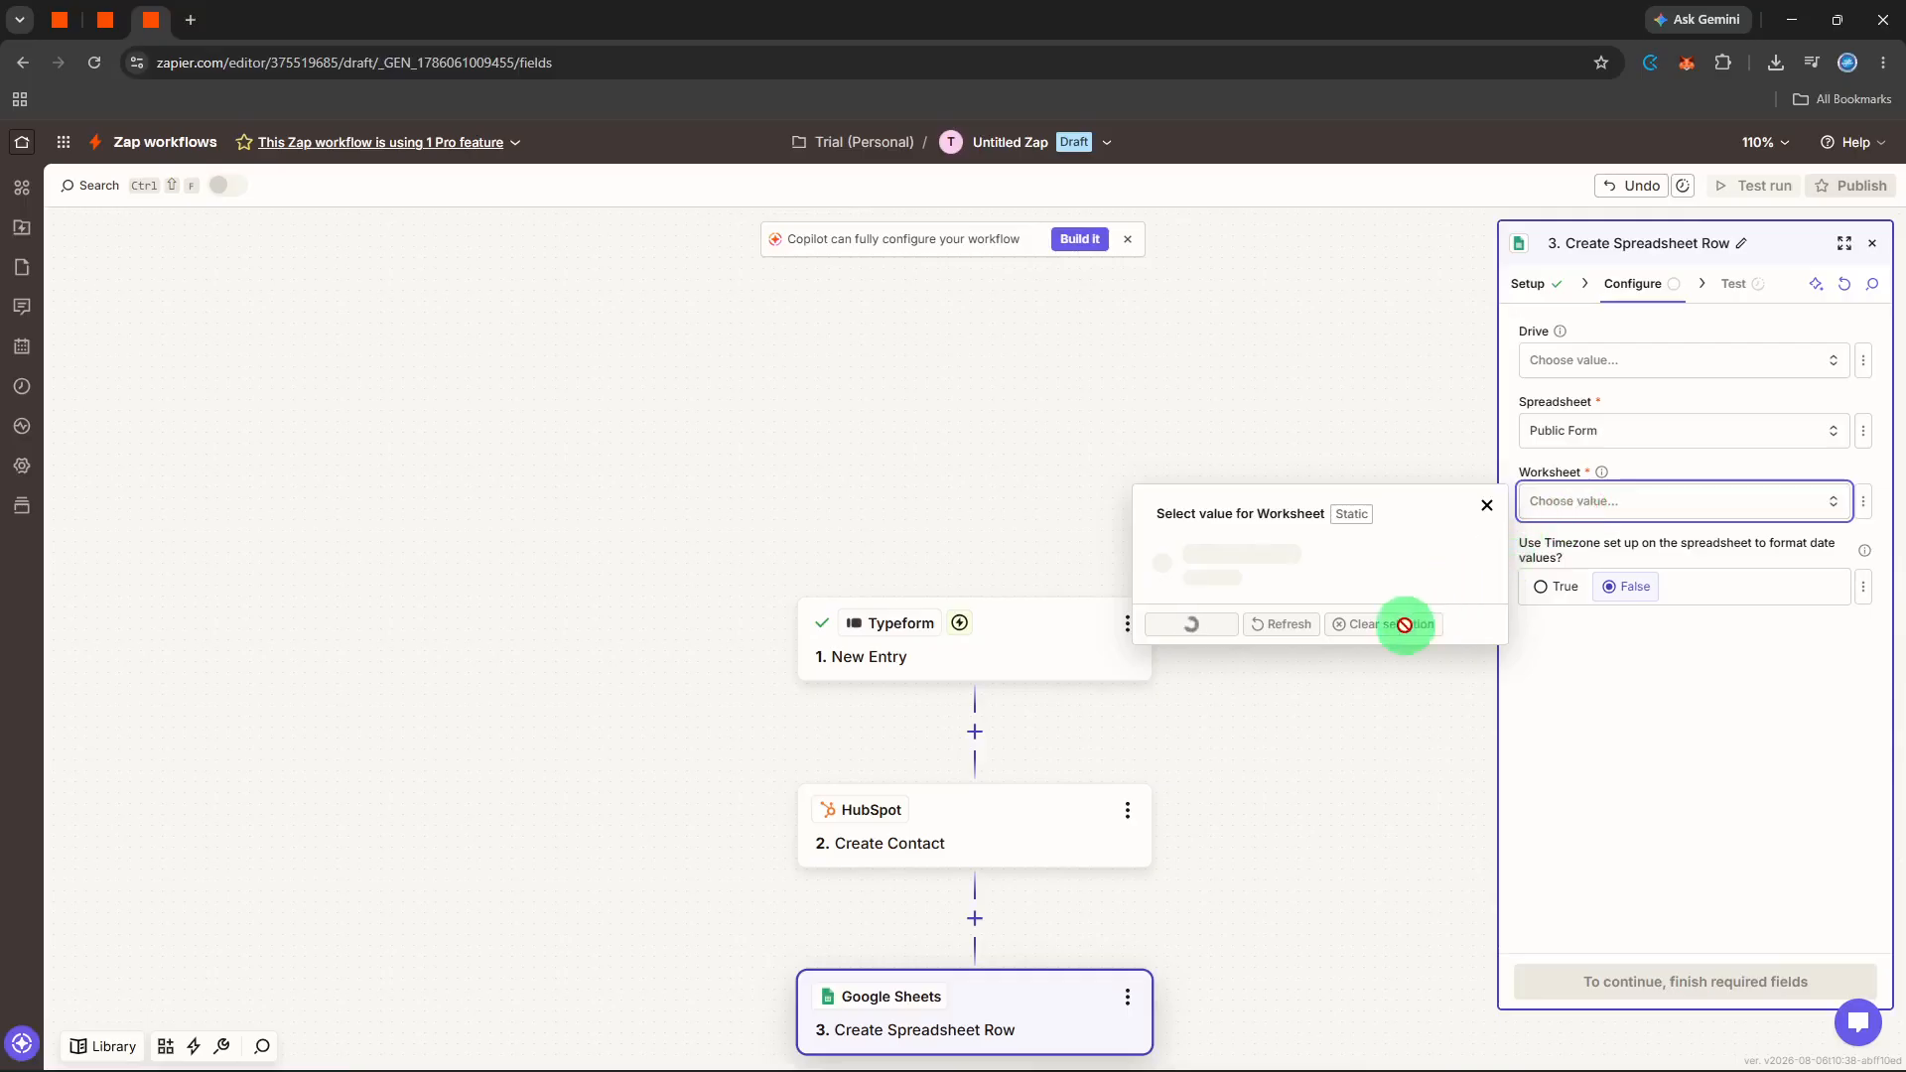
pyautogui.click(1367, 668)
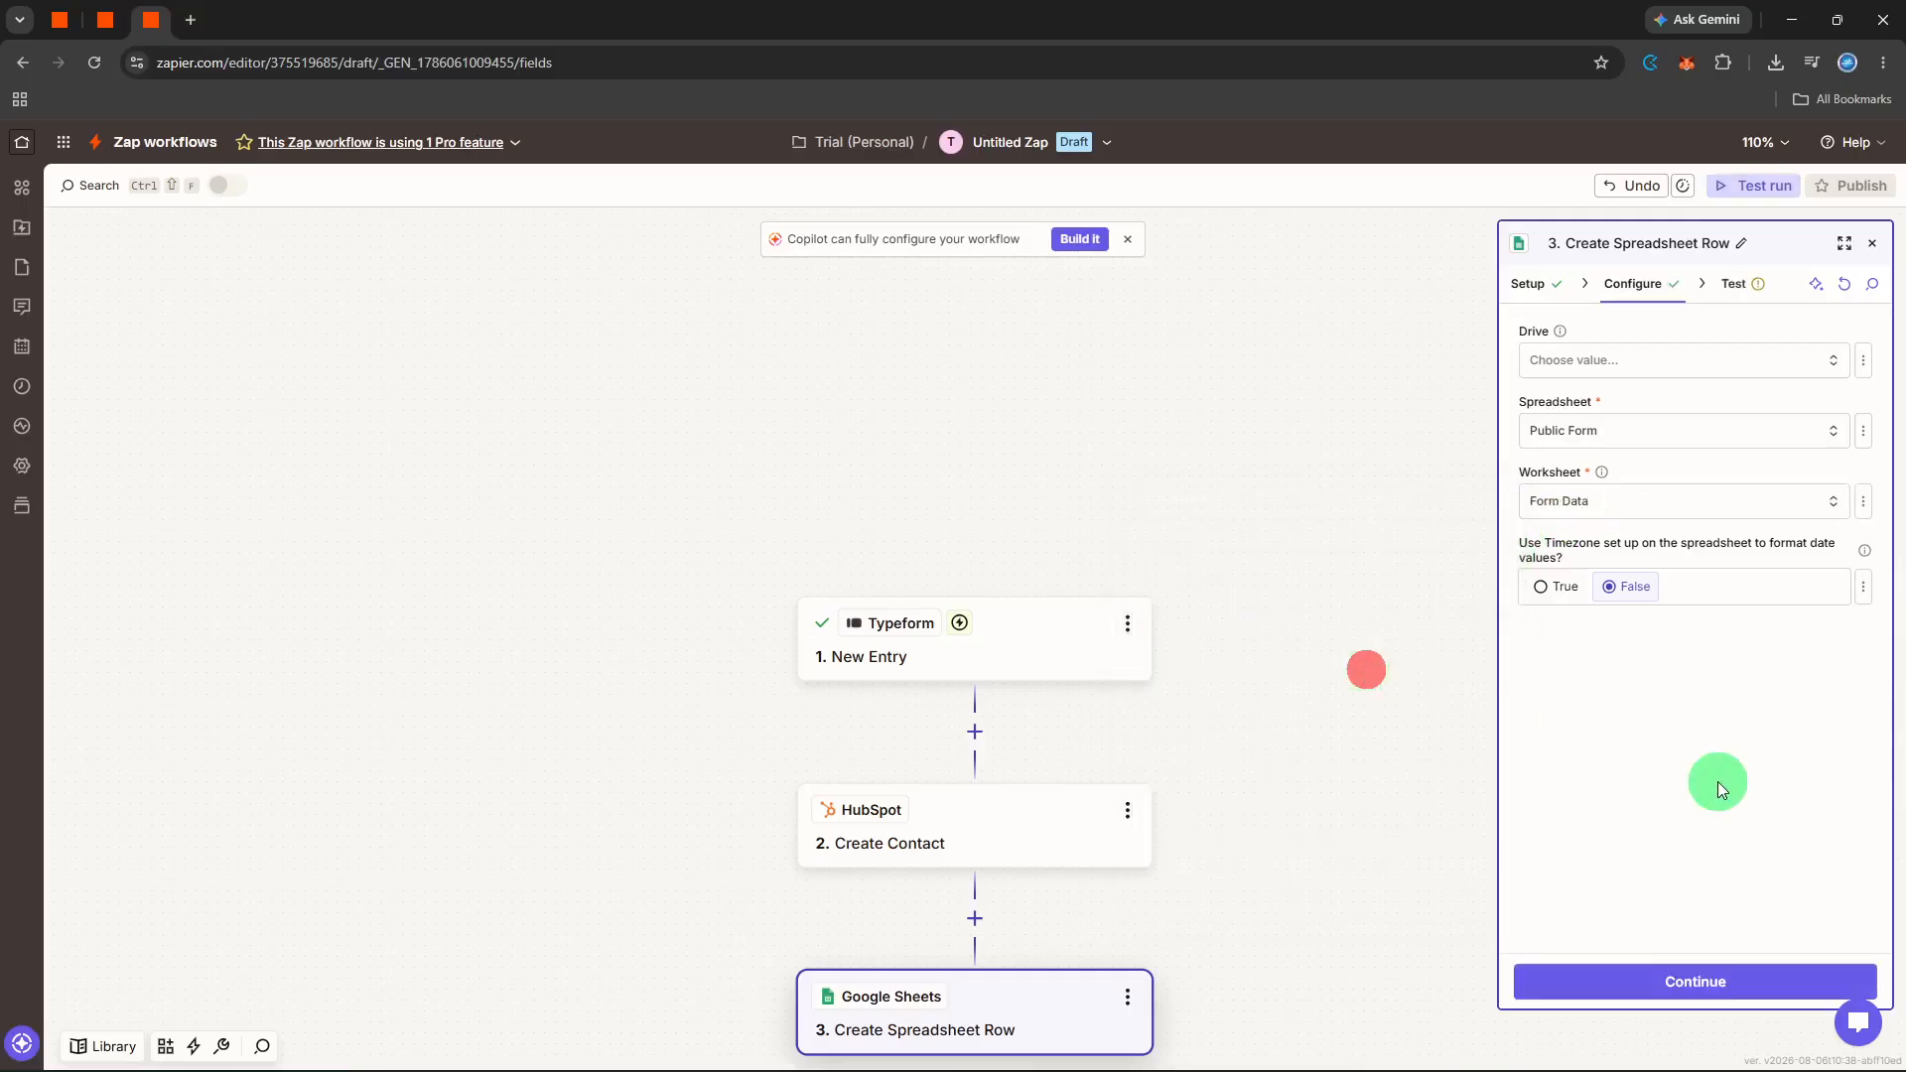
pyautogui.click(1717, 782)
pyautogui.click(1694, 981)
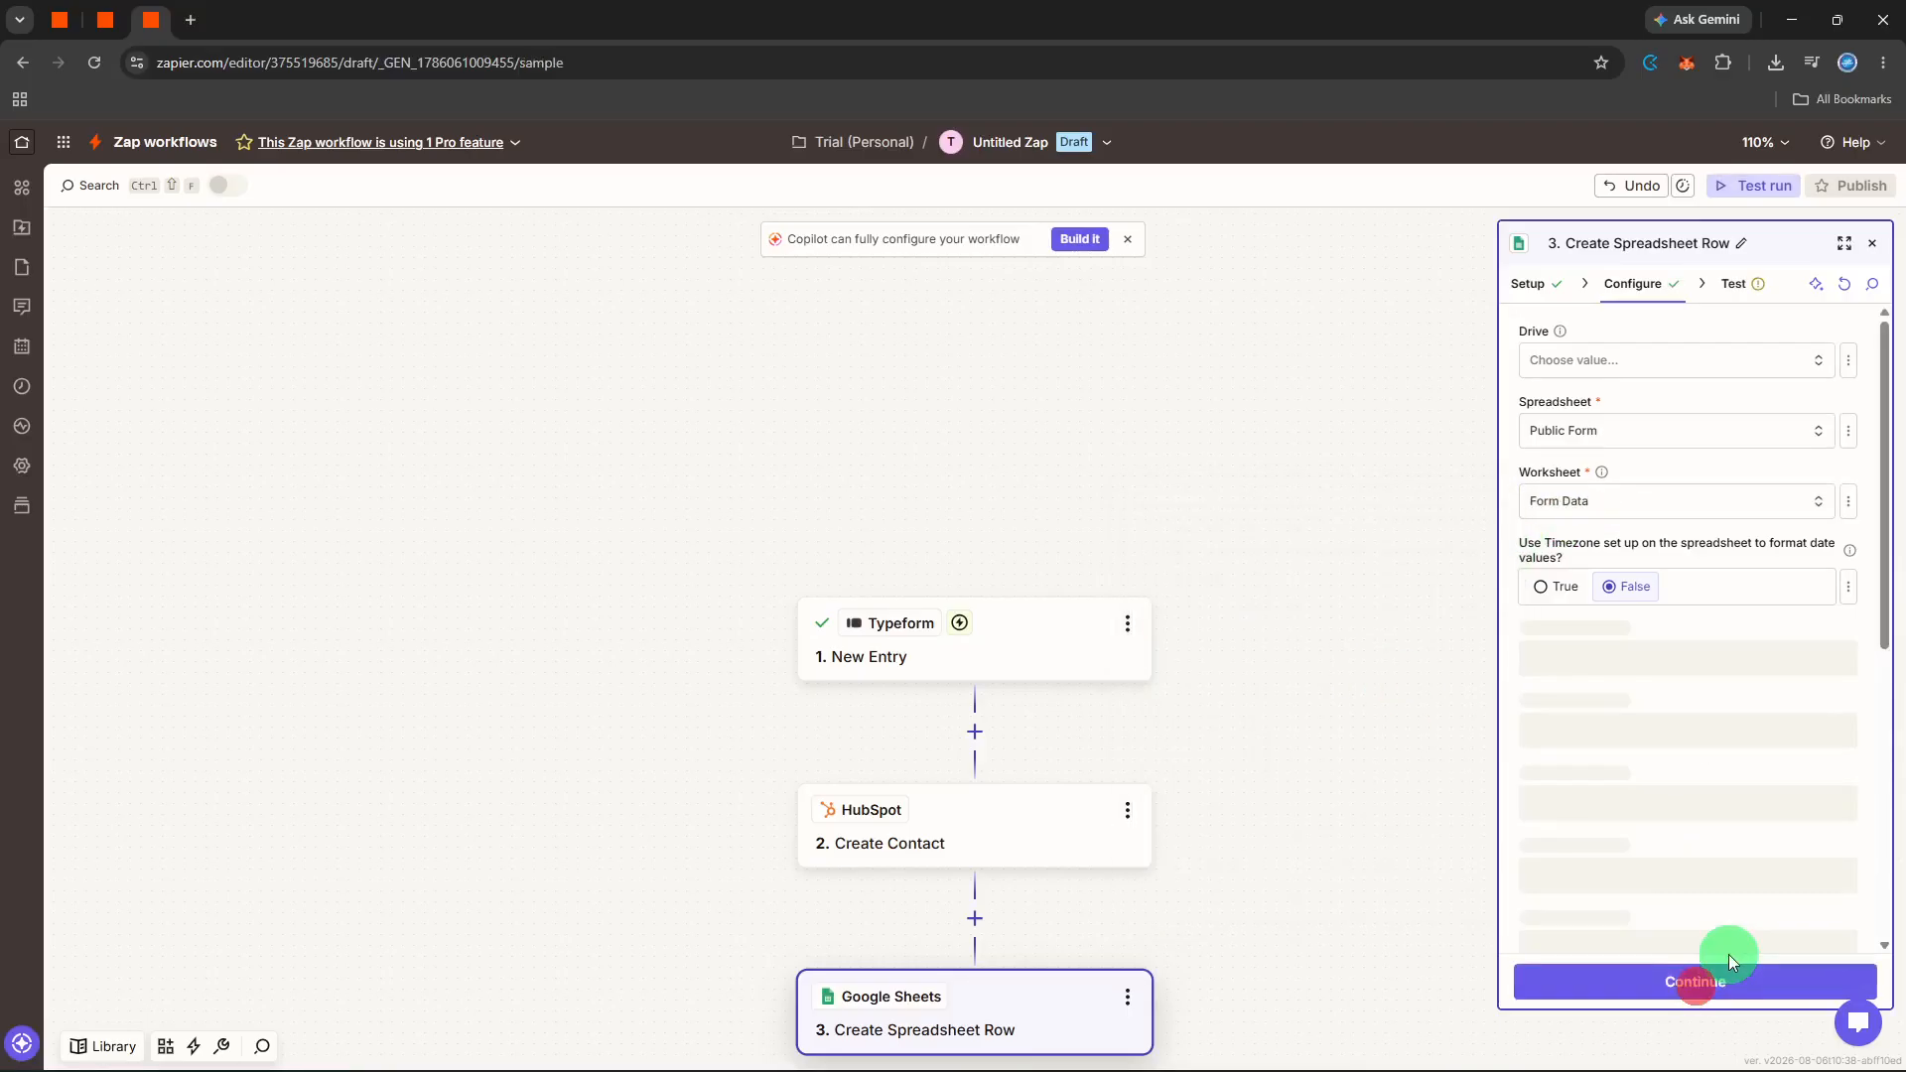
pyautogui.click(1773, 971)
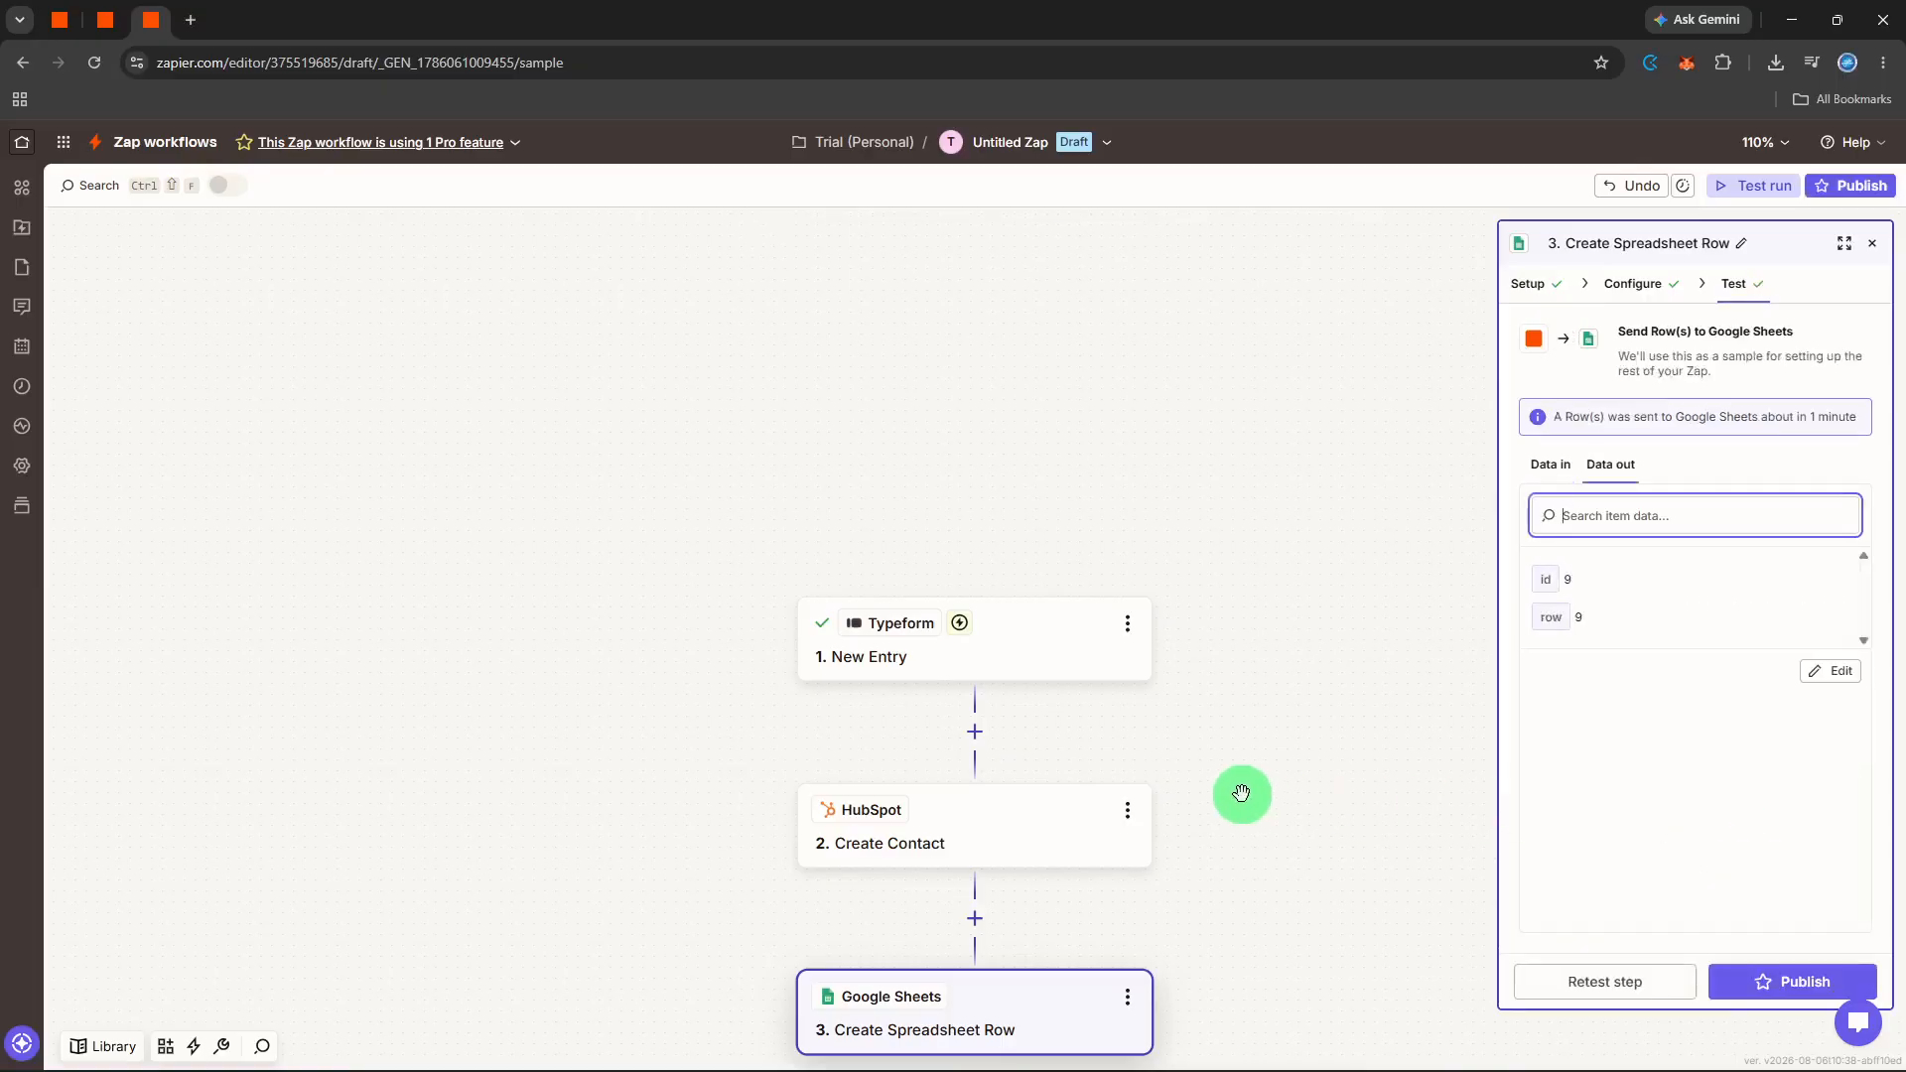
# Add a Slack step after the Google Sheets step with the Send Channel Message event and continue to its configuration.
pyautogui.scroll(-1, 1242, 795)
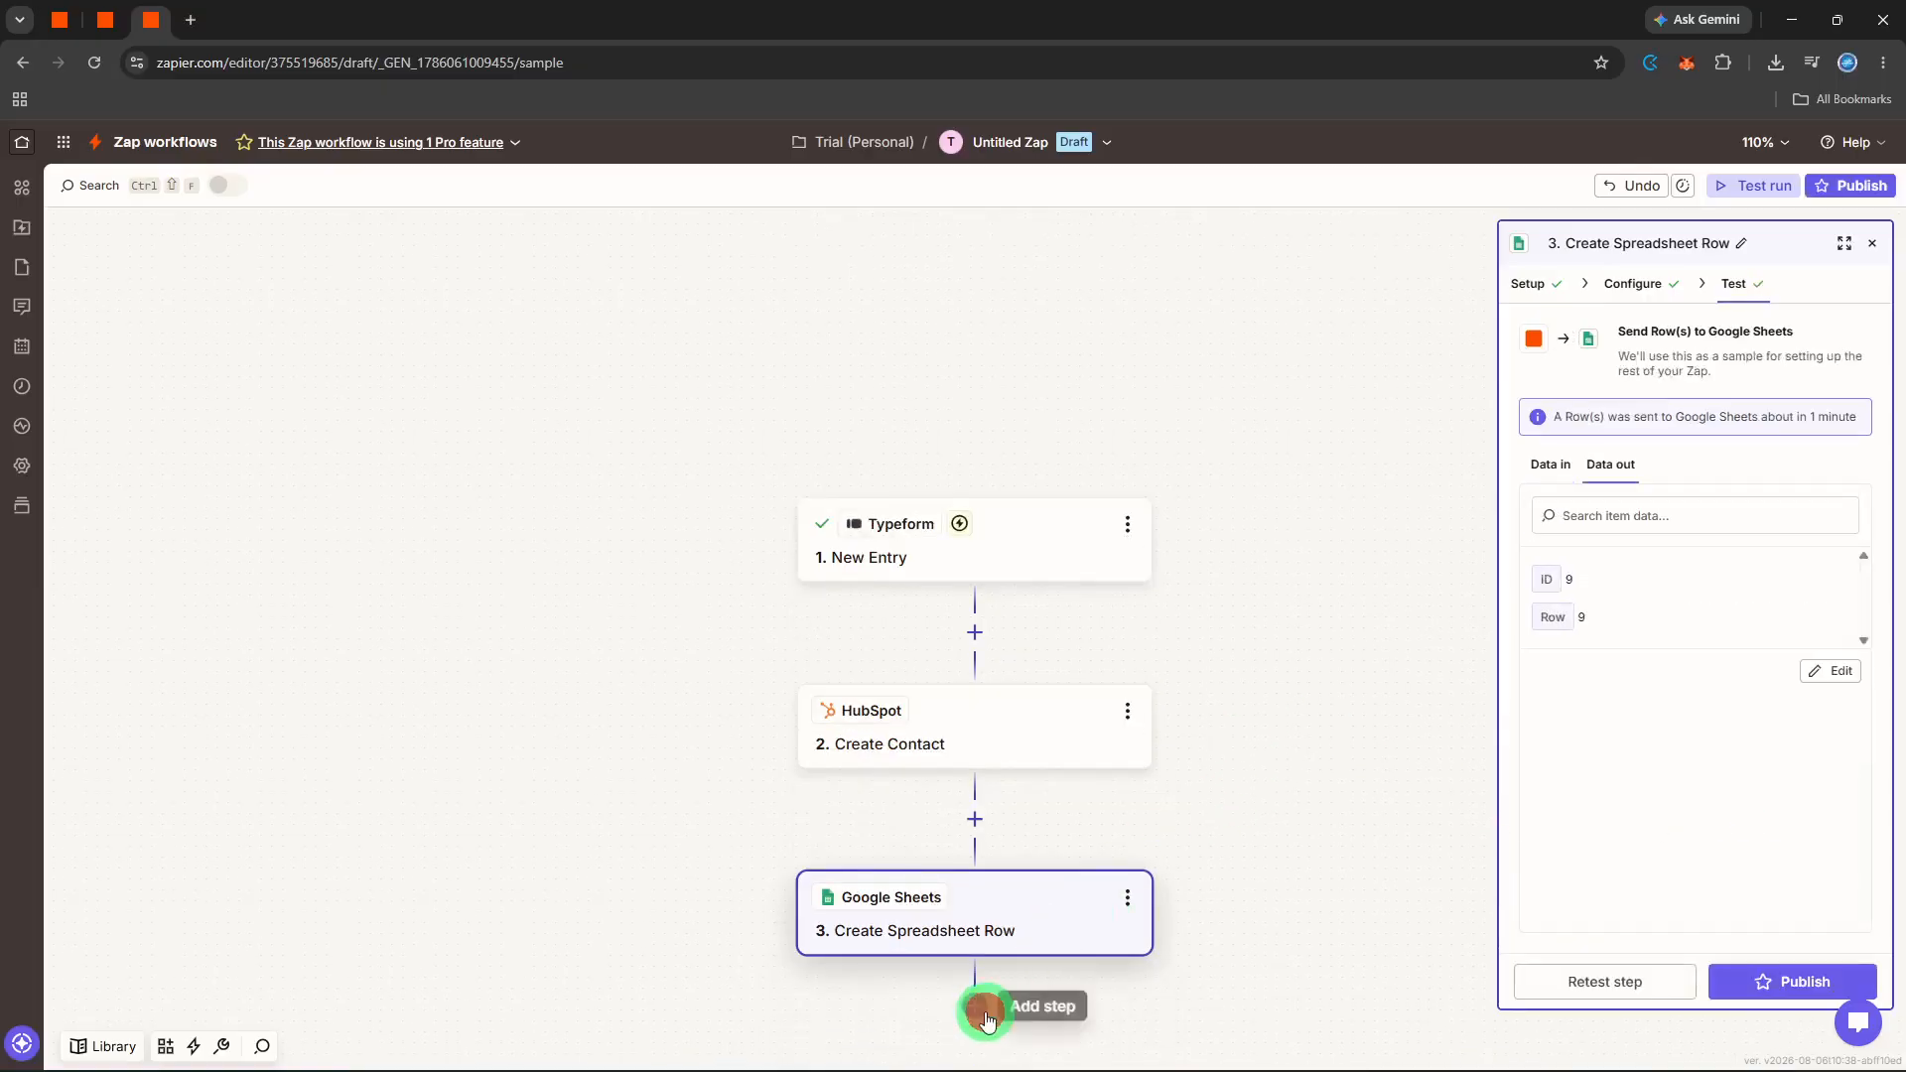
pyautogui.click(979, 1006)
pyautogui.write('slack')
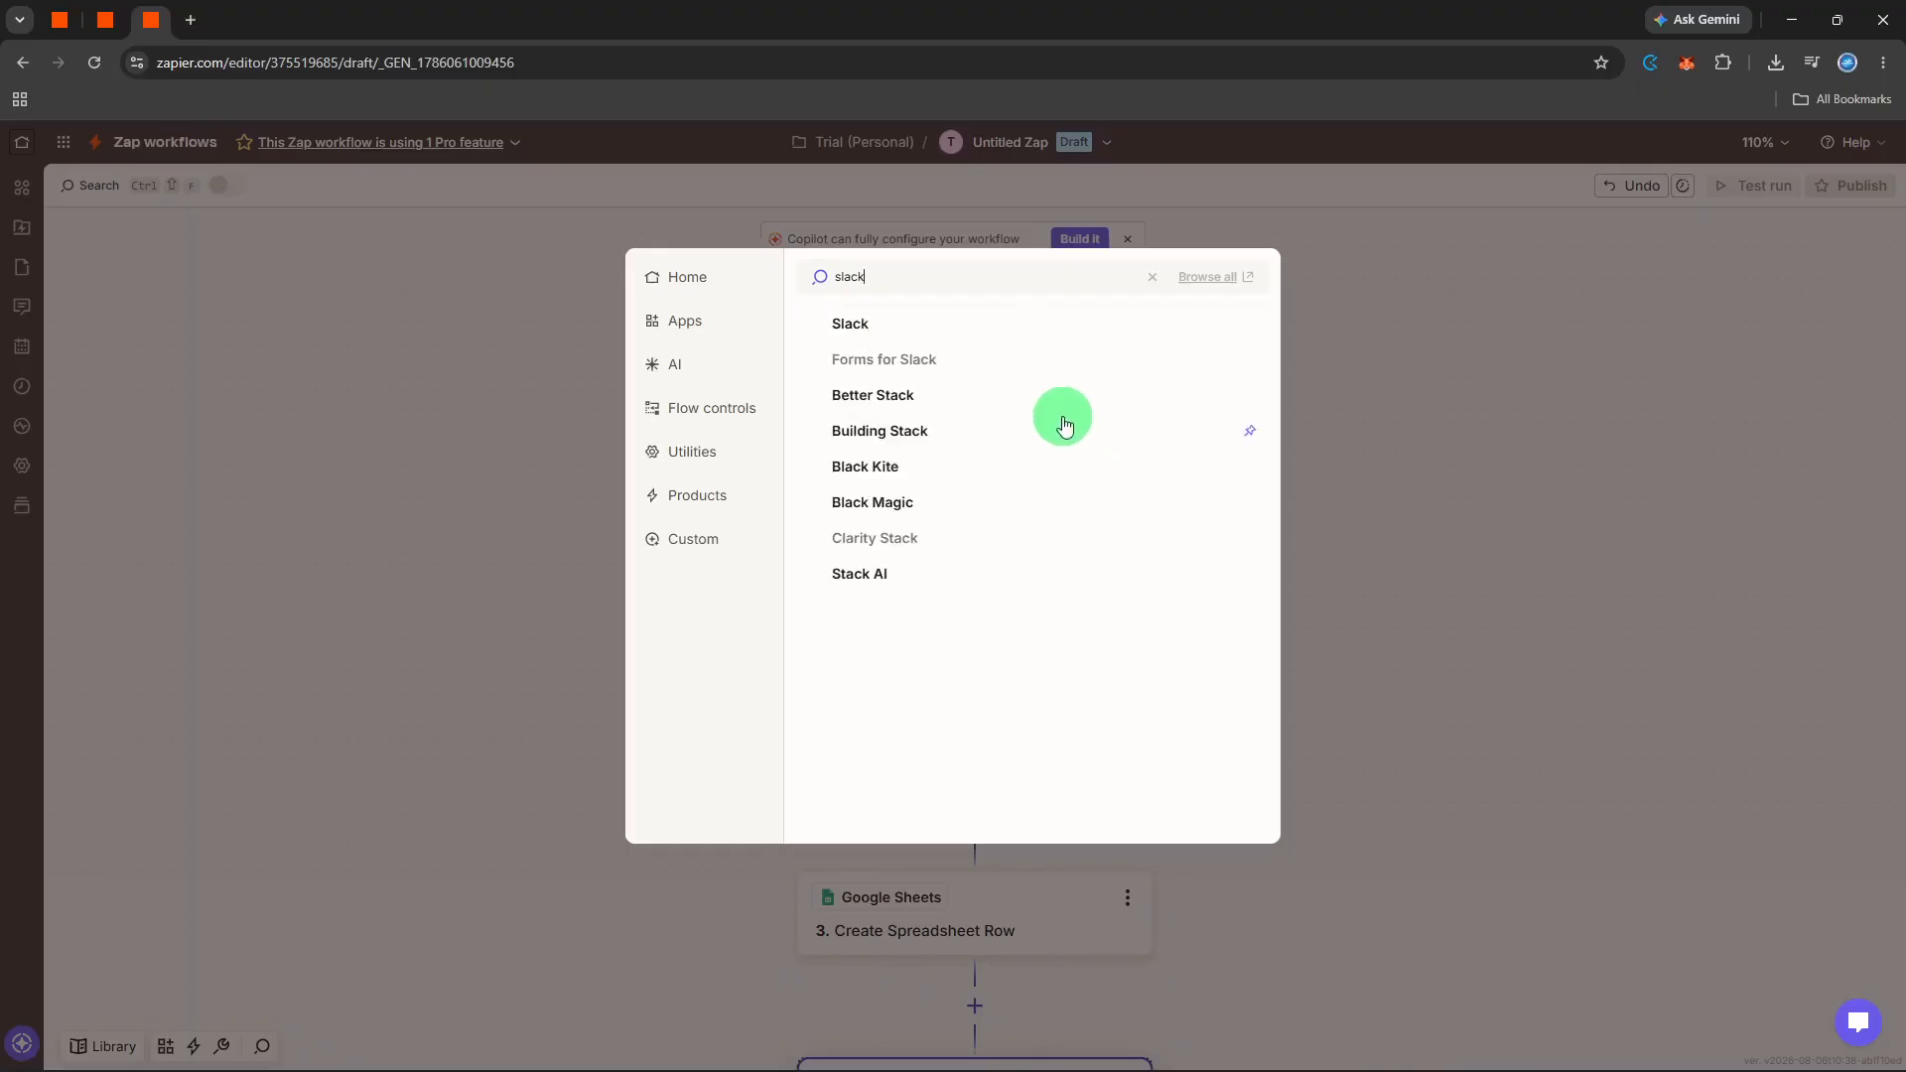
pyautogui.click(944, 319)
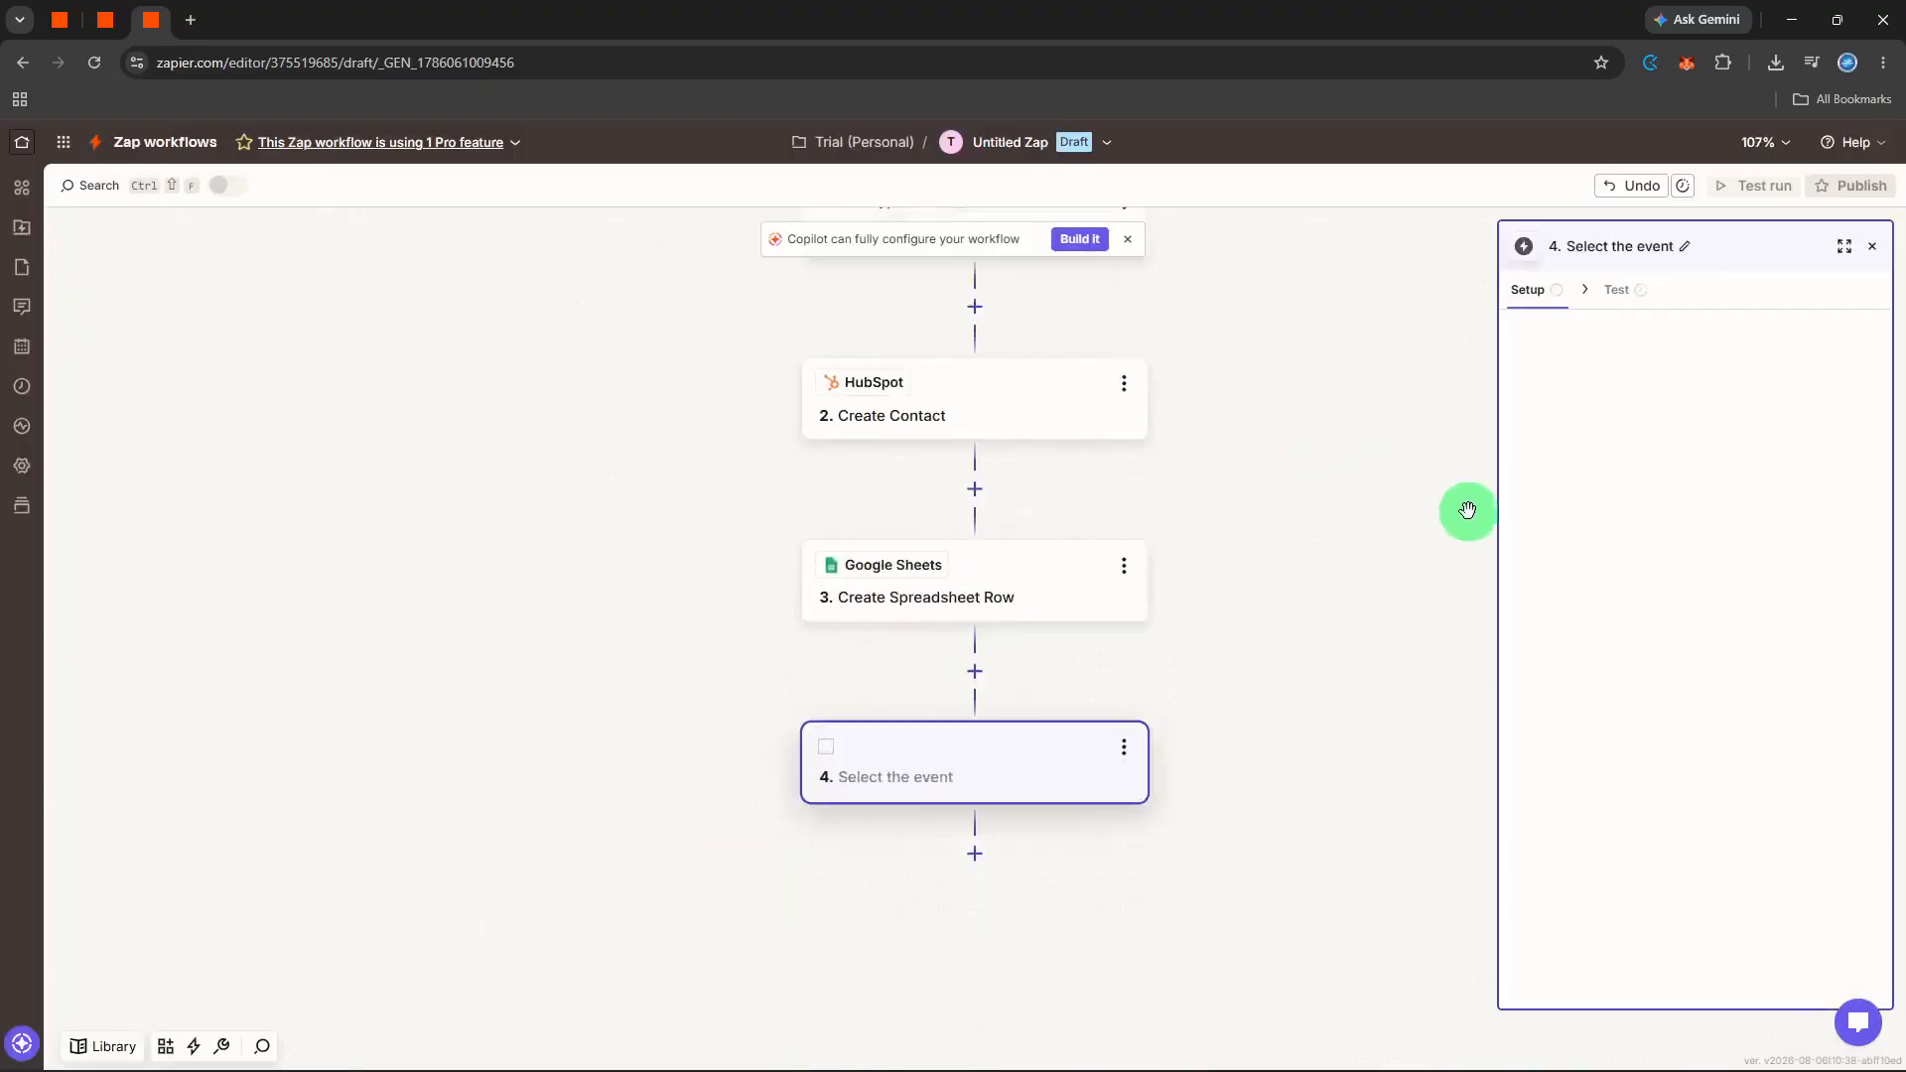
pyautogui.click(1621, 447)
pyautogui.write('se')
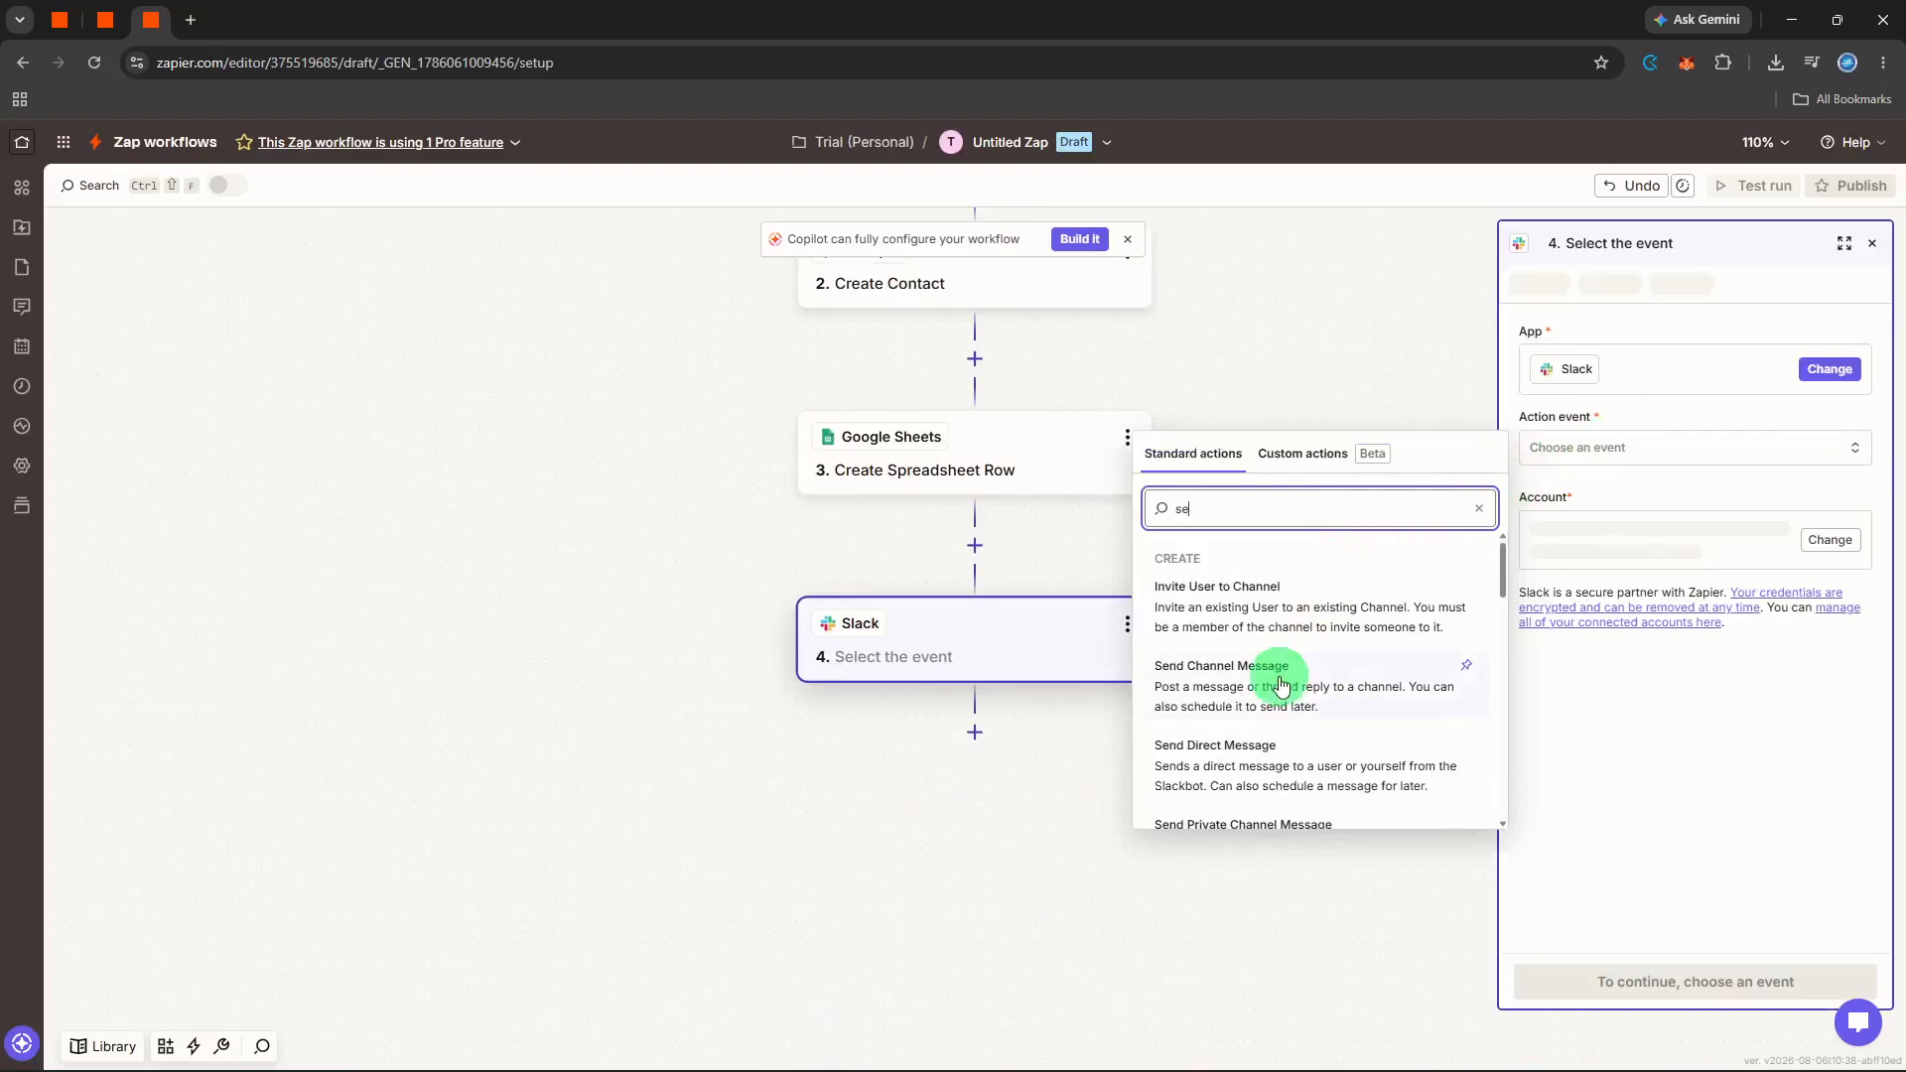
pyautogui.click(1279, 677)
pyautogui.click(1670, 978)
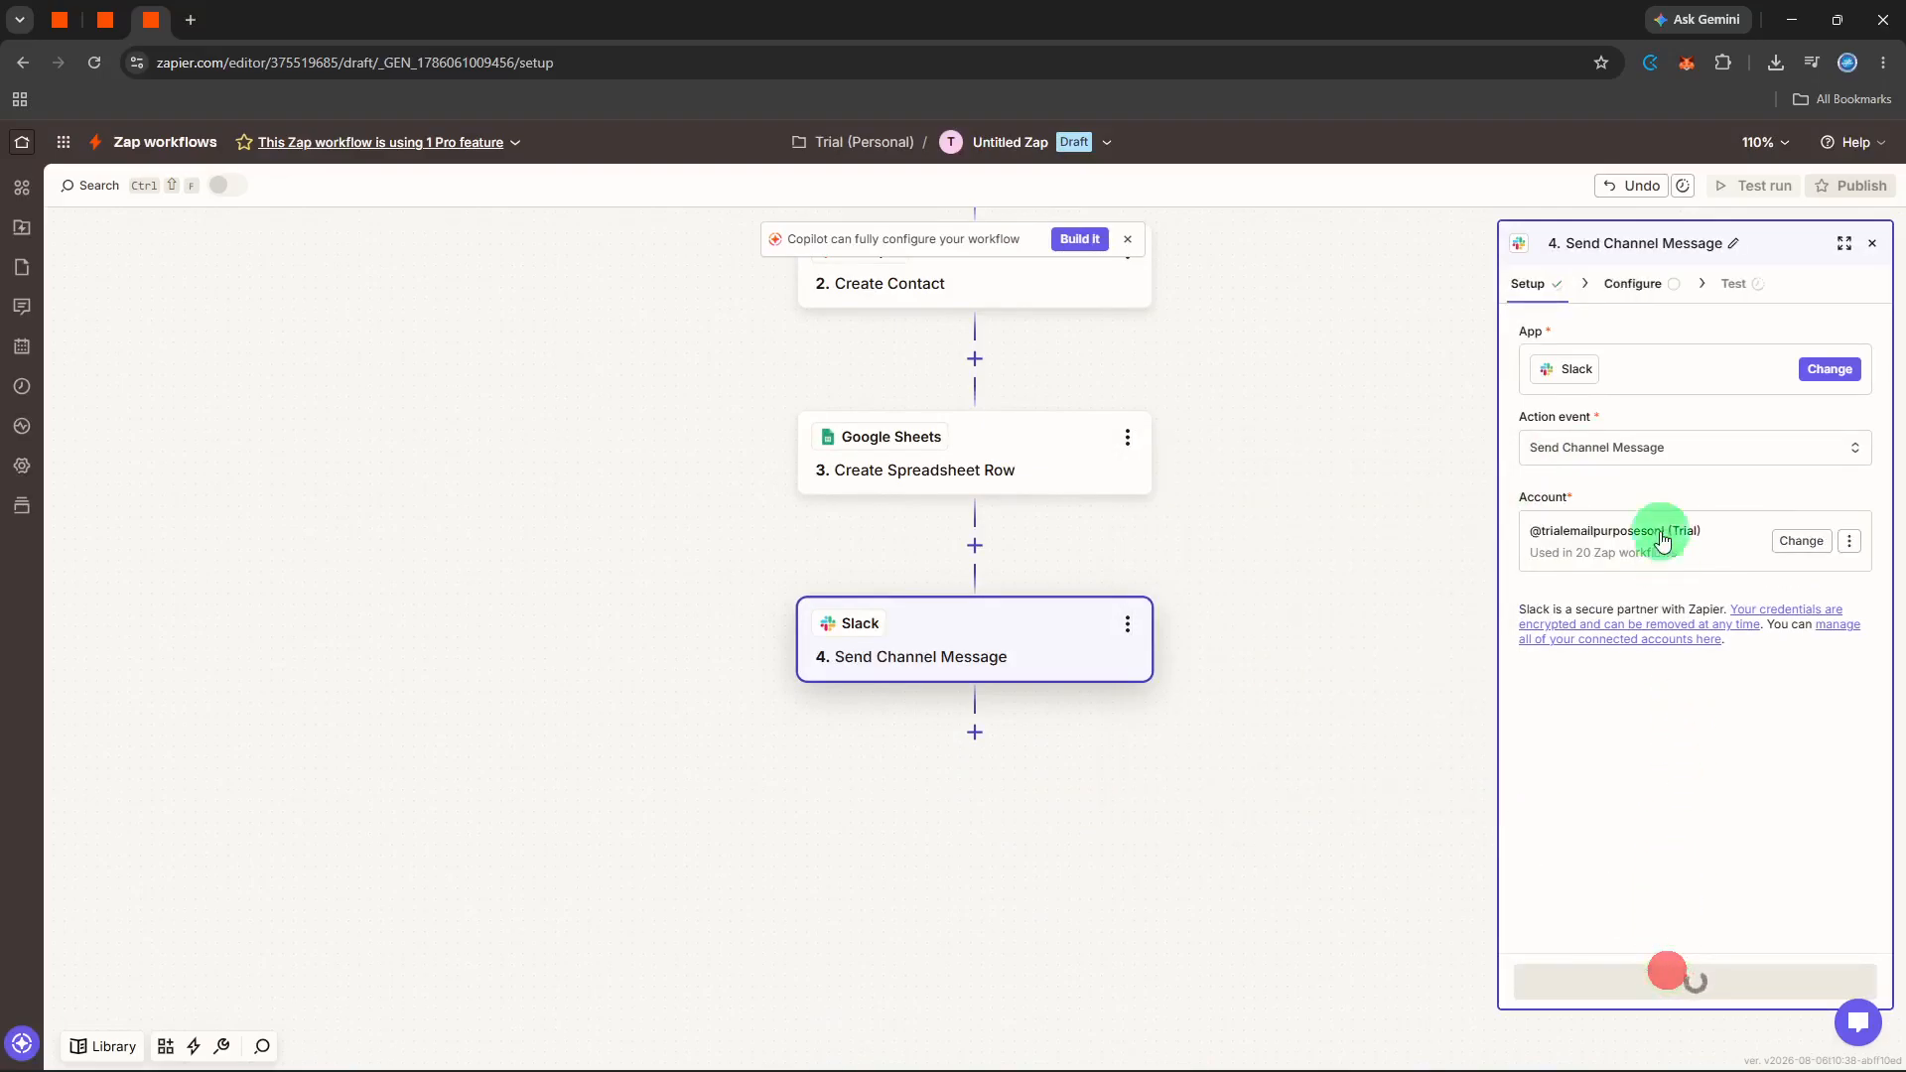
# Set the Slack message's channel to social and its text to "New client", and test the step.
pyautogui.click(1645, 360)
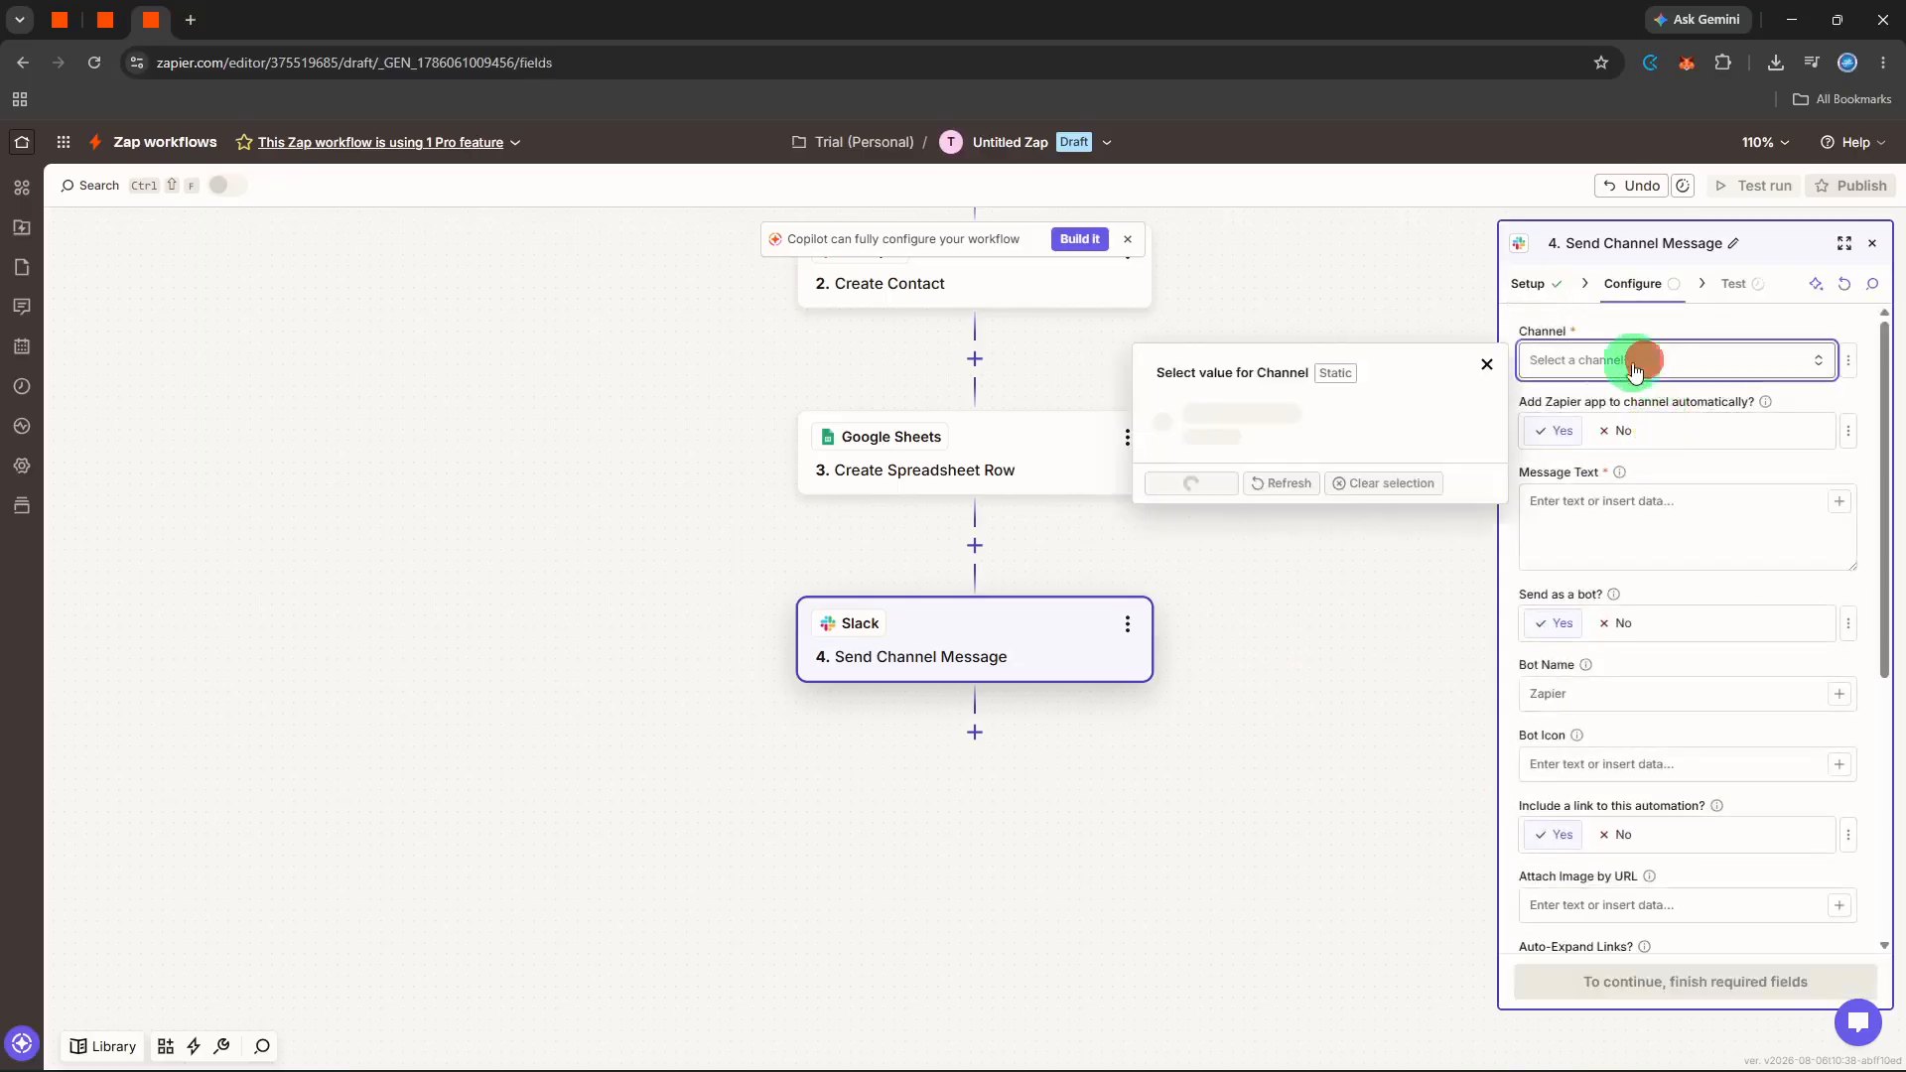
pyautogui.click(1358, 454)
pyautogui.click(1665, 549)
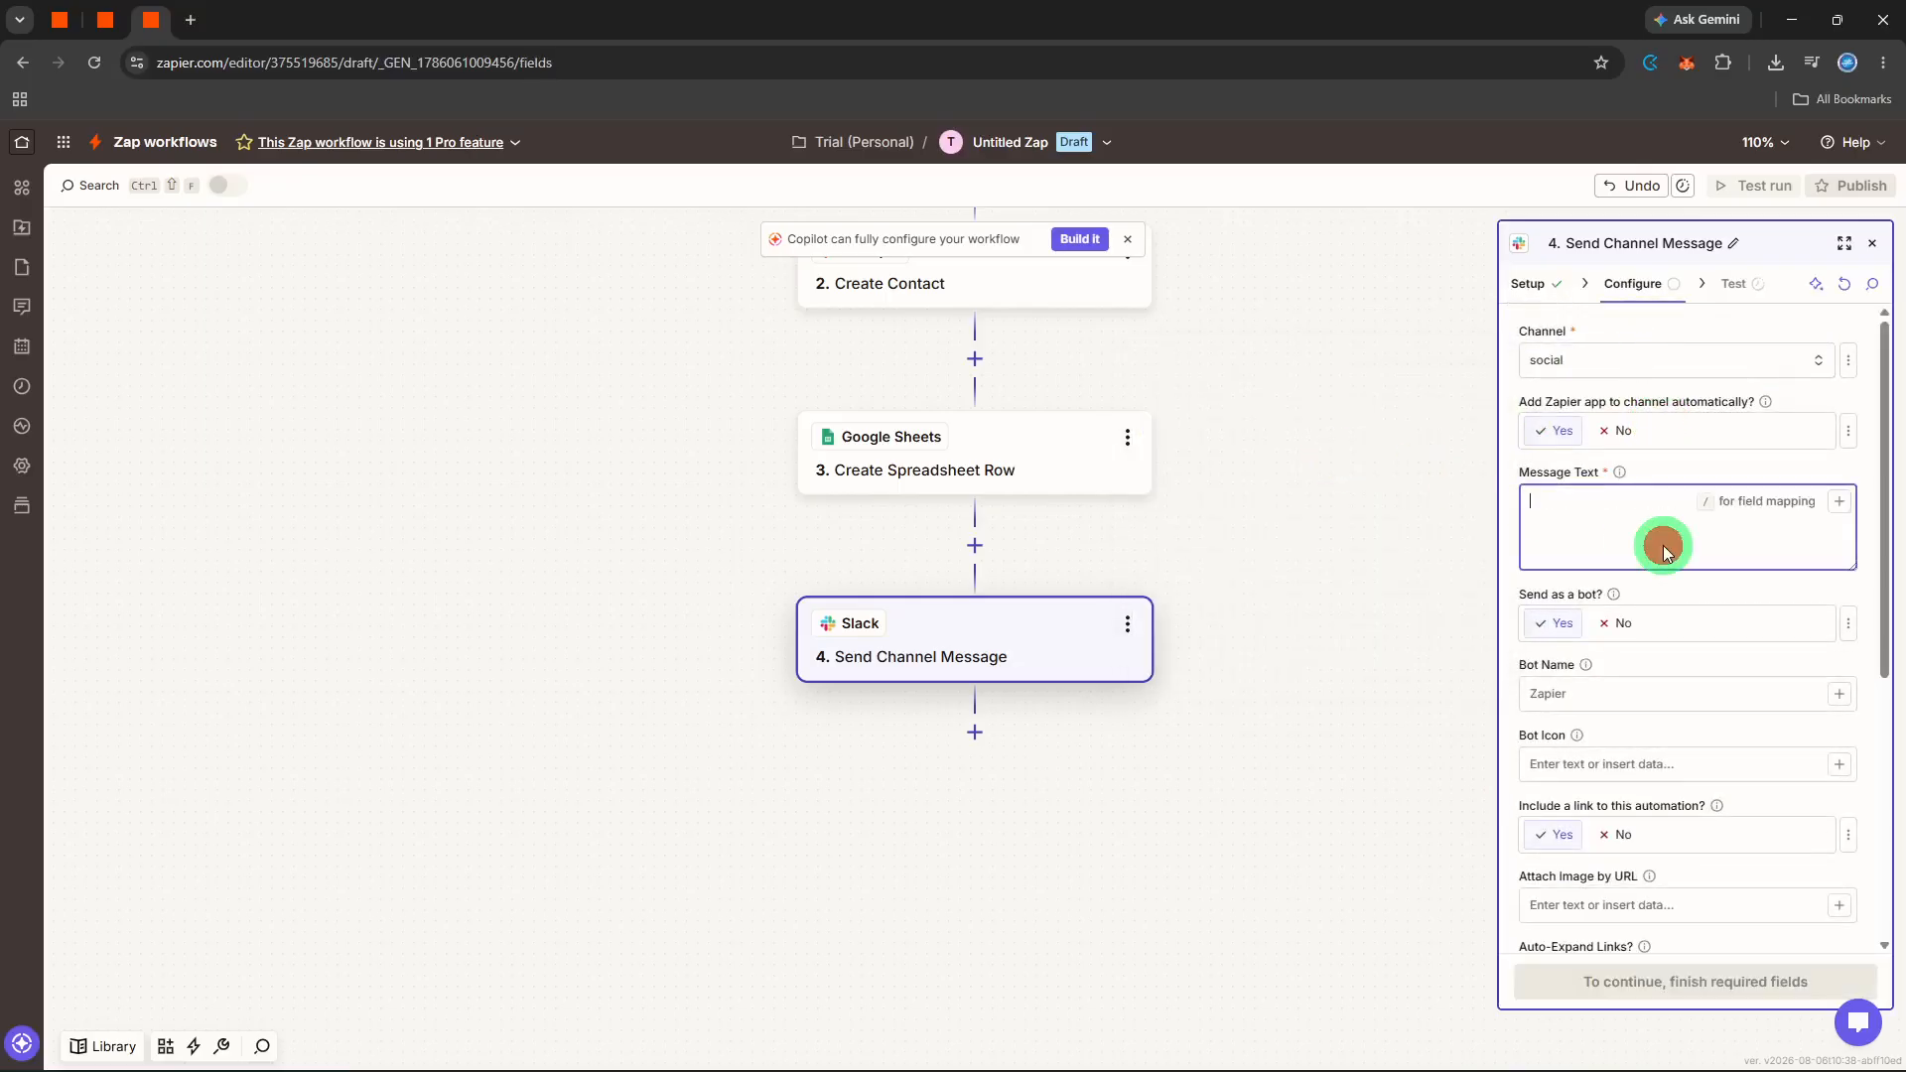
pyautogui.write('New client')
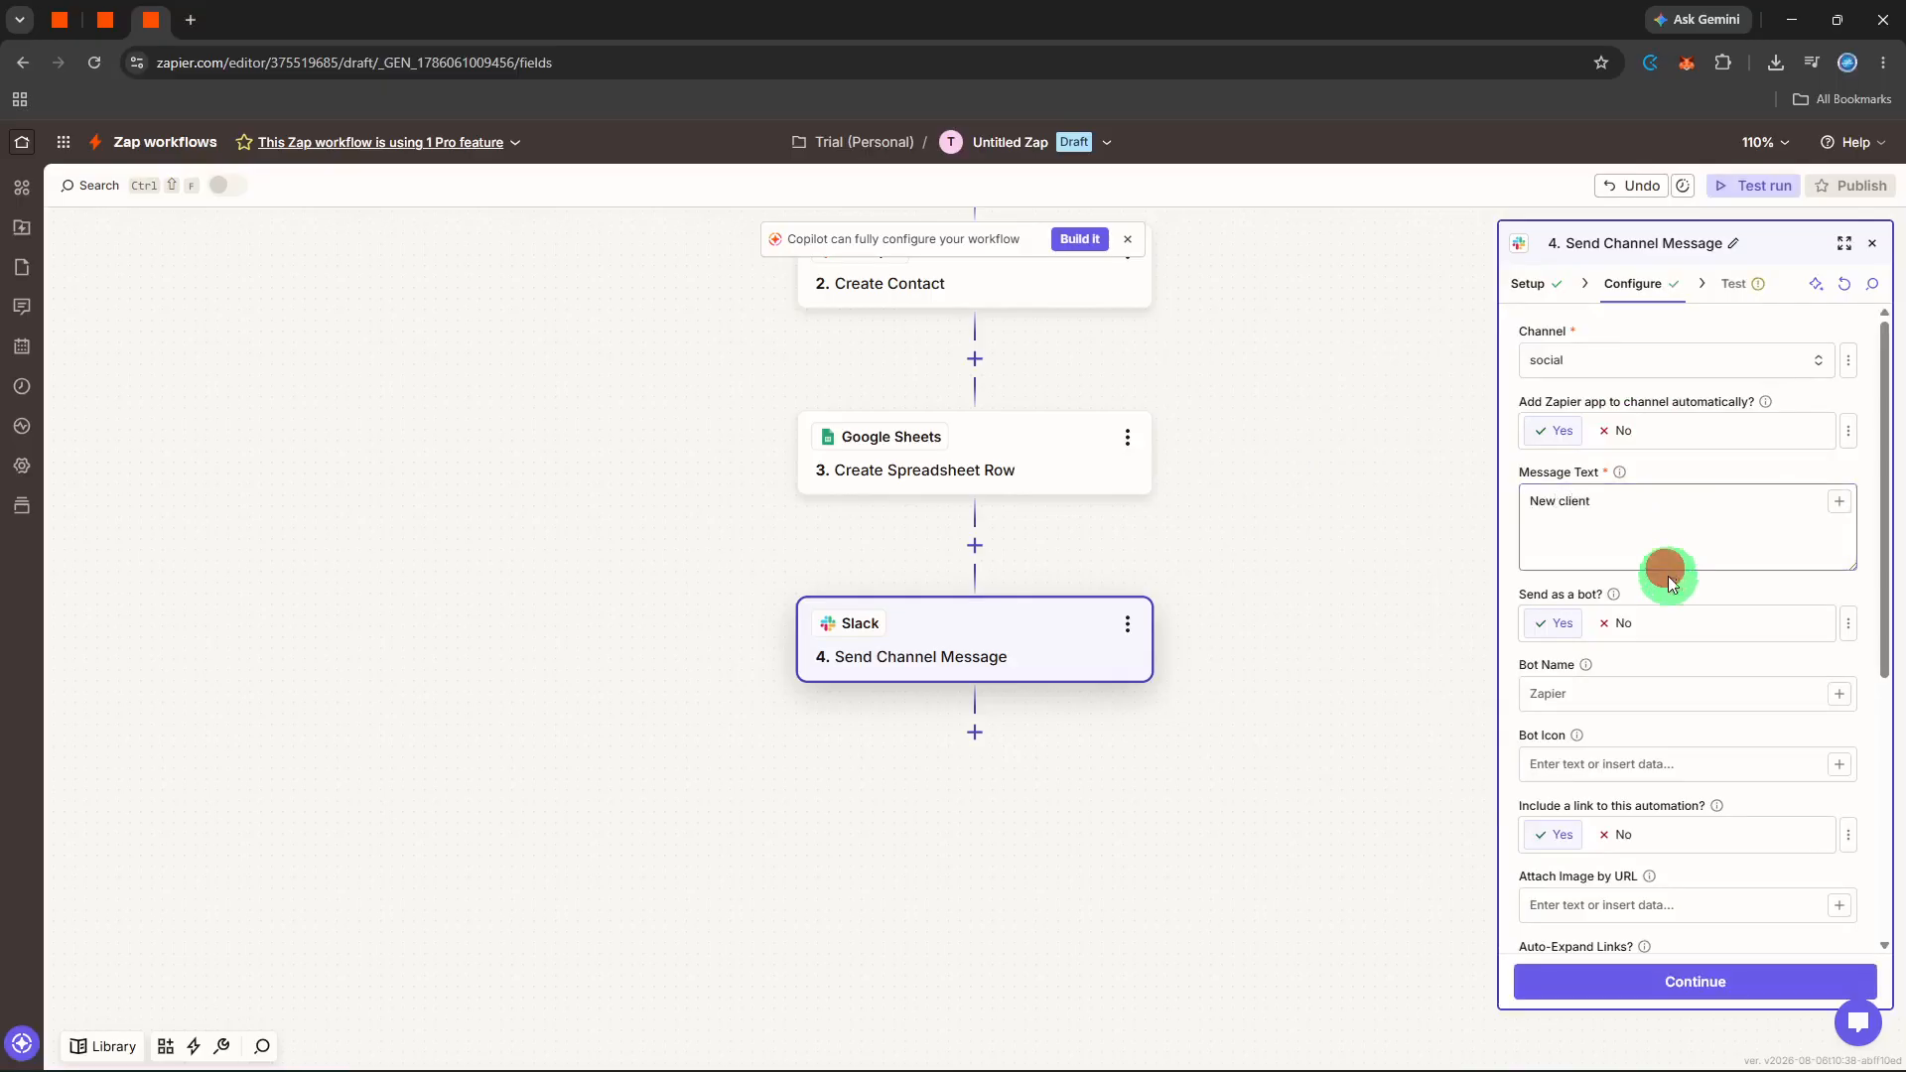
pyautogui.click(1687, 985)
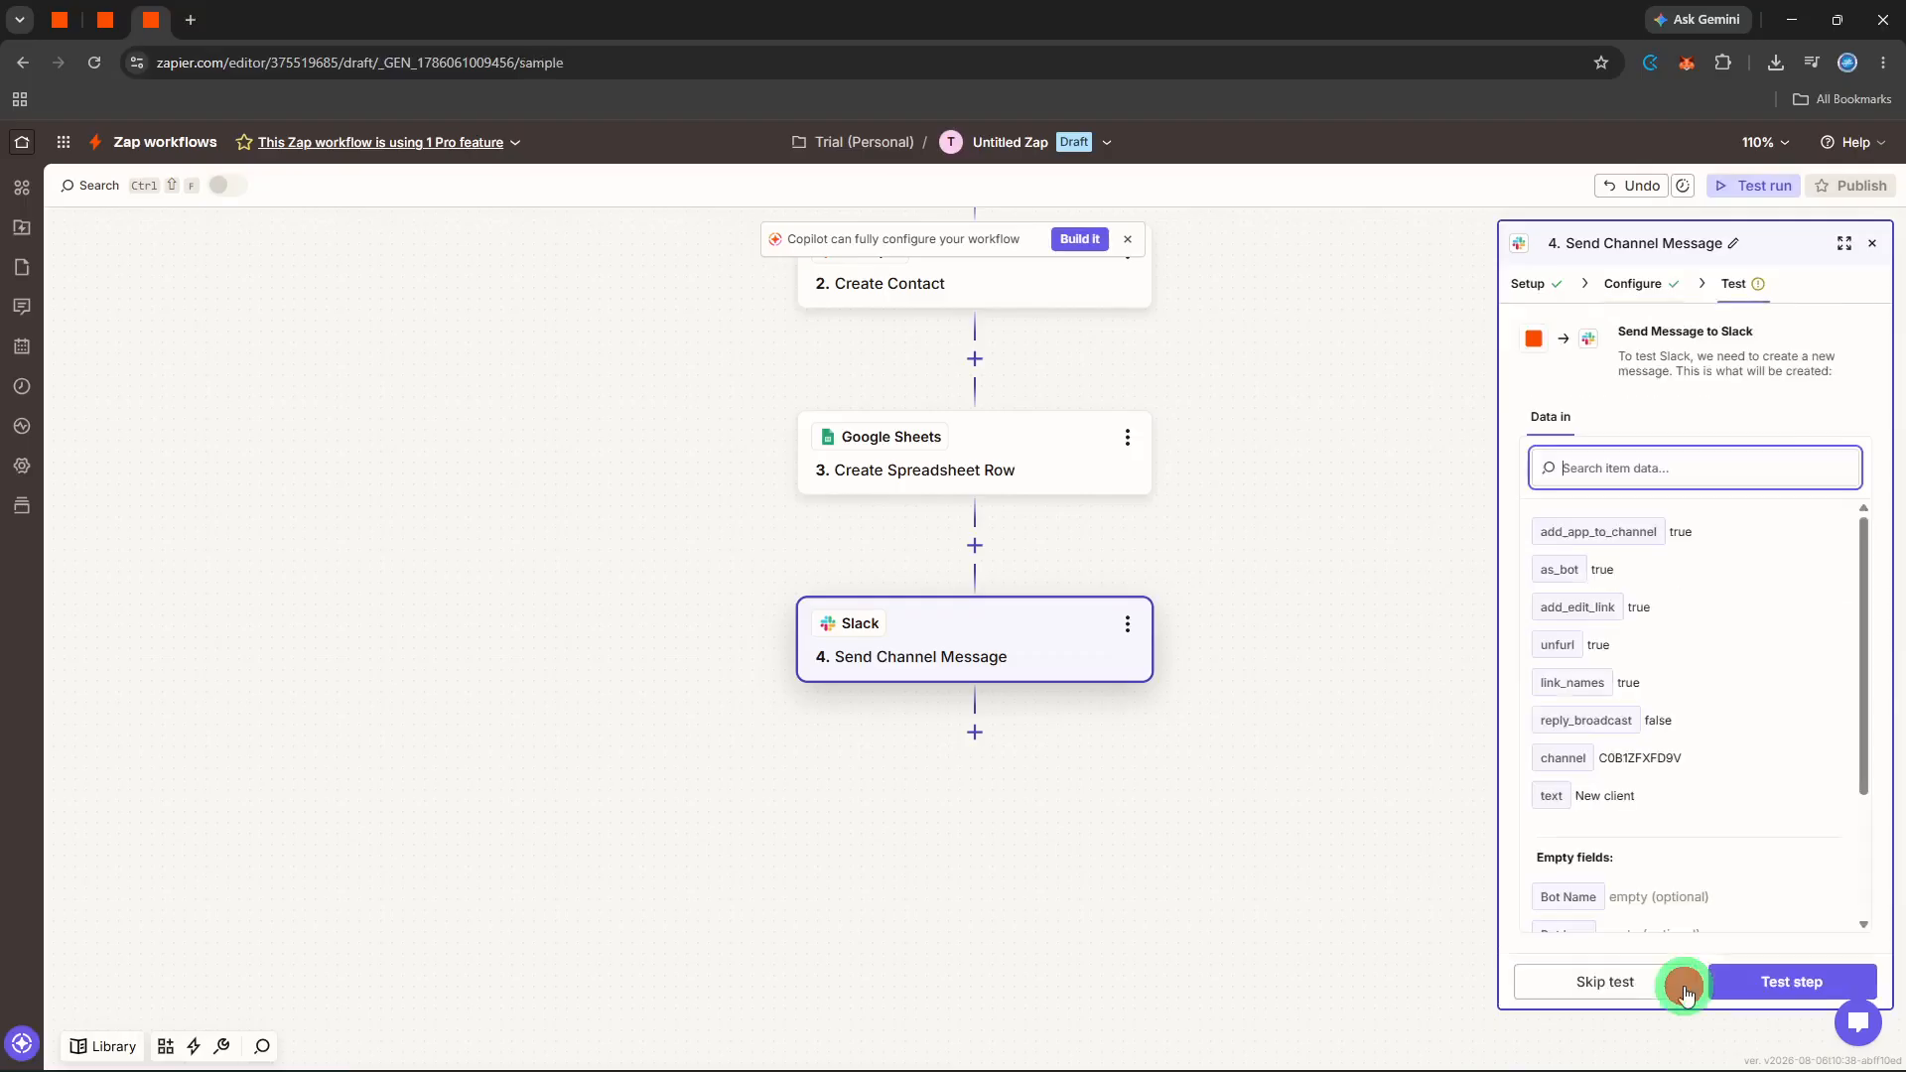
pyautogui.click(1774, 983)
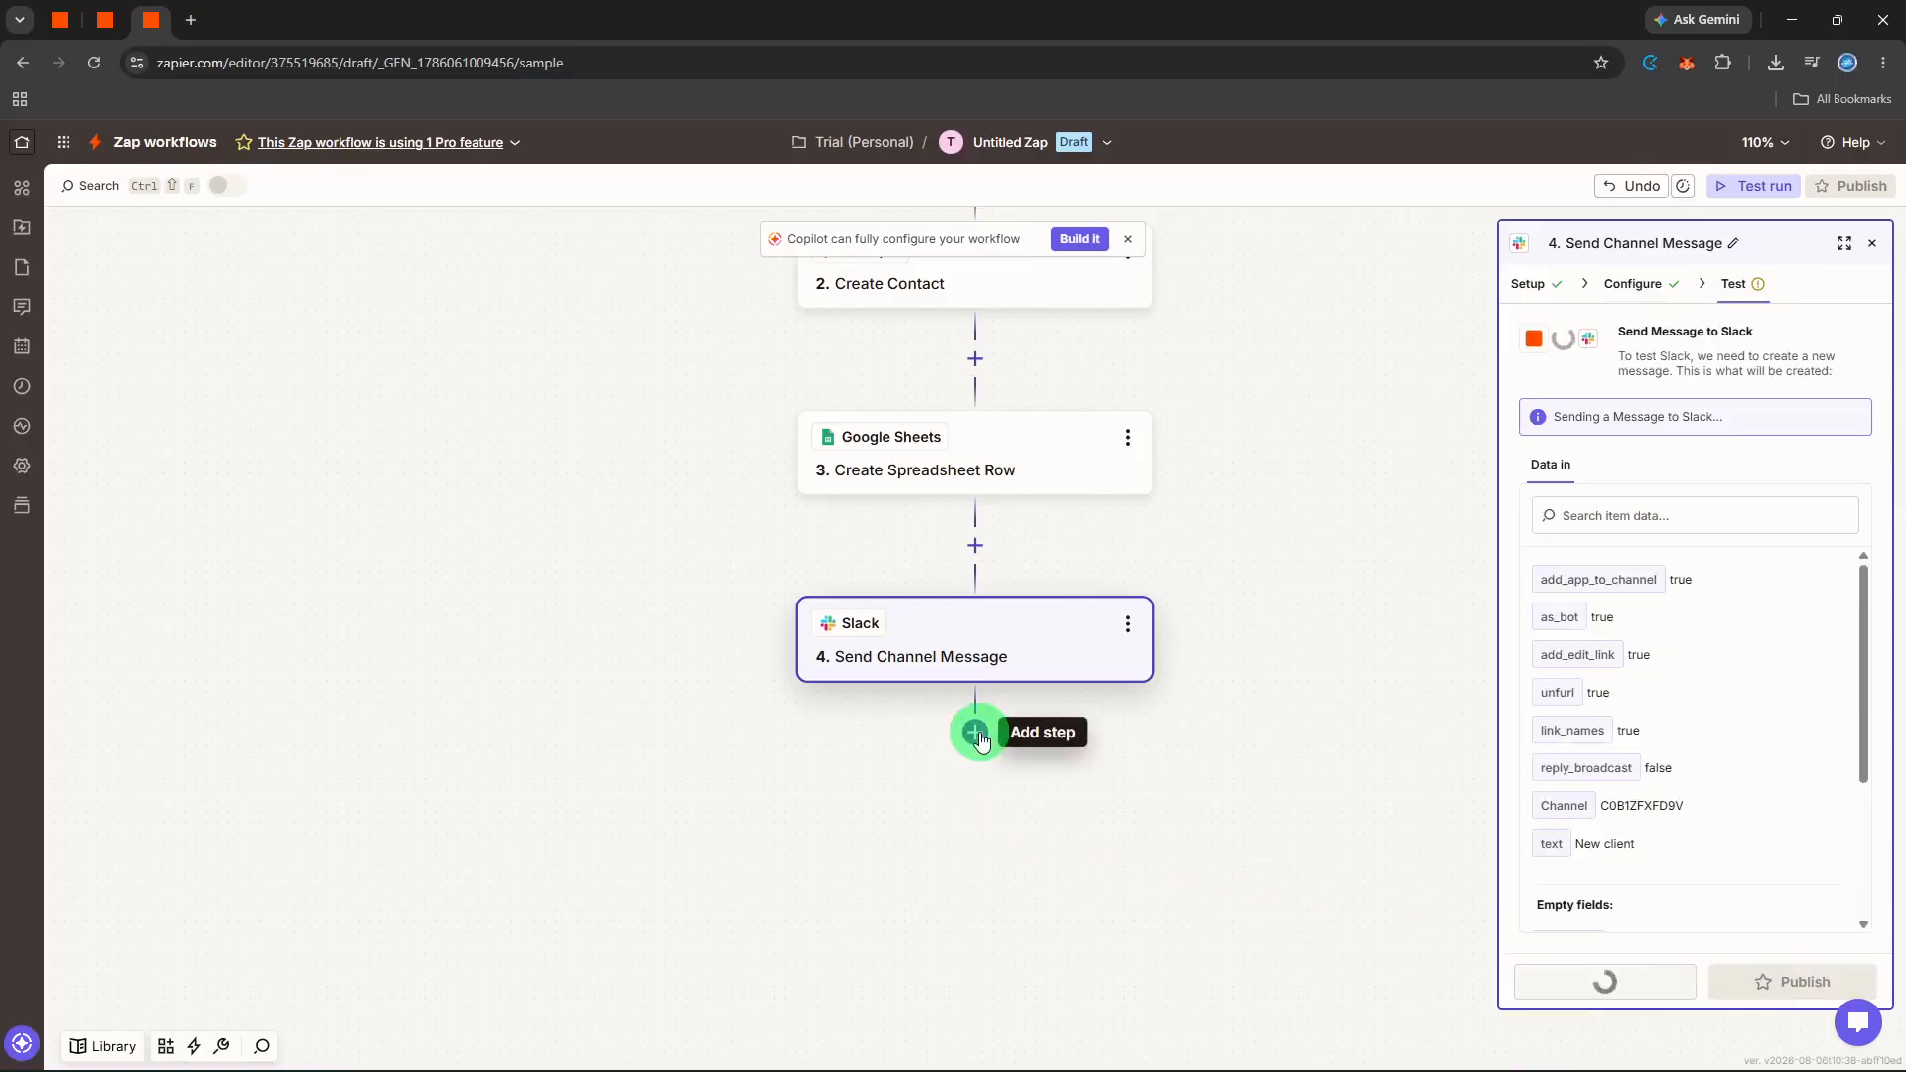
# Add a ClickUp step after the Slack step with the Create Task event and continue to its configuration.
pyautogui.click(978, 737)
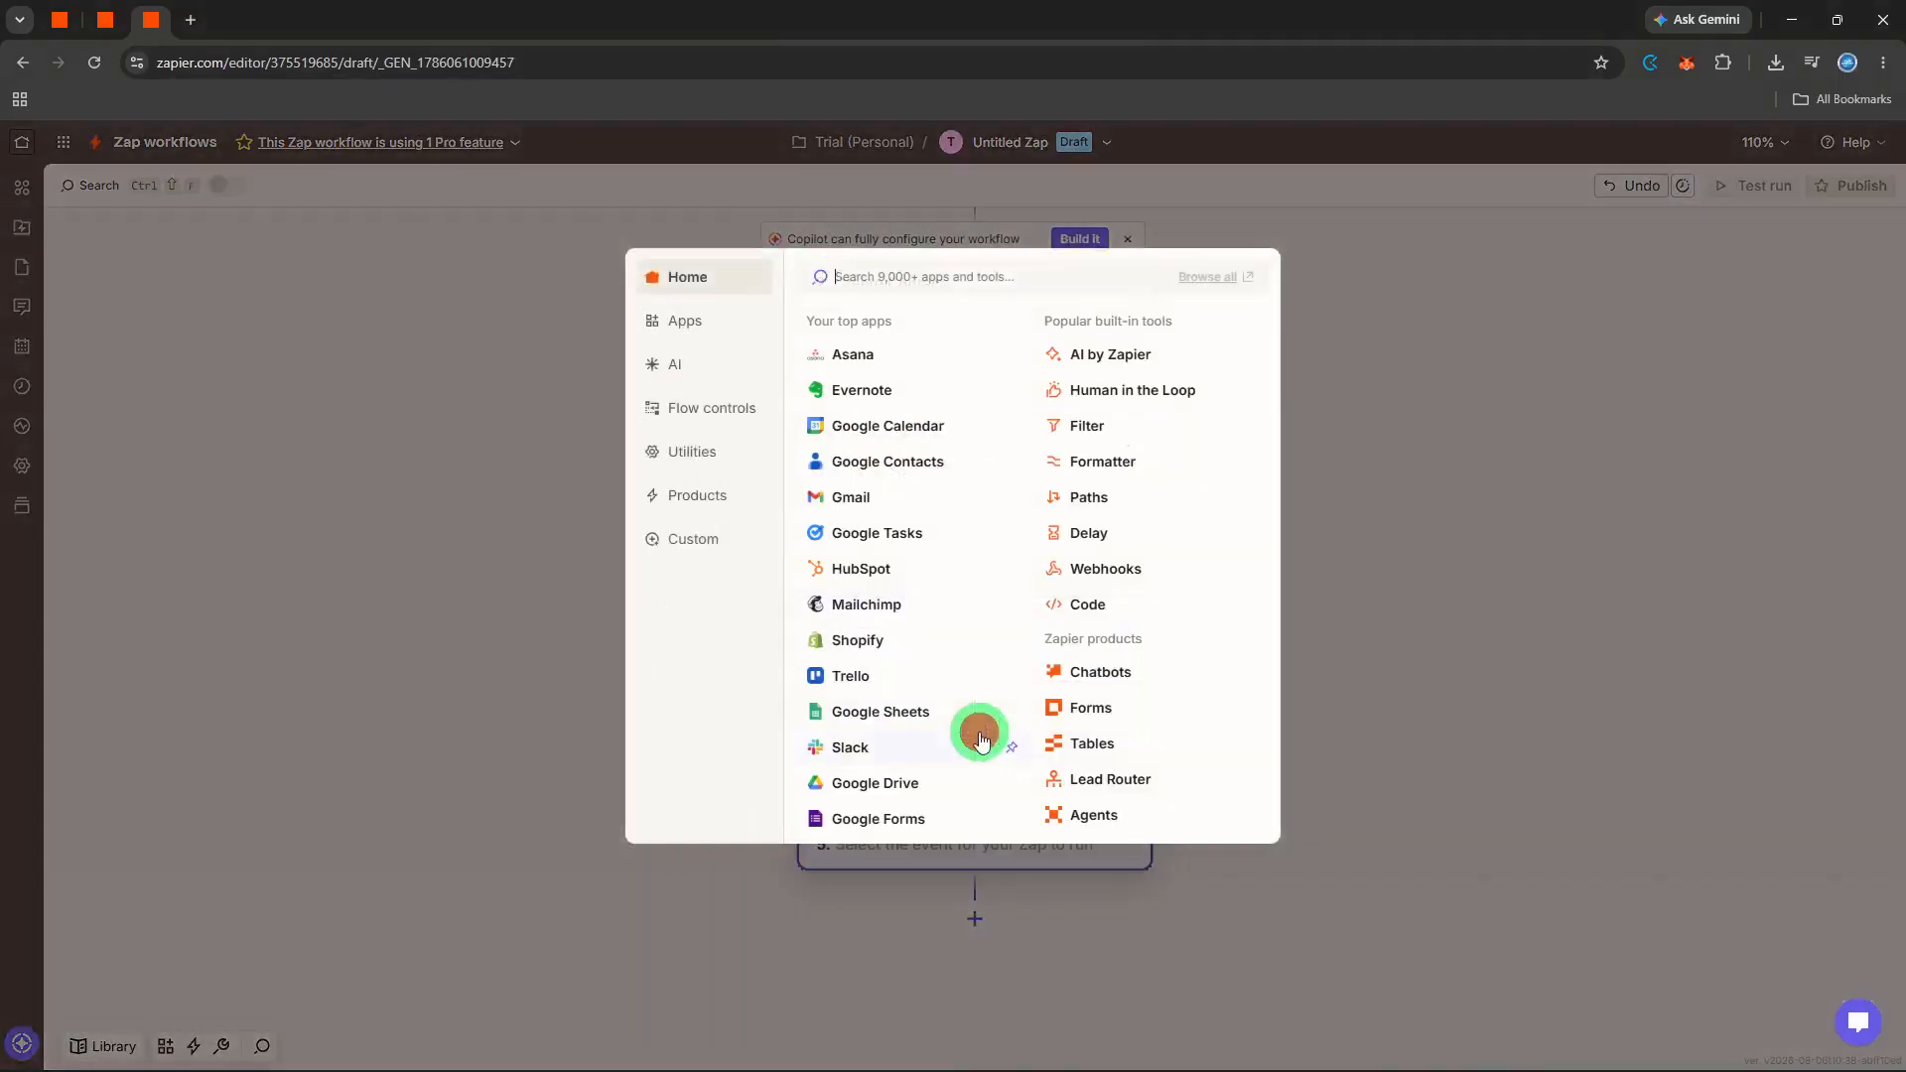
pyautogui.write('click')
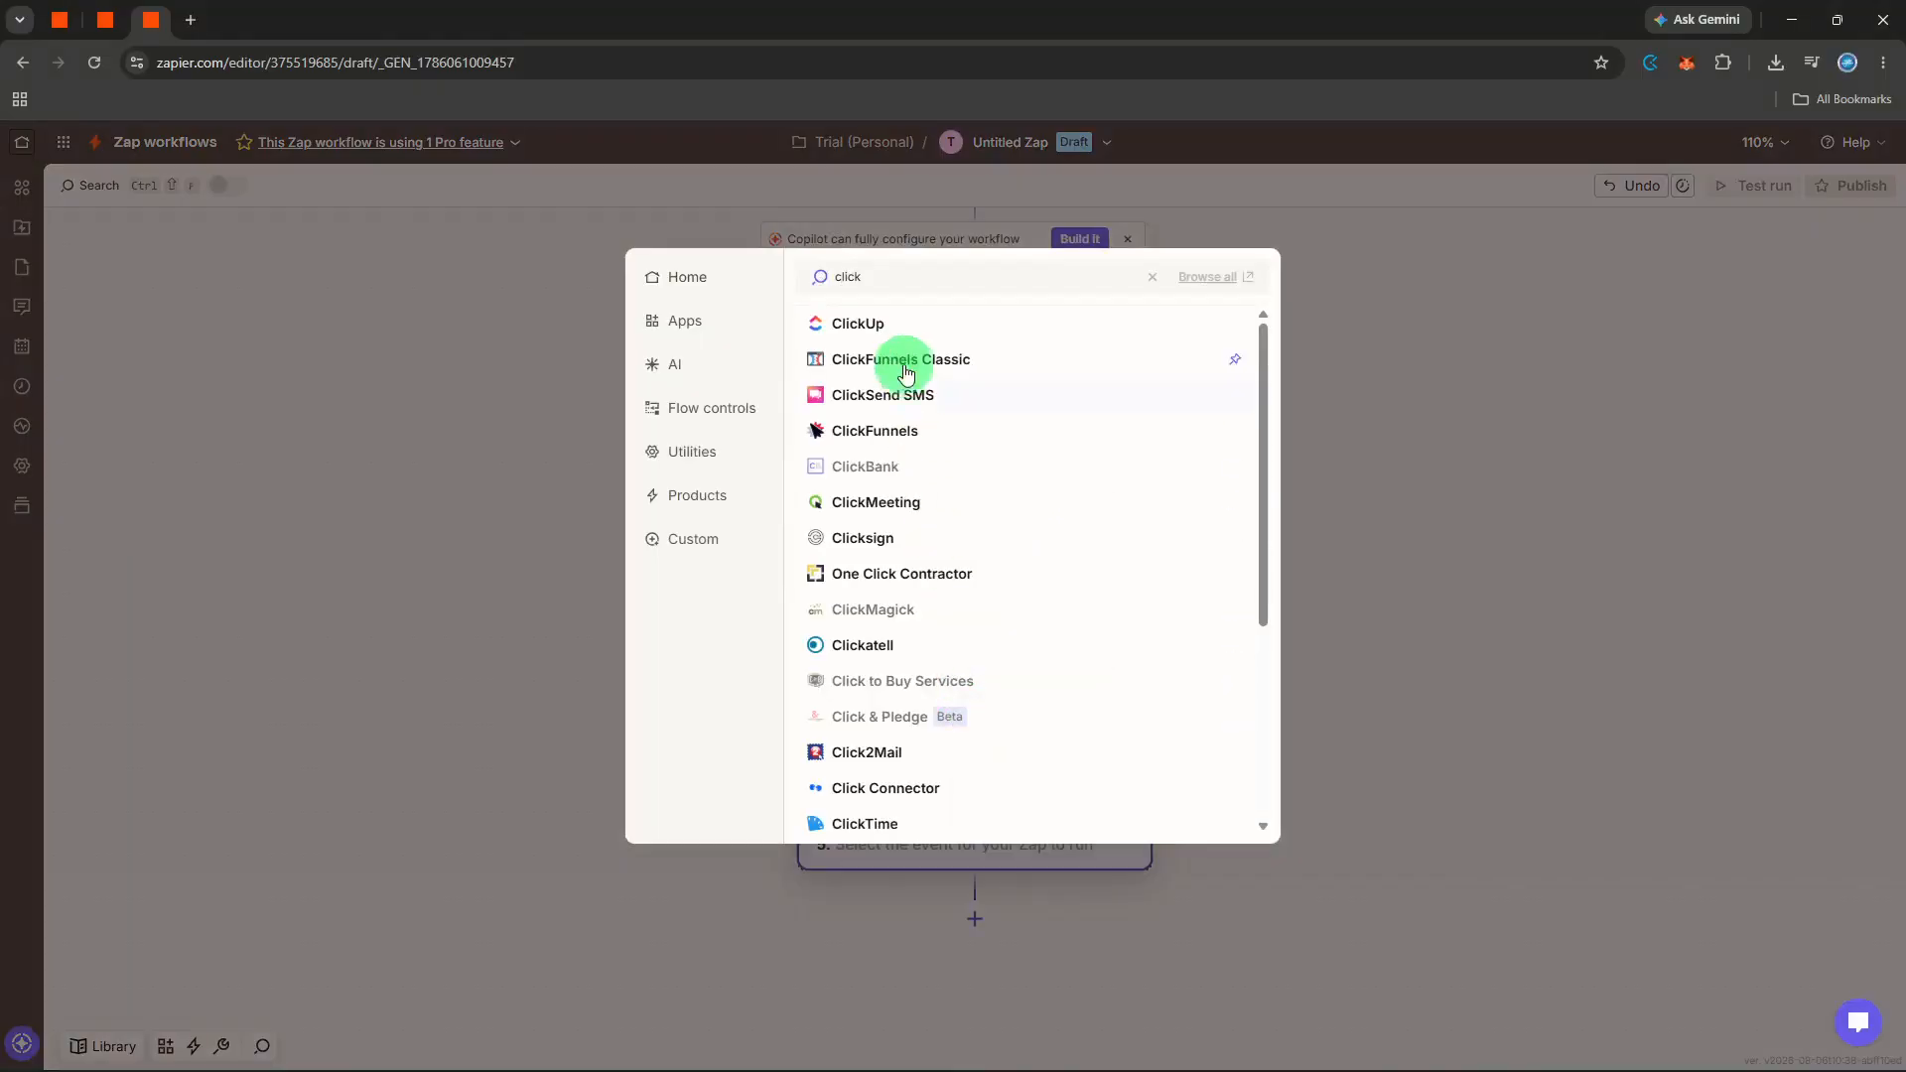
pyautogui.click(910, 333)
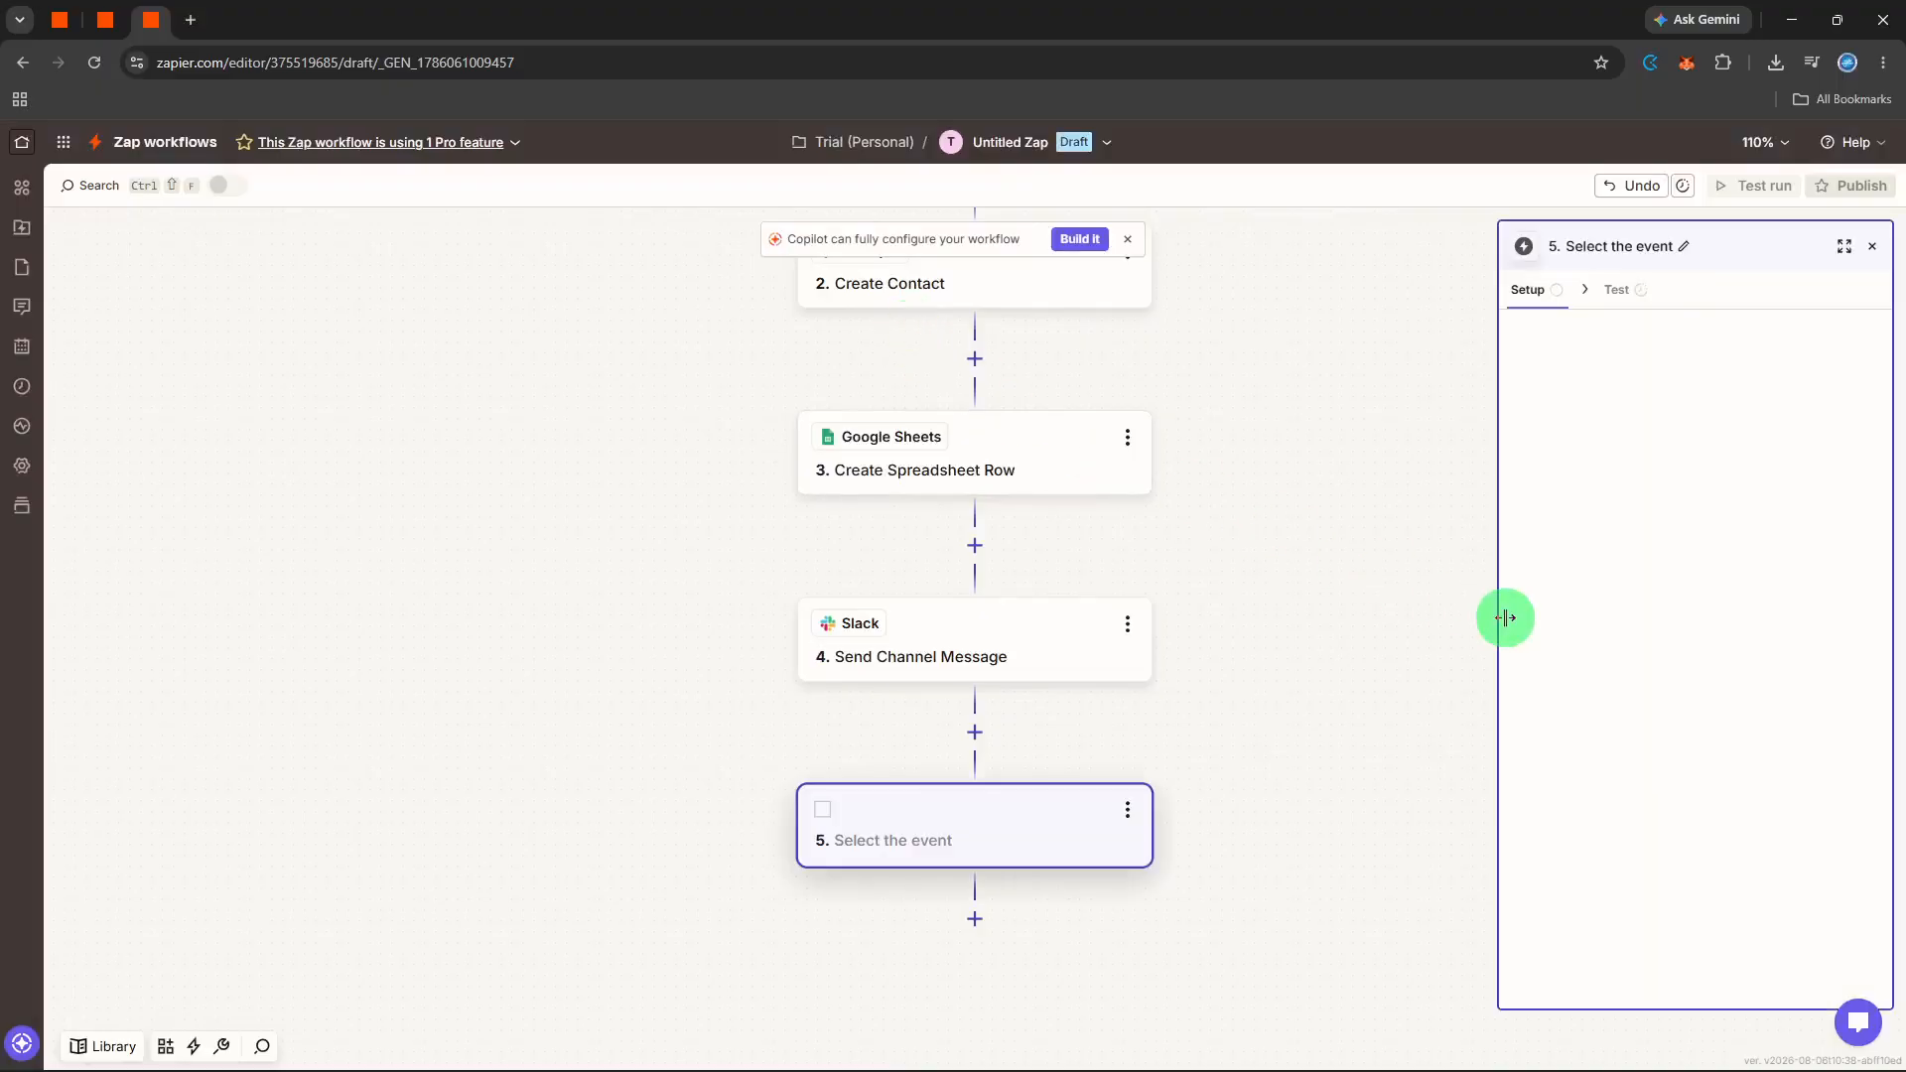
pyautogui.click(1628, 449)
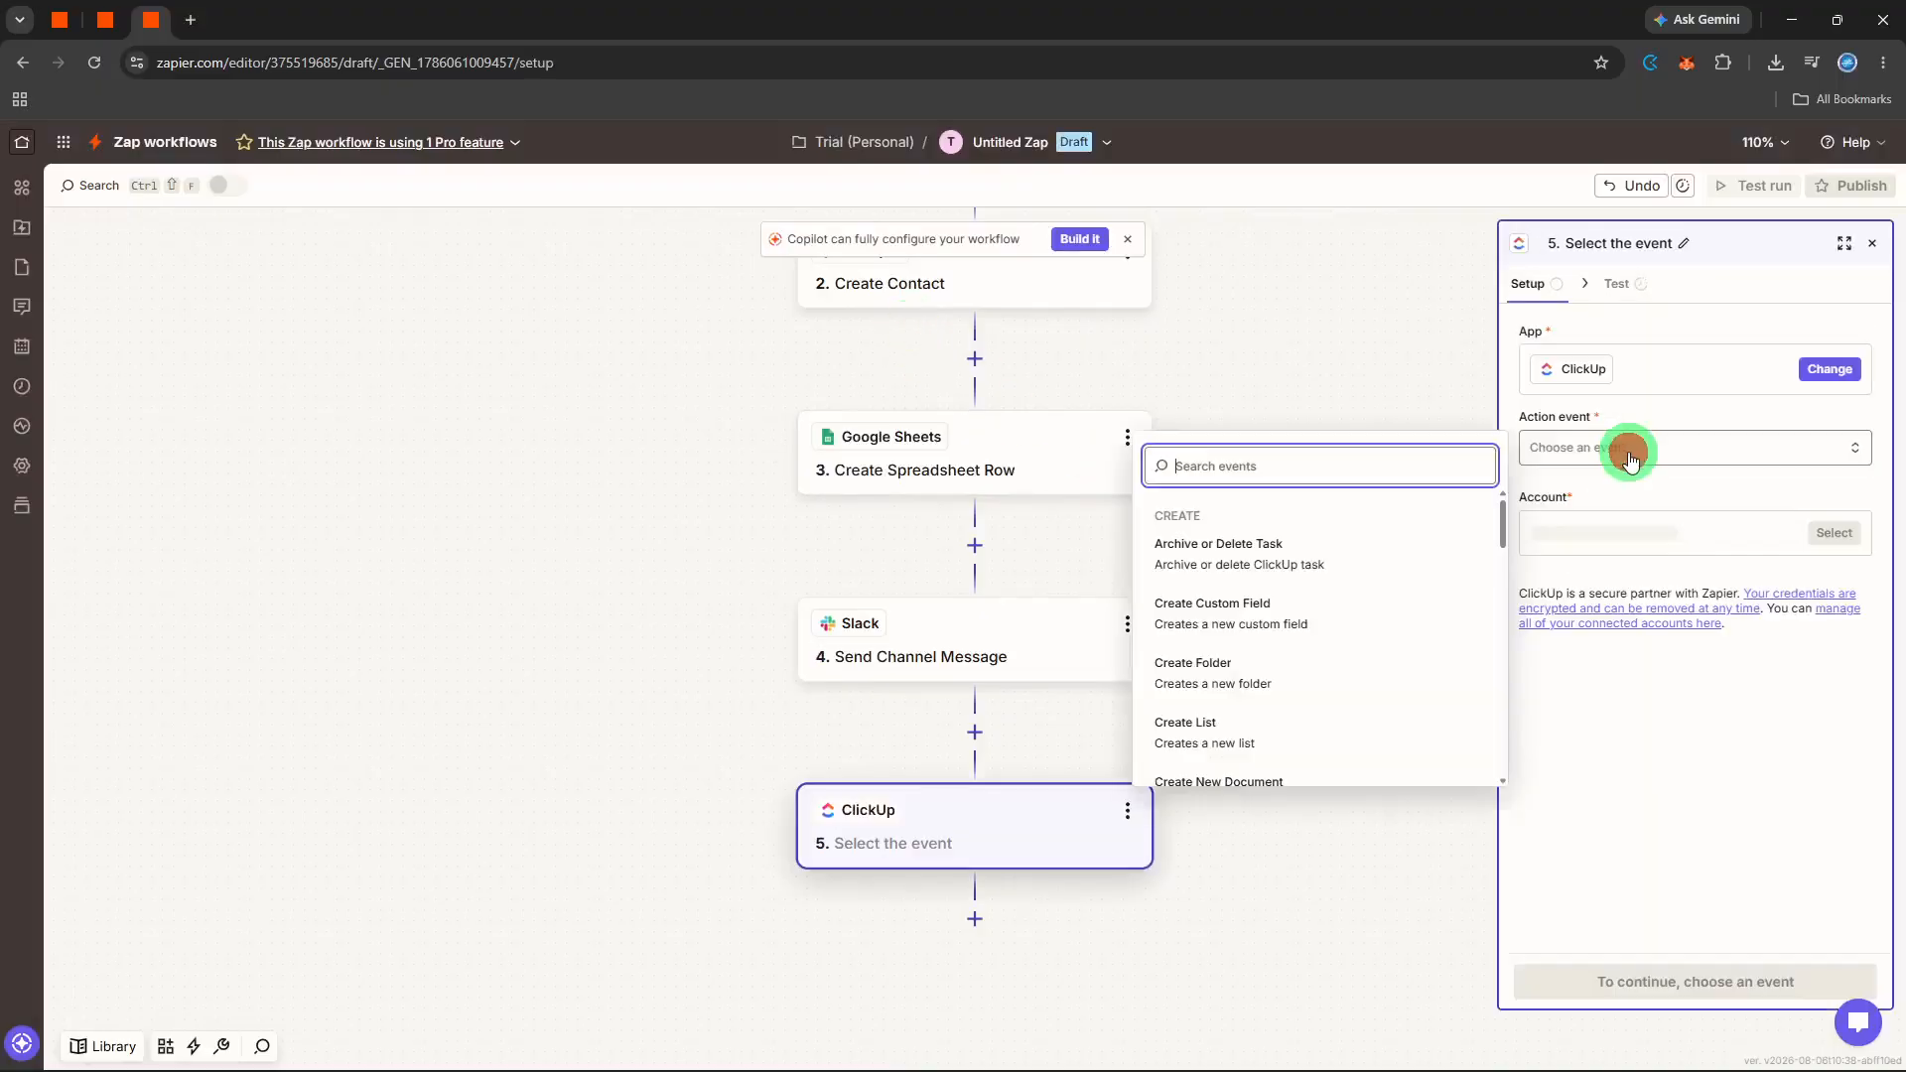
pyautogui.write('c')
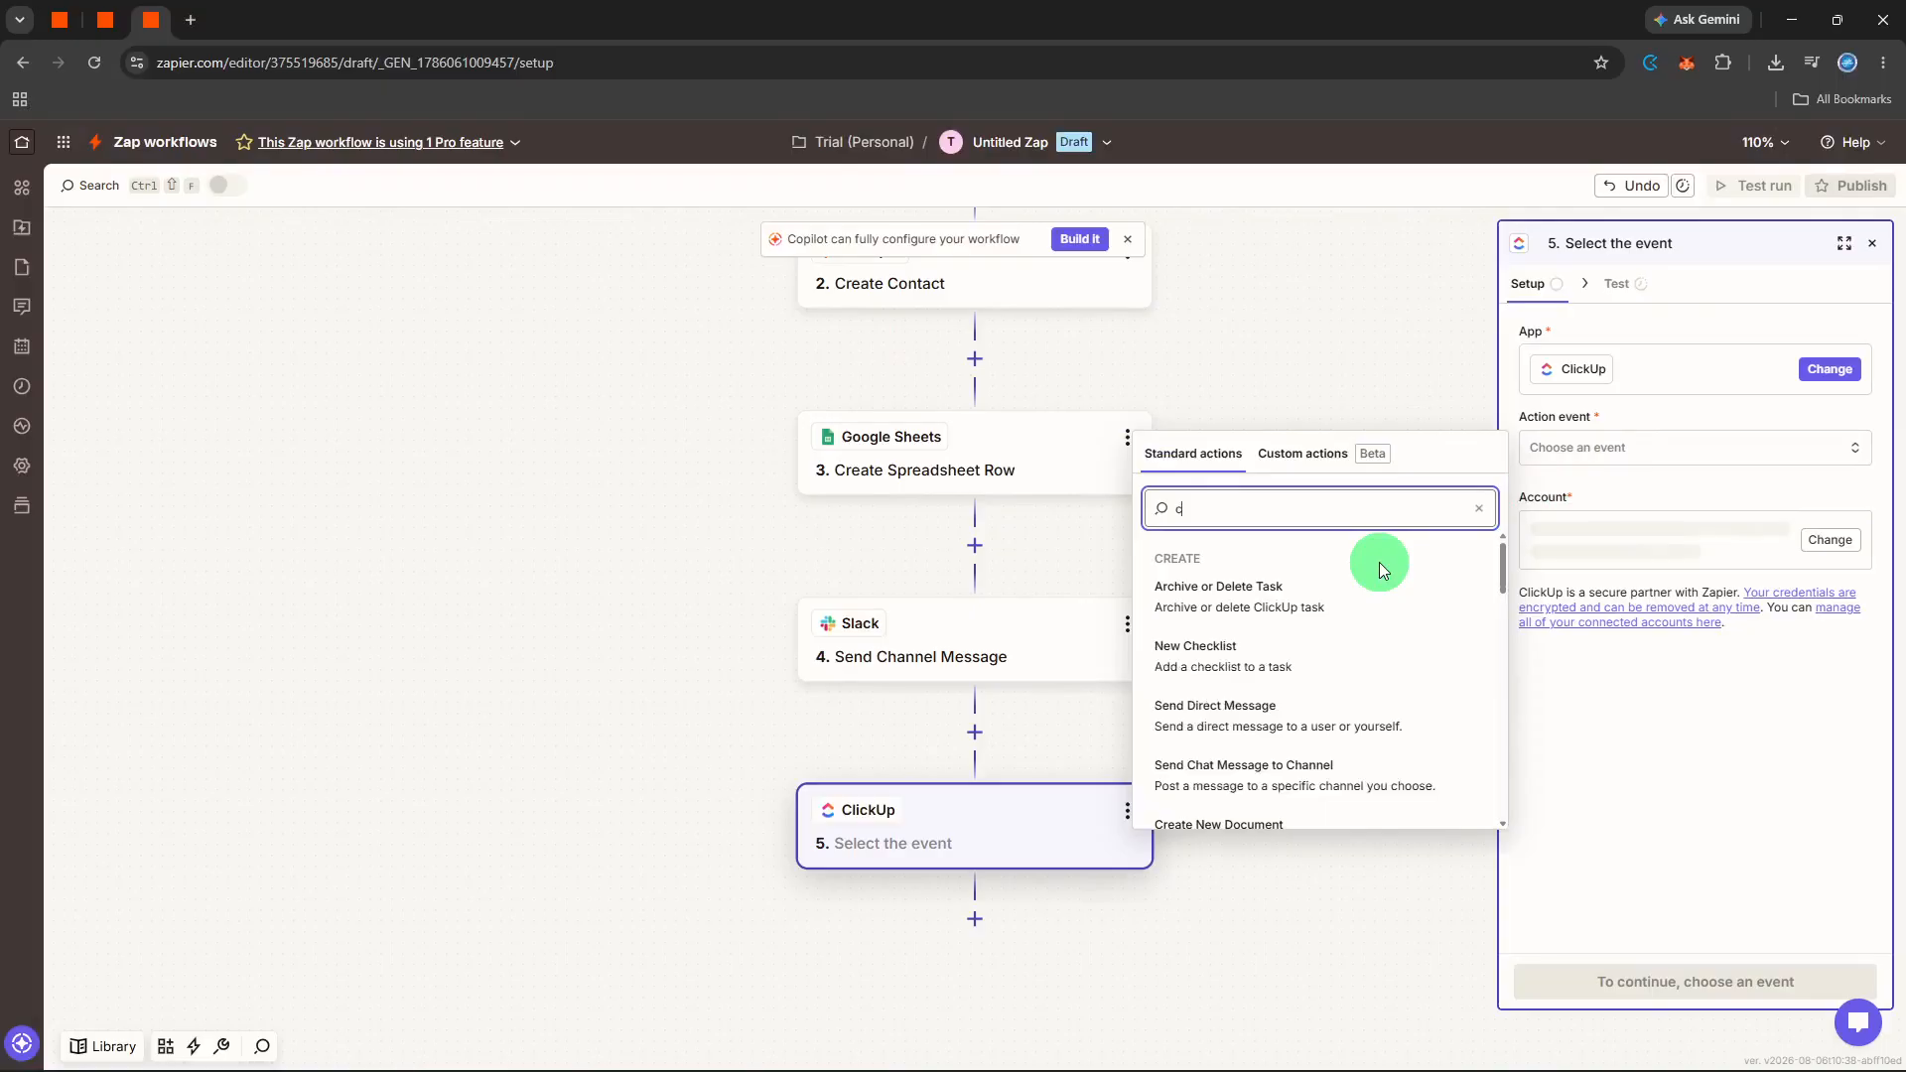
pyautogui.write('rea')
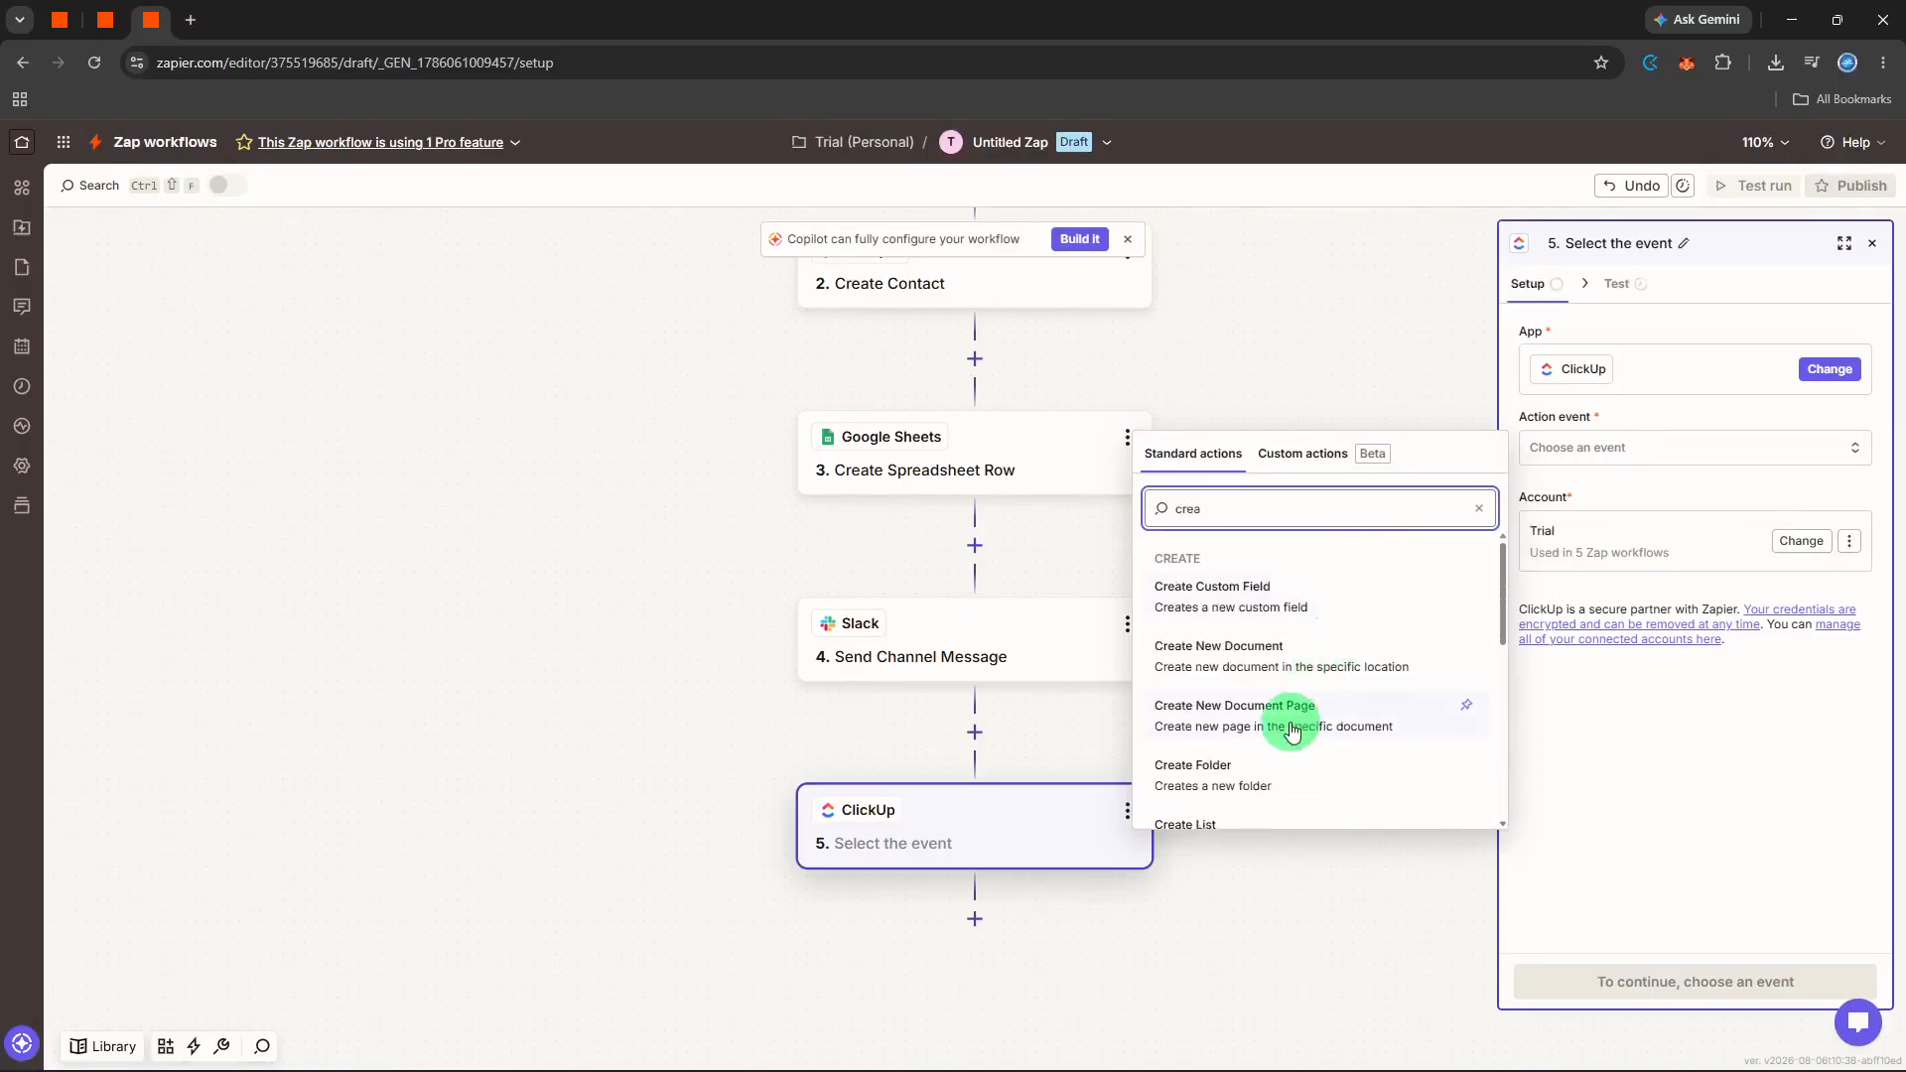
pyautogui.scroll(-2, 1292, 731)
pyautogui.click(1284, 762)
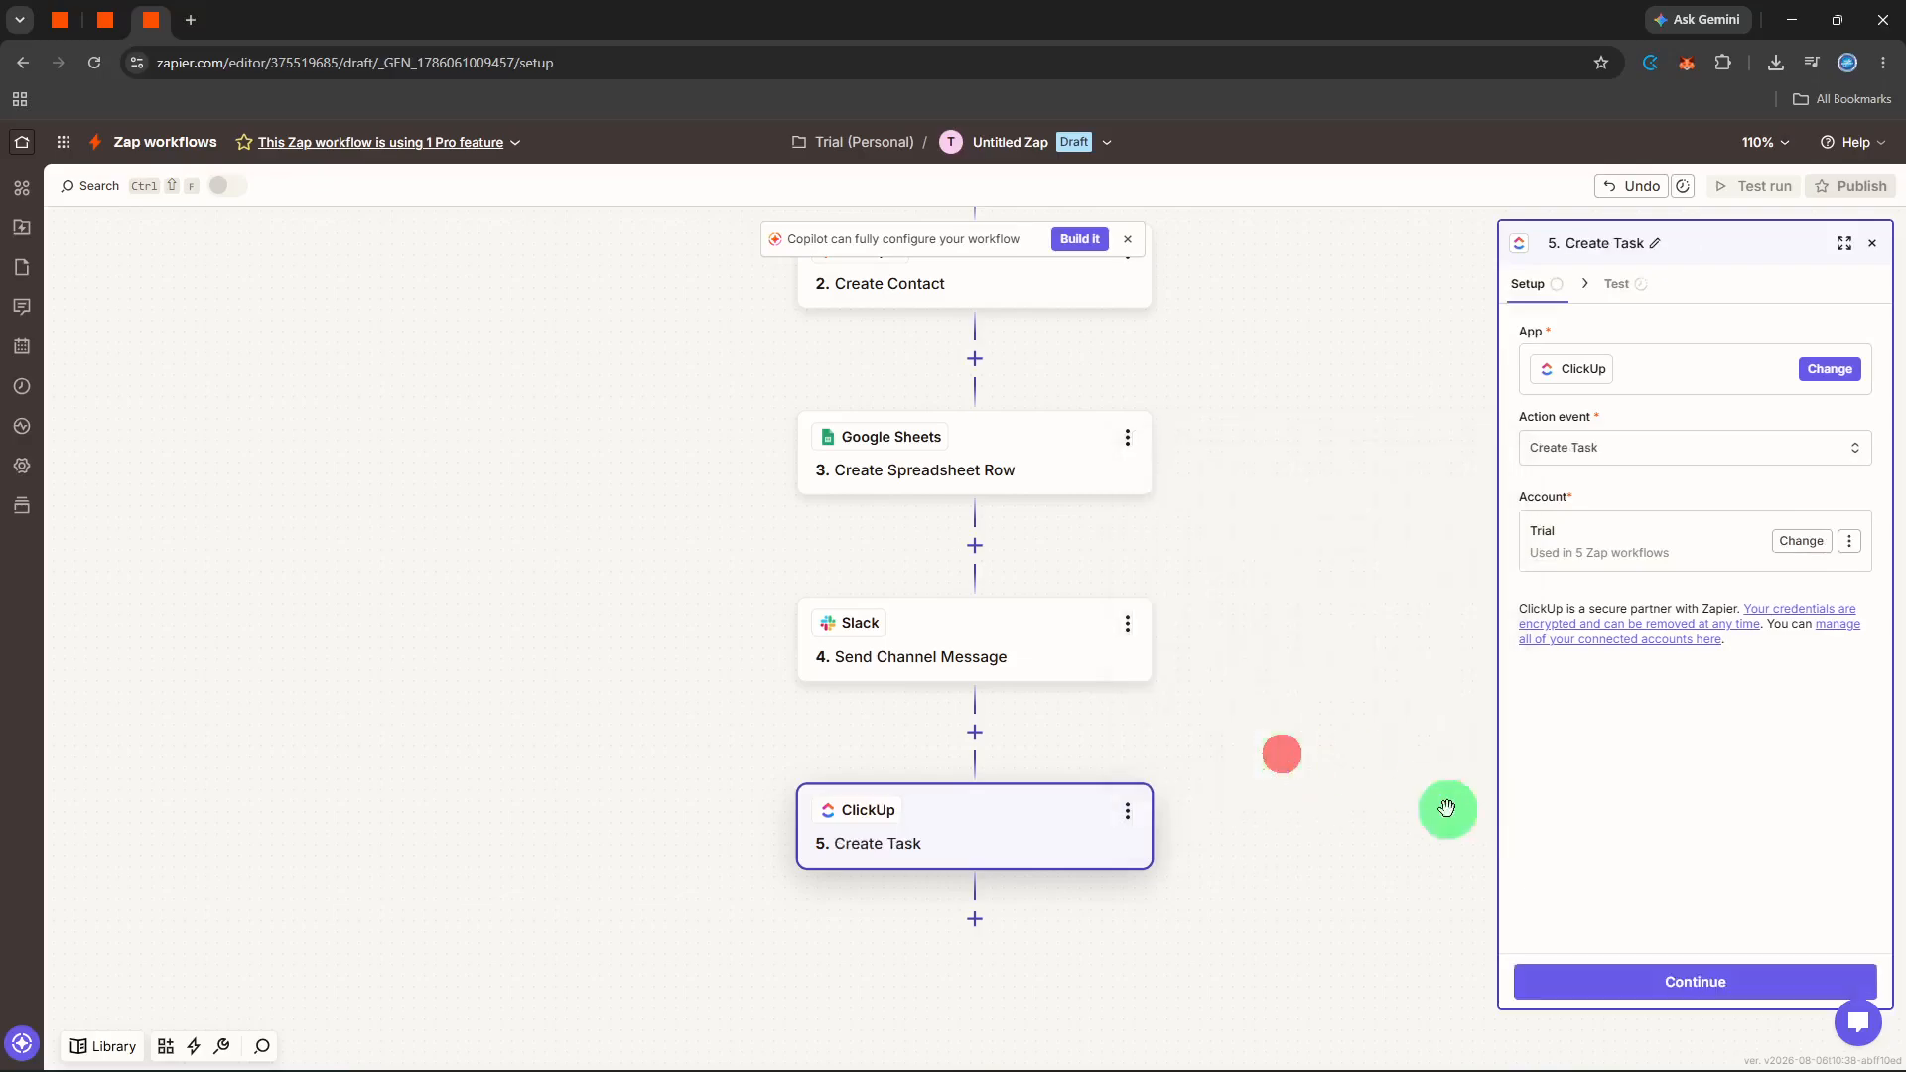
pyautogui.click(1597, 970)
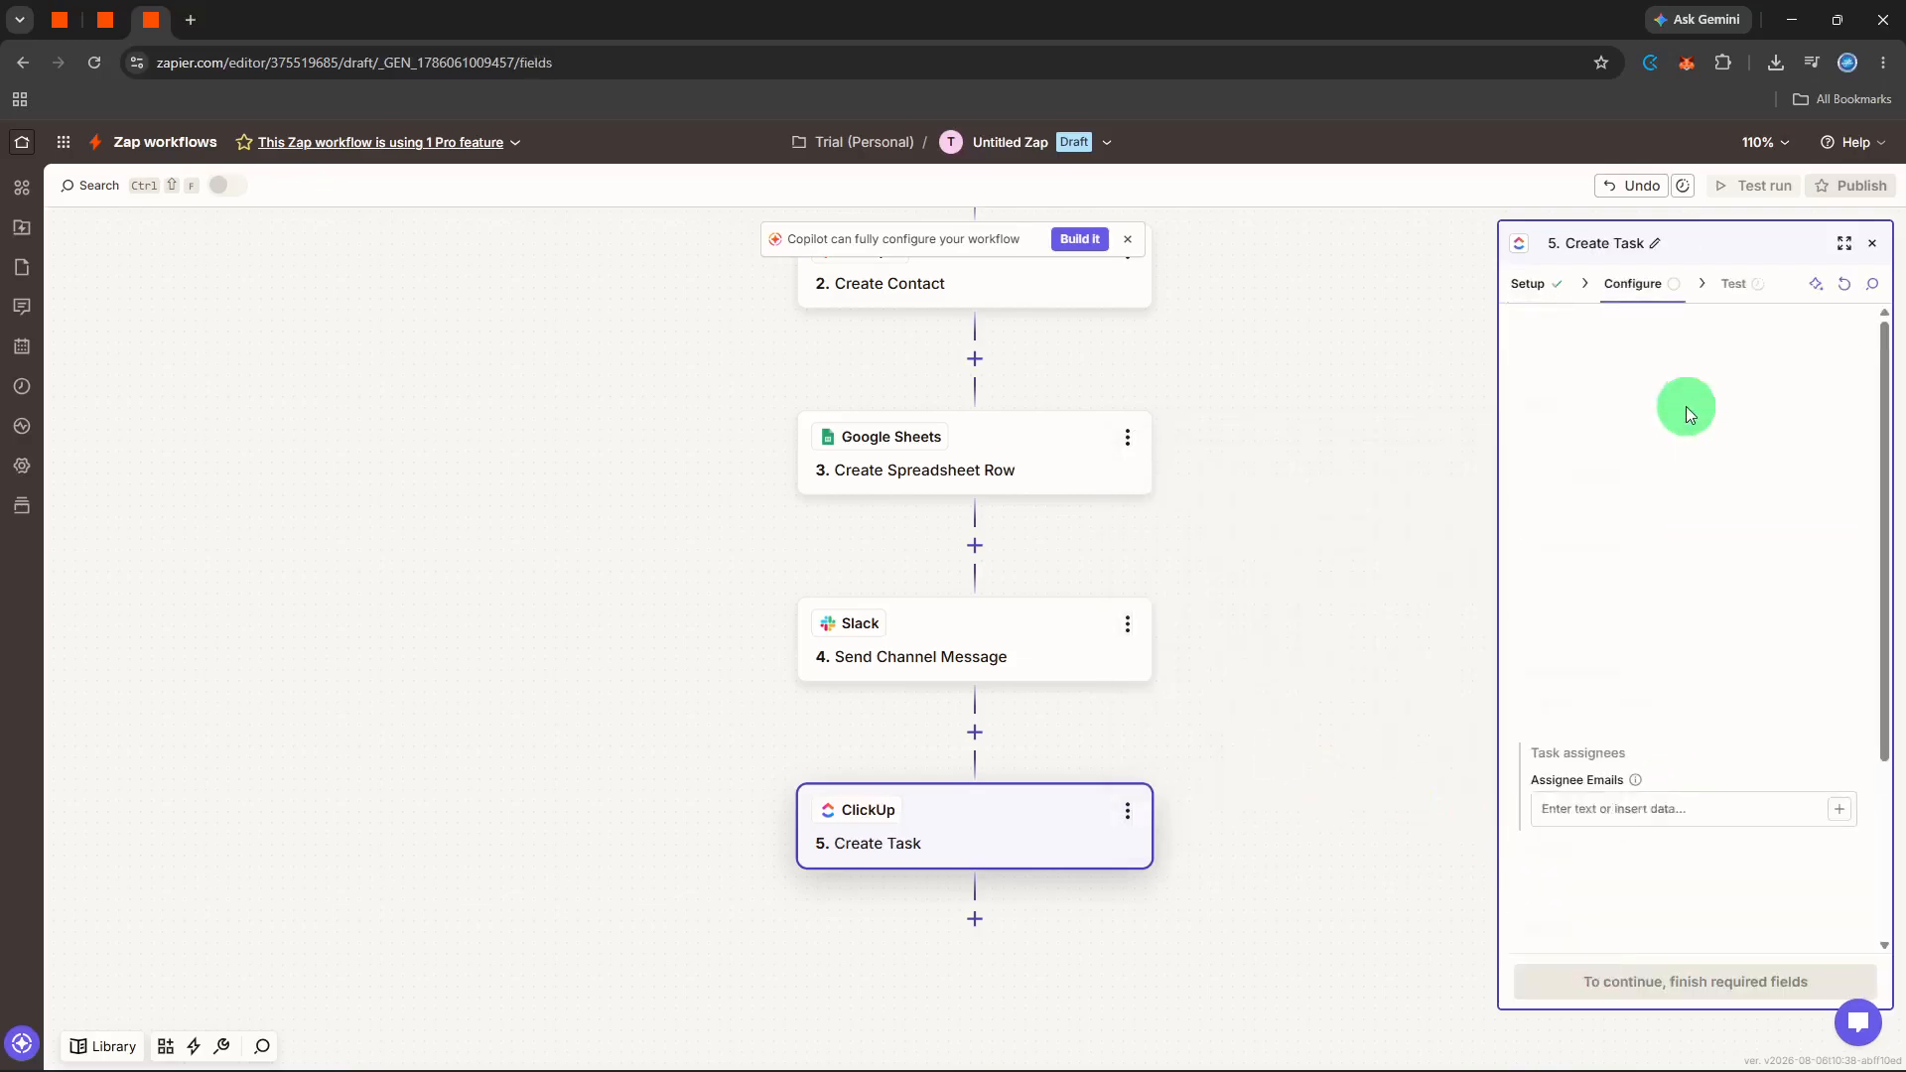
# Configure the ClickUp task with the Marketing Workspace, the Client Process space and the name "New task", and continue to its test stage.
pyautogui.click(1667, 361)
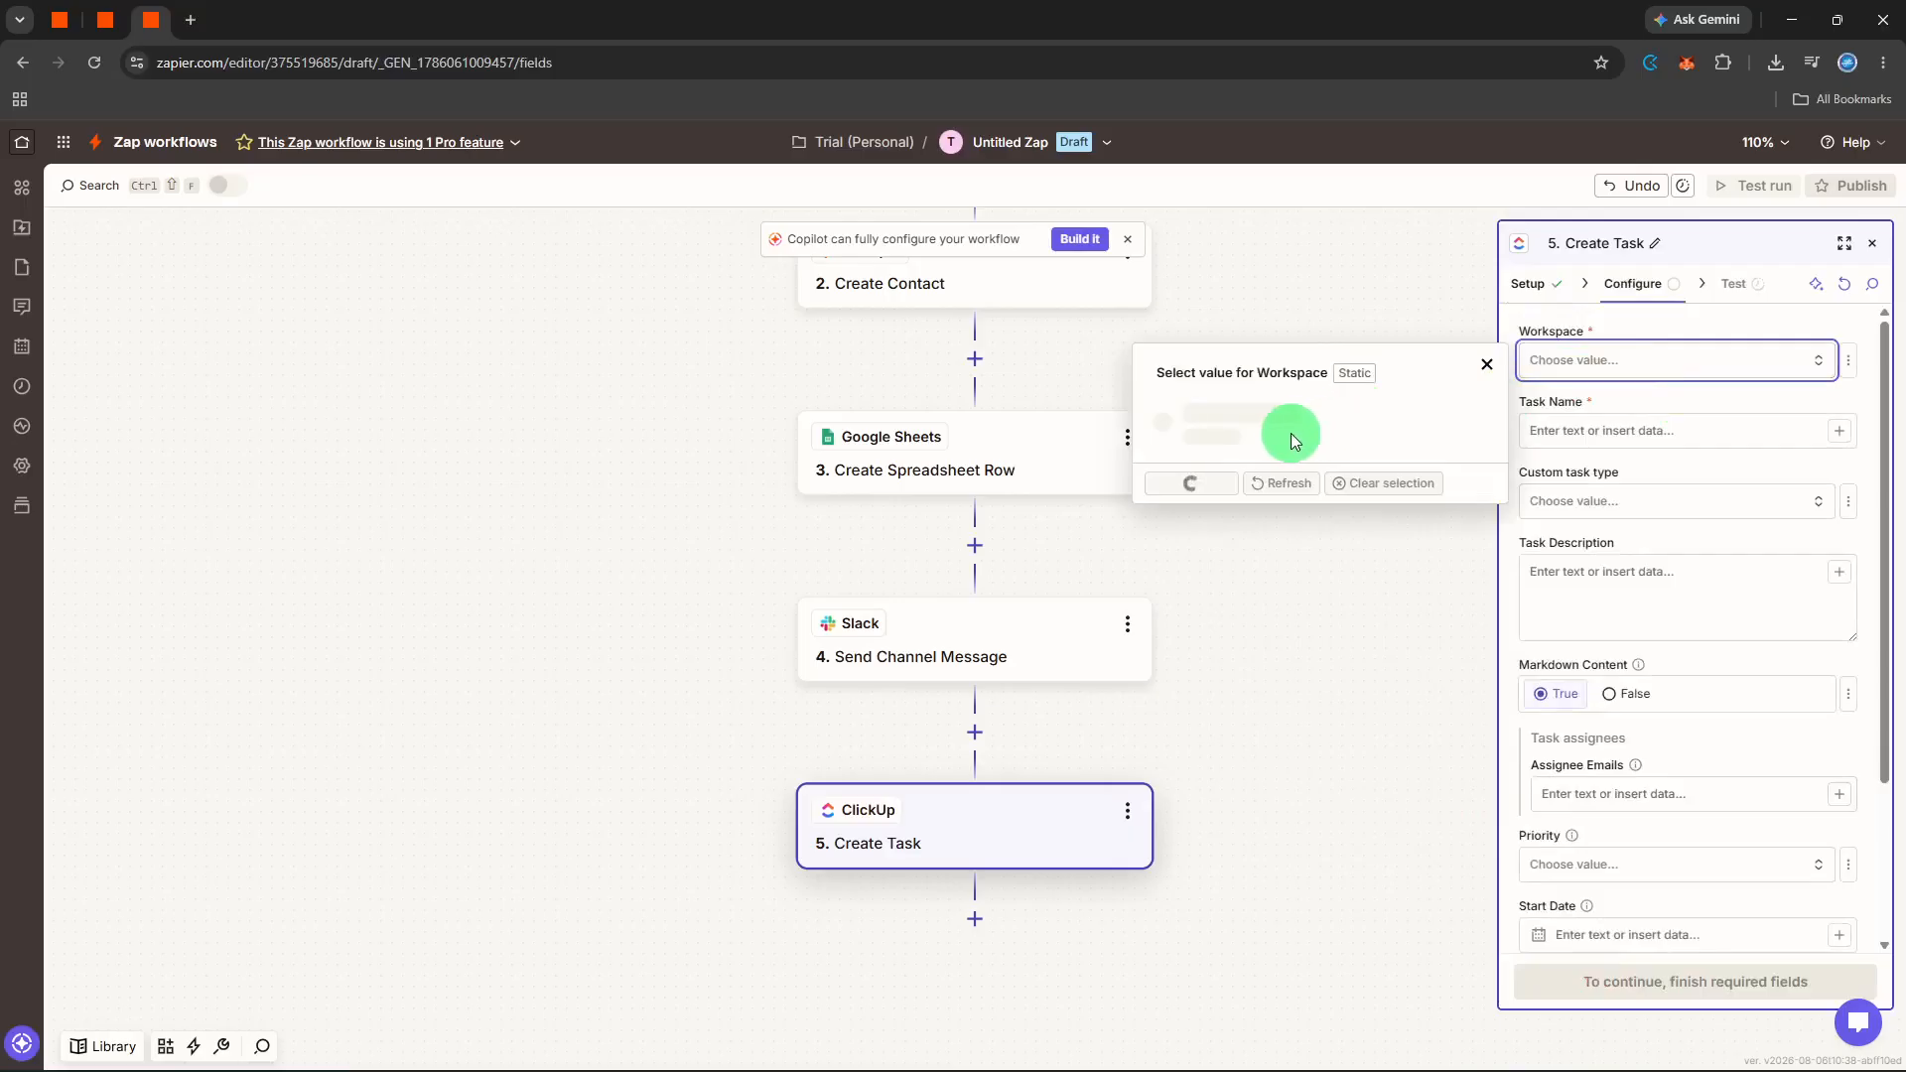
pyautogui.click(1263, 457)
pyautogui.click(1633, 433)
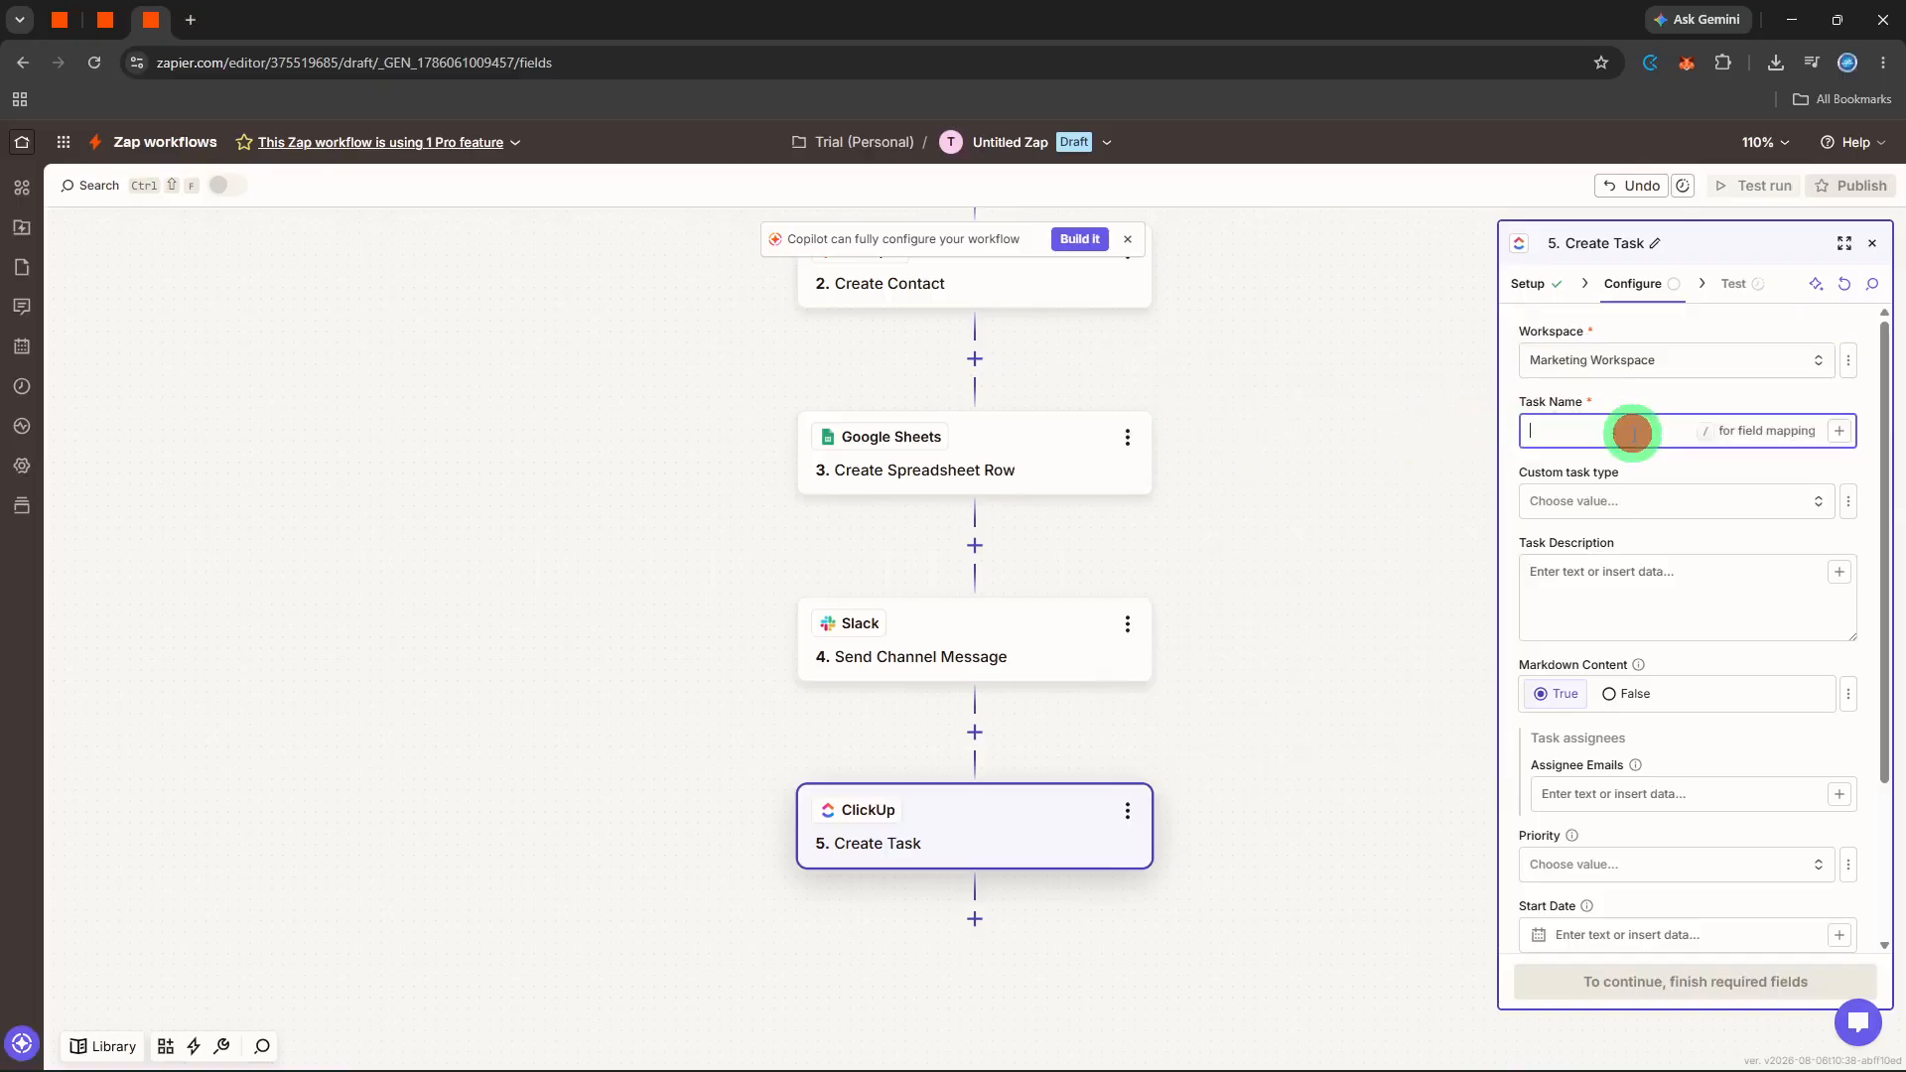
pyautogui.write('New task')
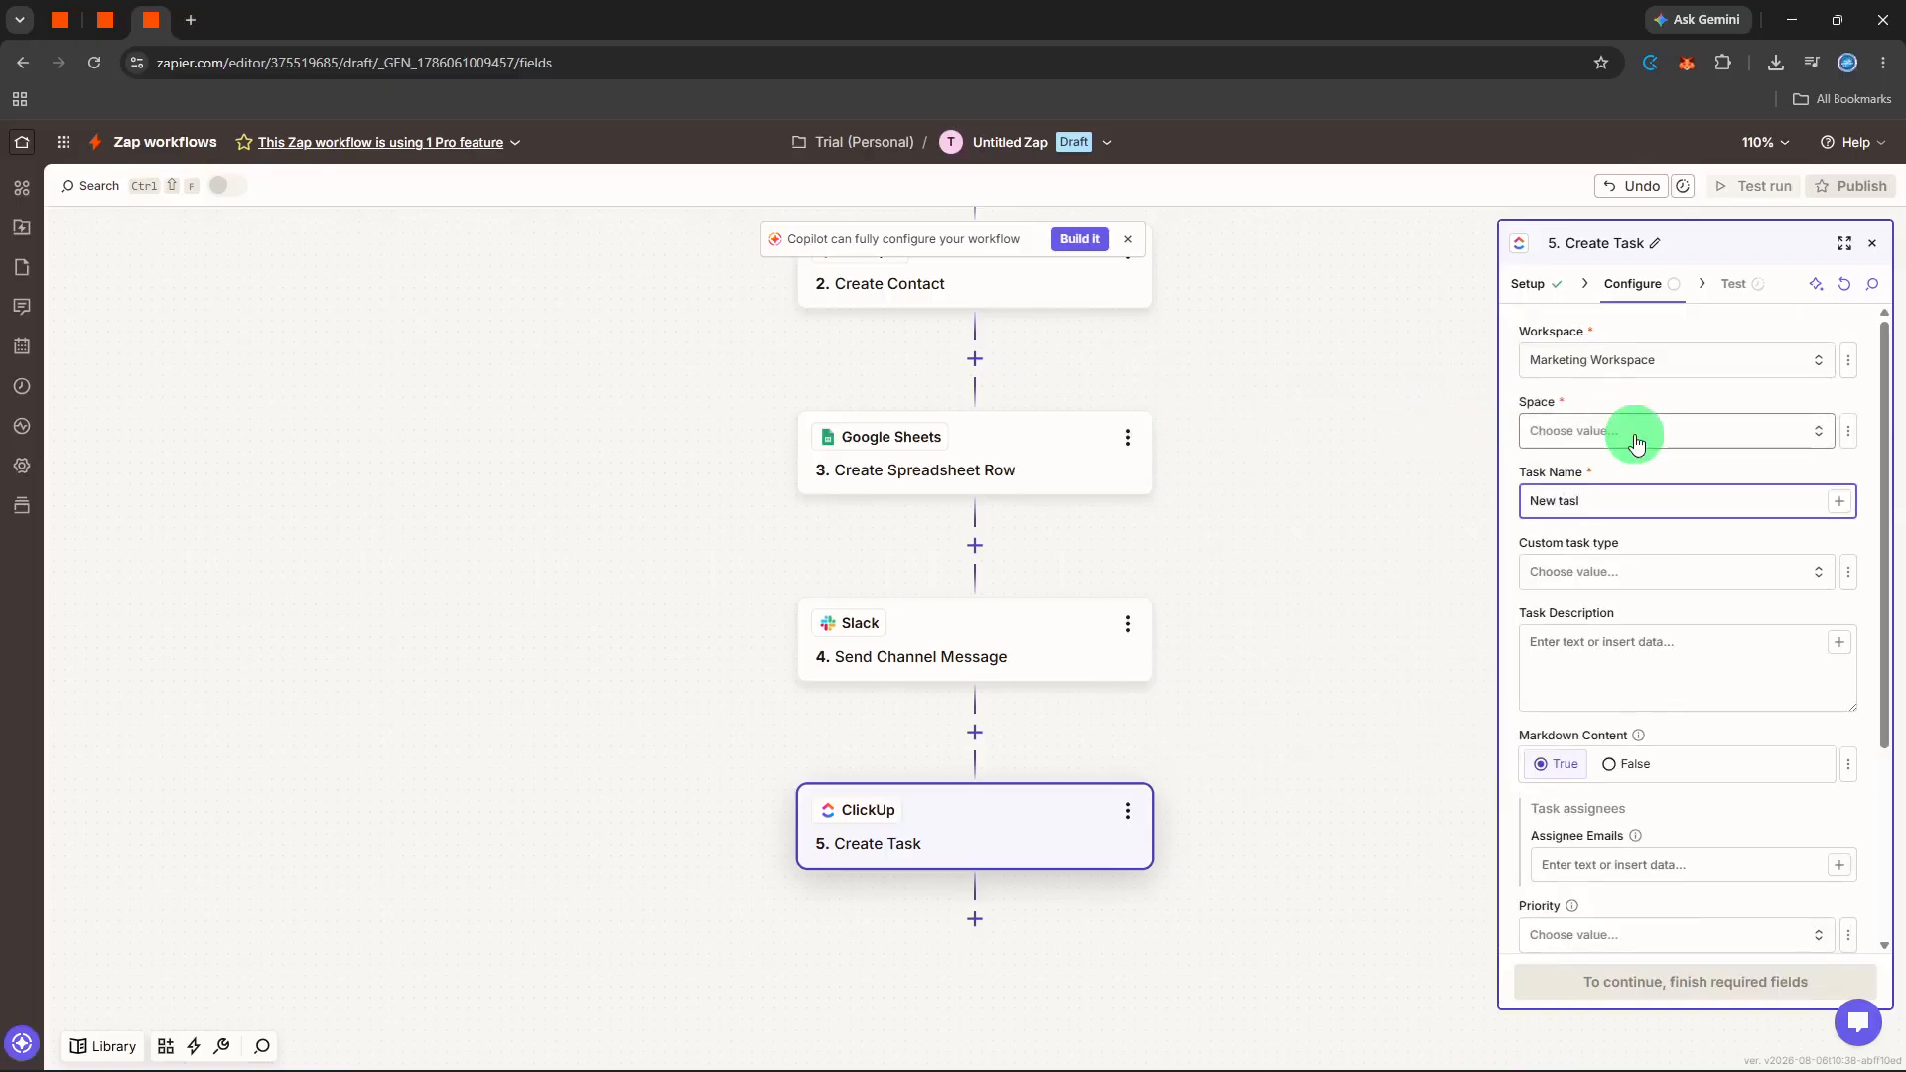
pyautogui.click(1636, 442)
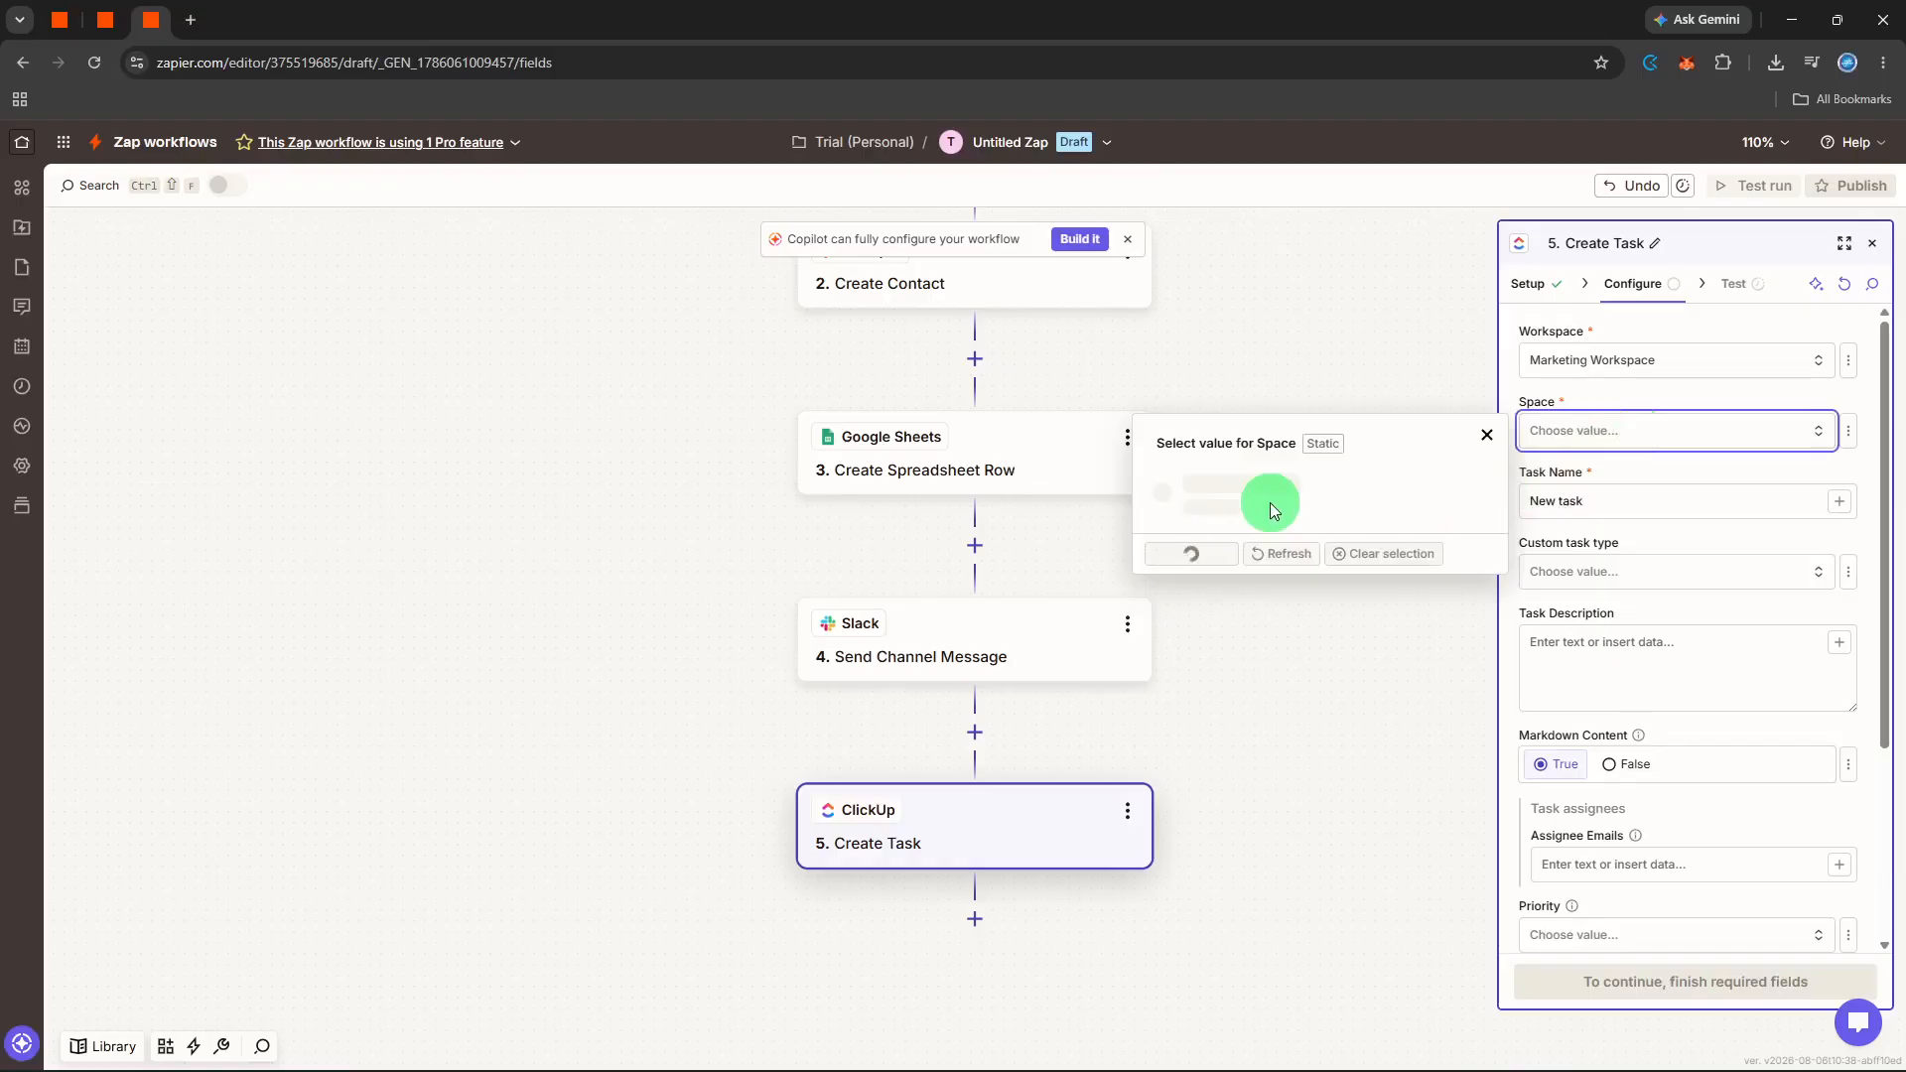
pyautogui.click(1245, 529)
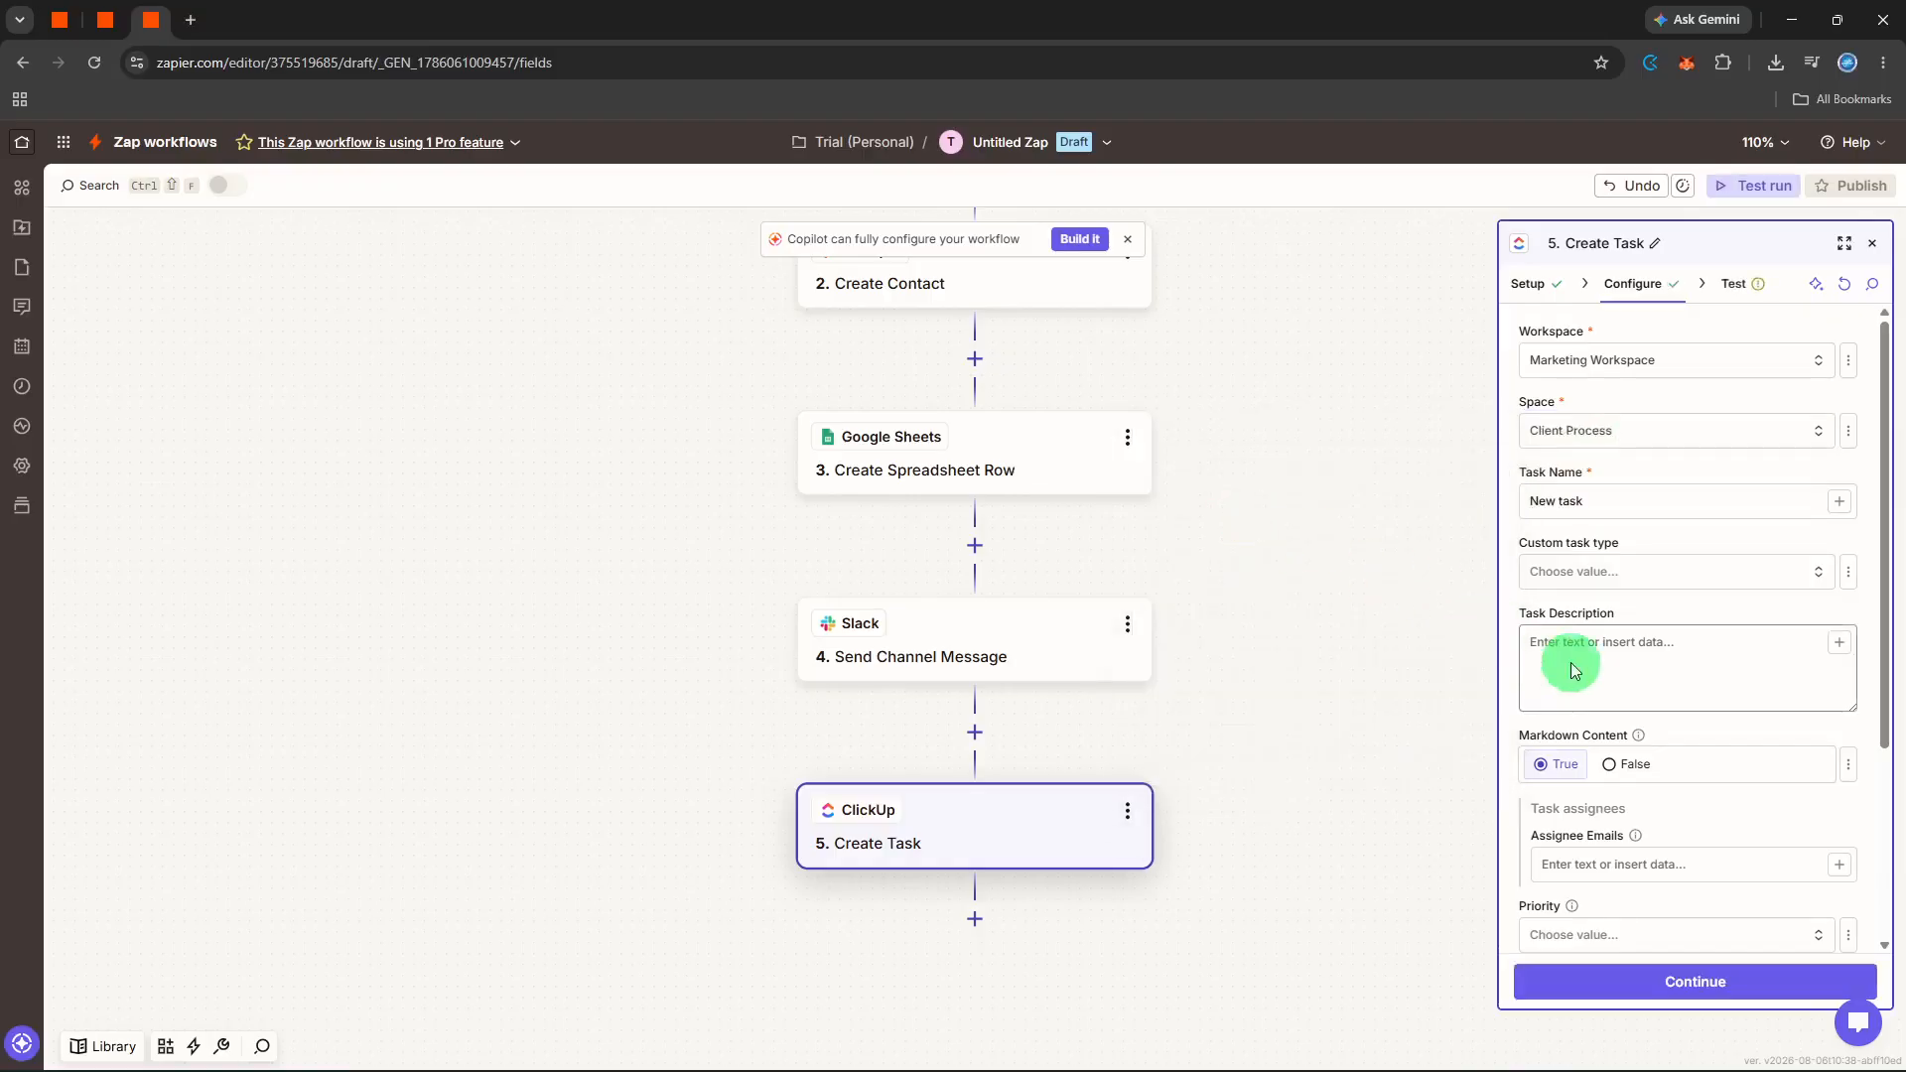
pyautogui.click(1694, 983)
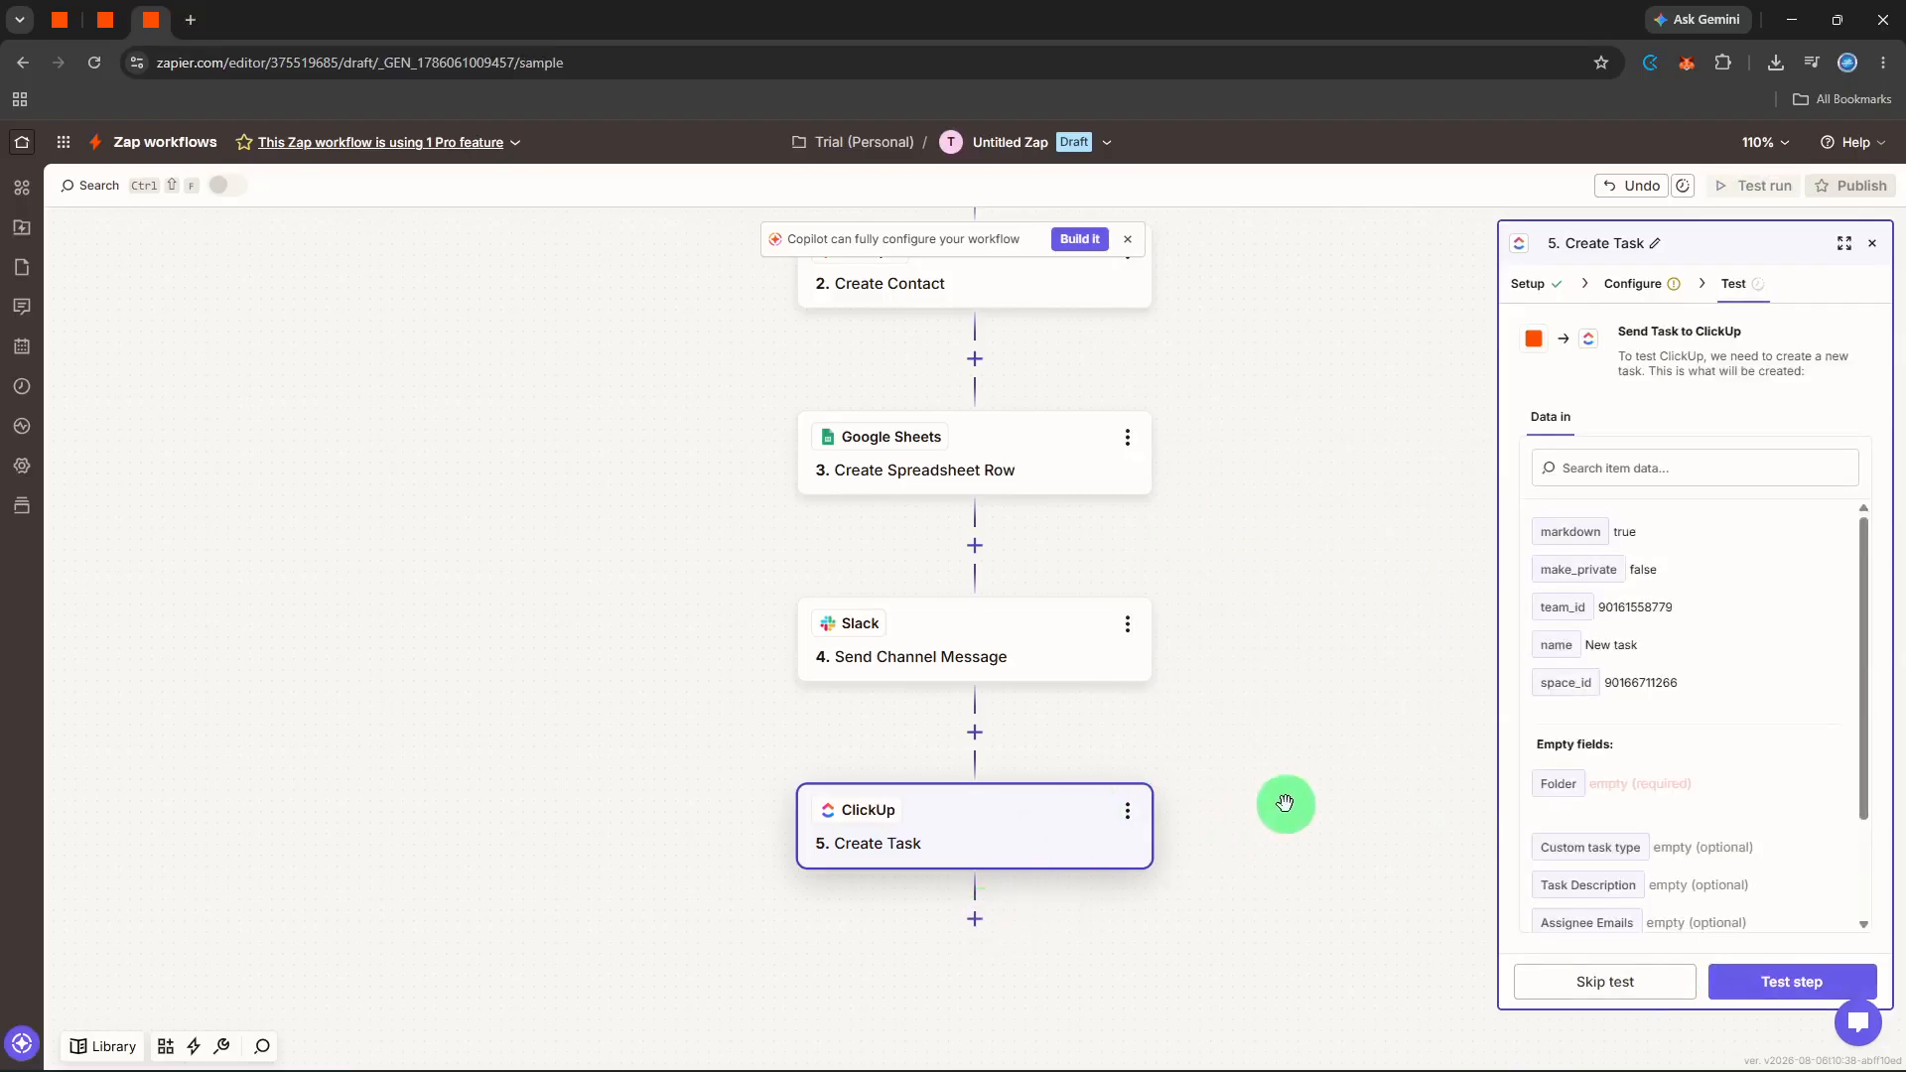
# Close the ClickUp step's settings and rename the Zap as "client onboarding".
pyautogui.scroll(3, 1285, 804)
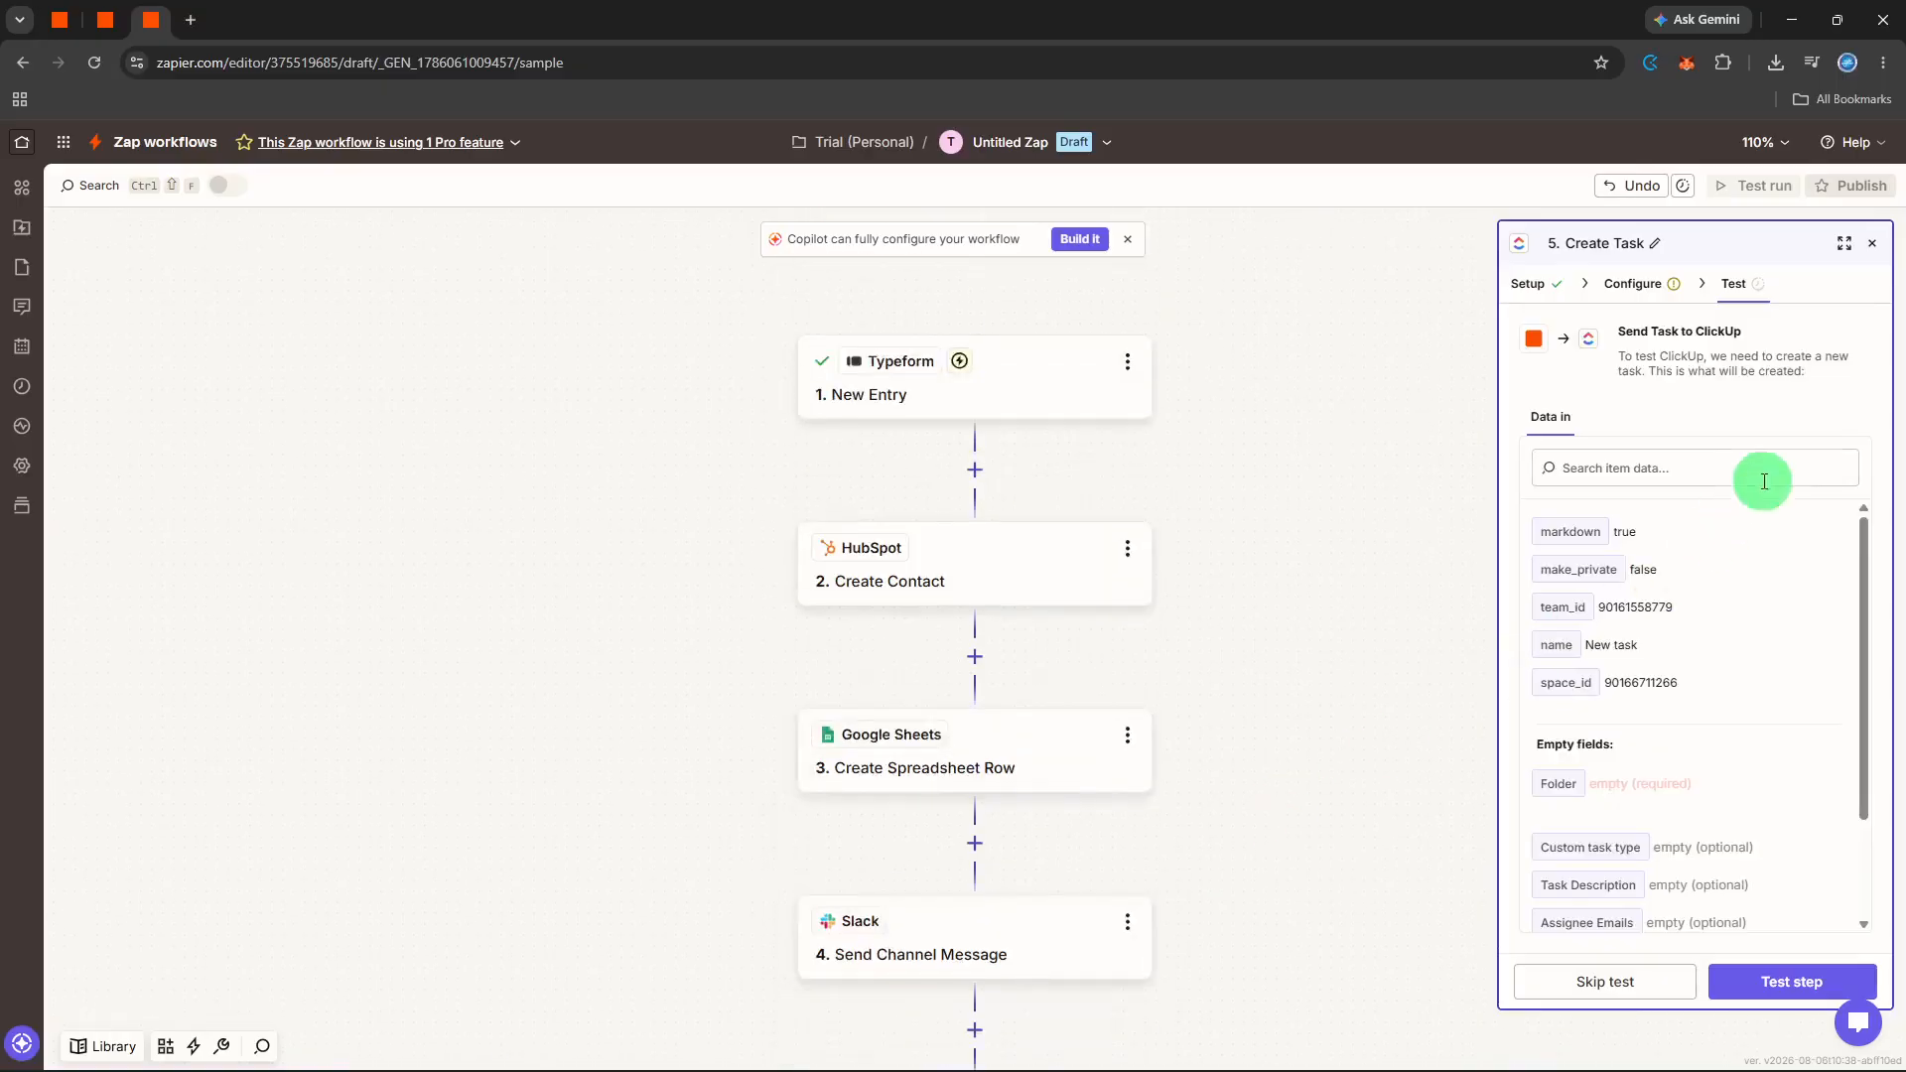
pyautogui.click(1873, 244)
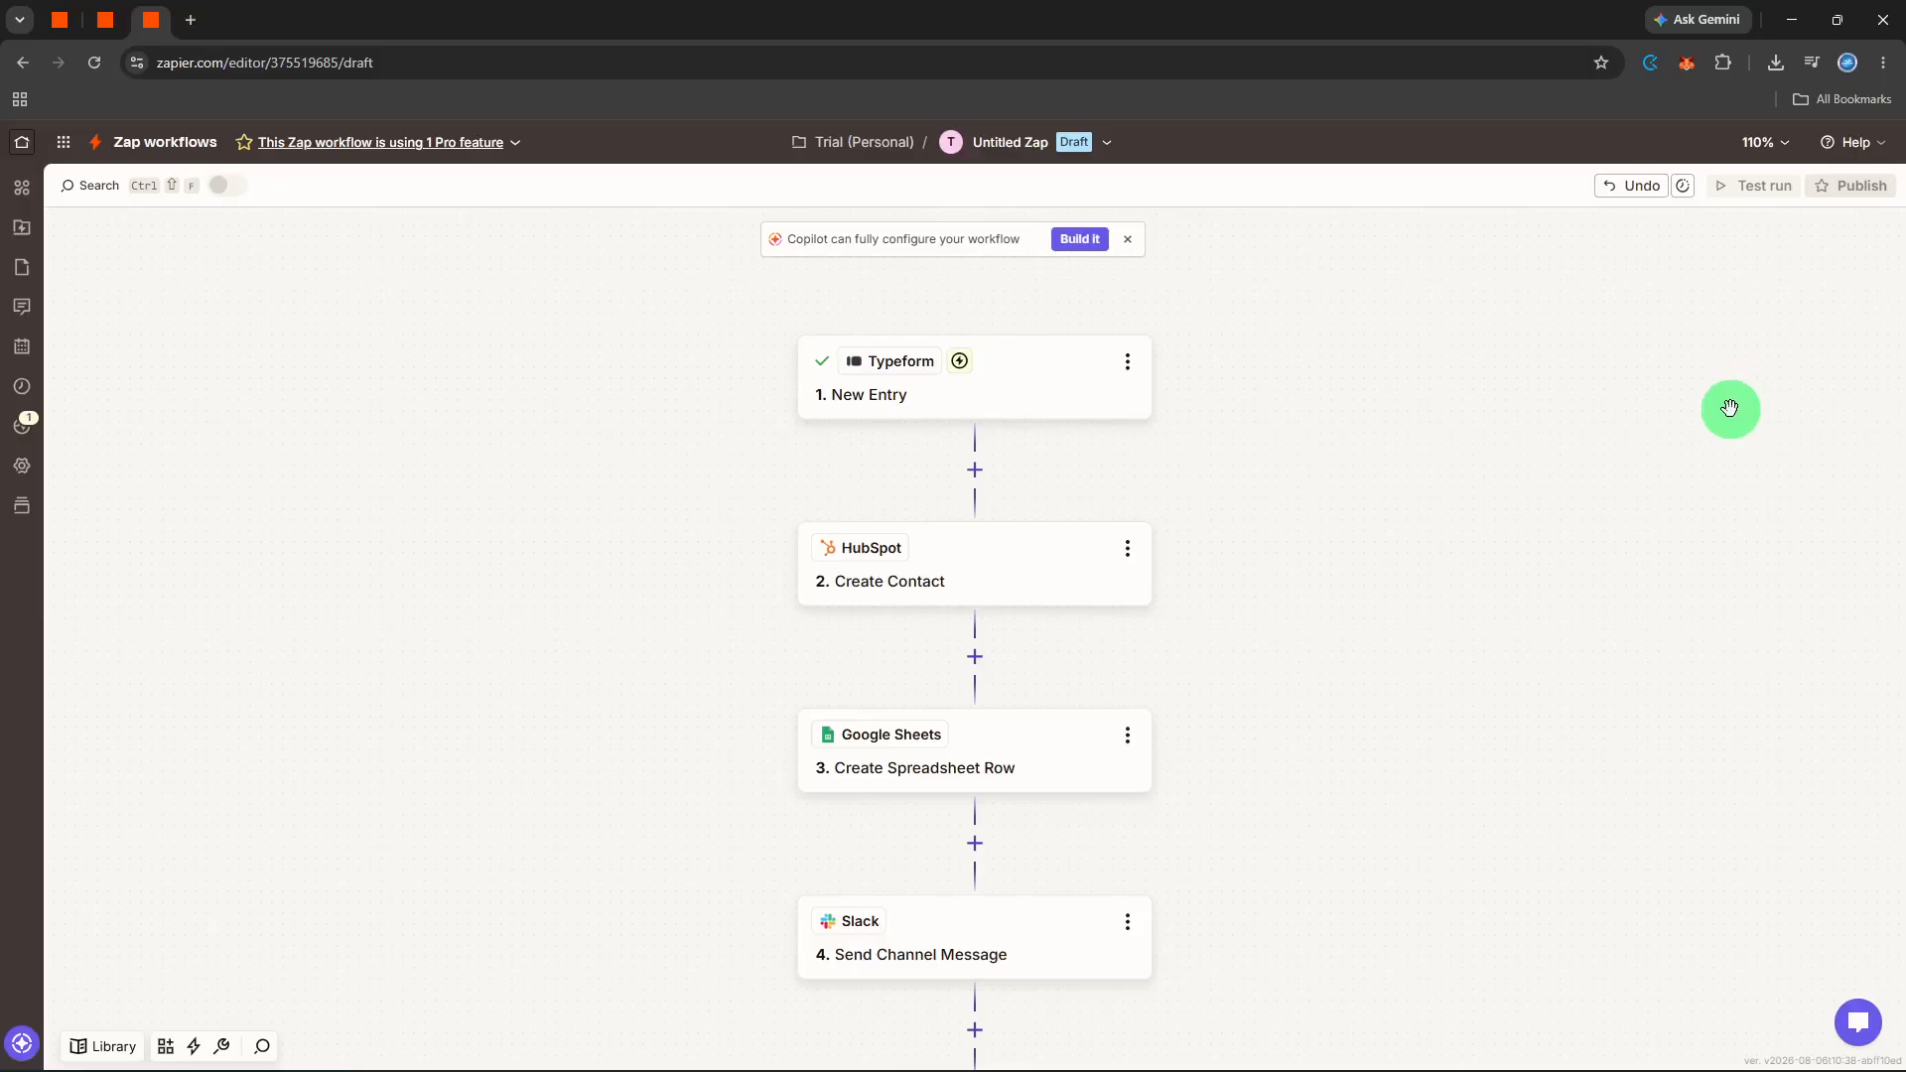
pyautogui.click(1027, 142)
pyautogui.click(987, 188)
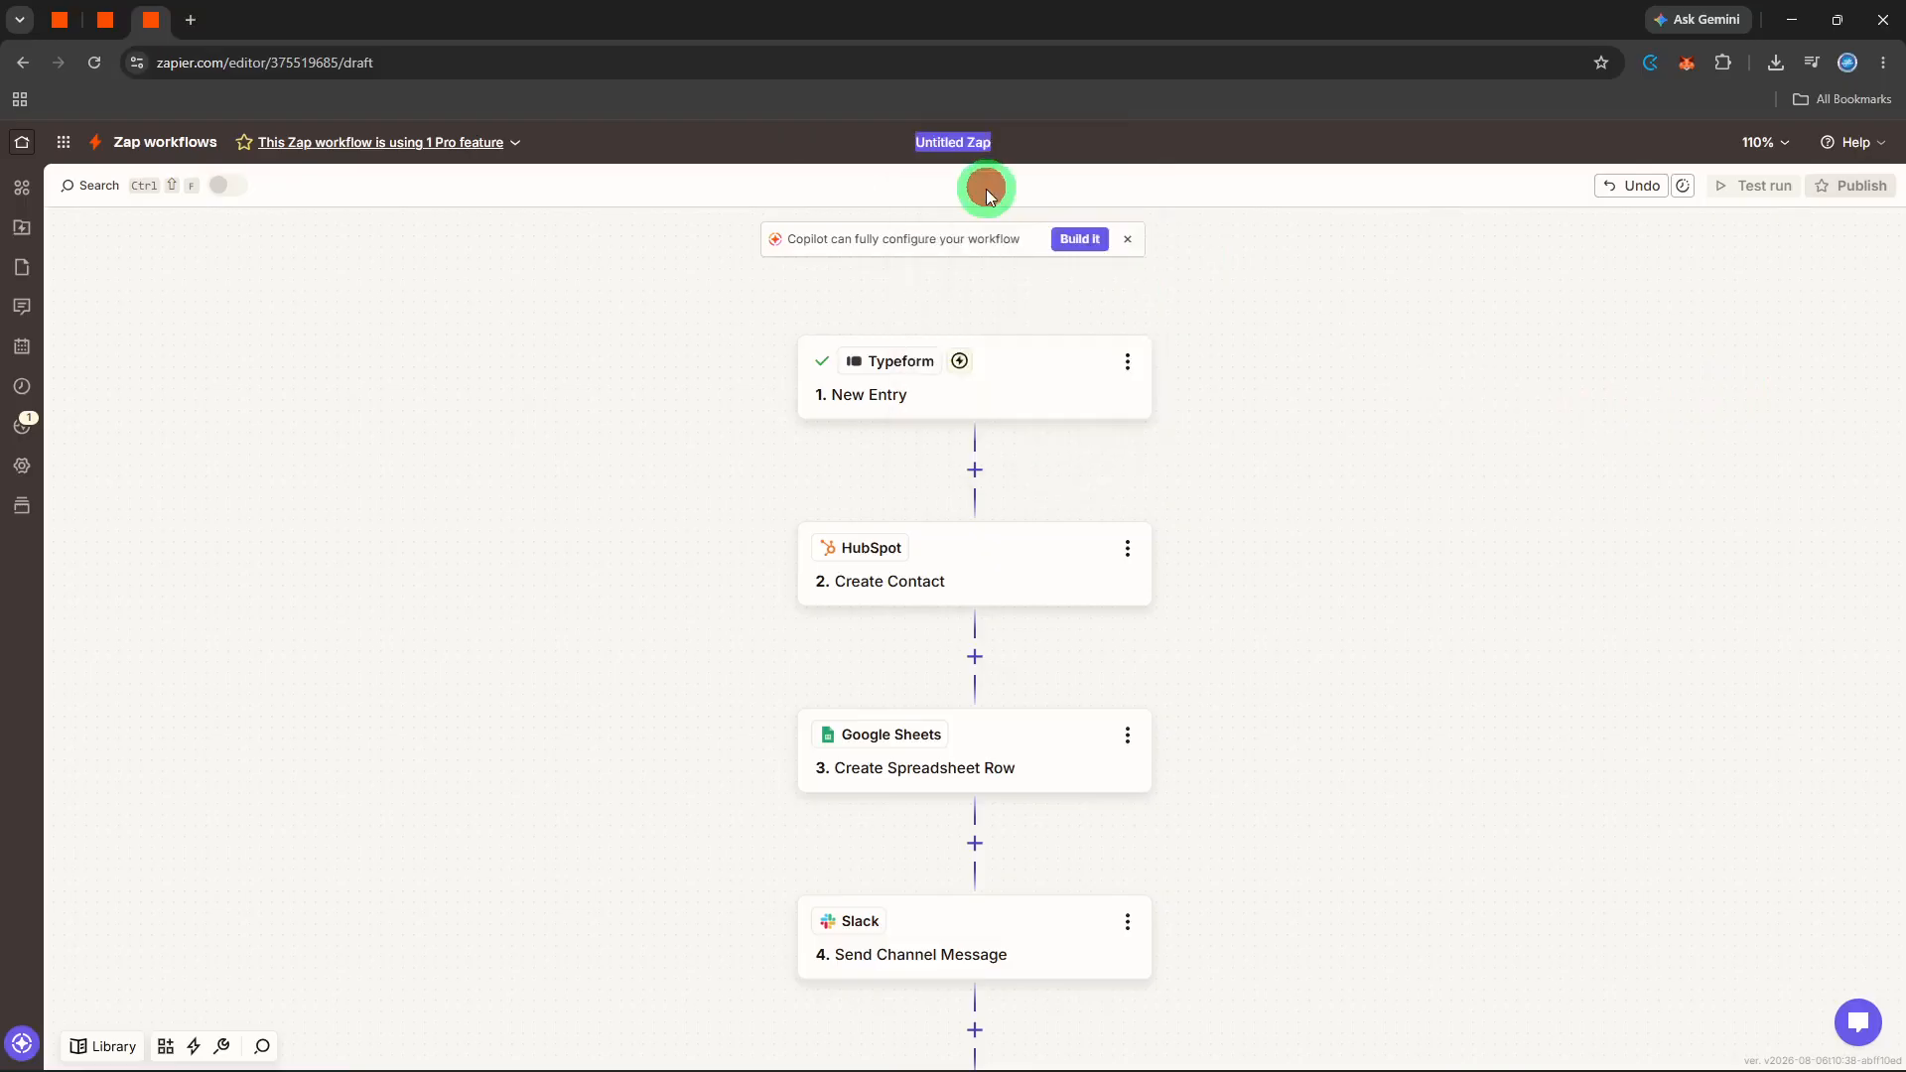
pyautogui.write('client onboarding')
pyautogui.press('Return')
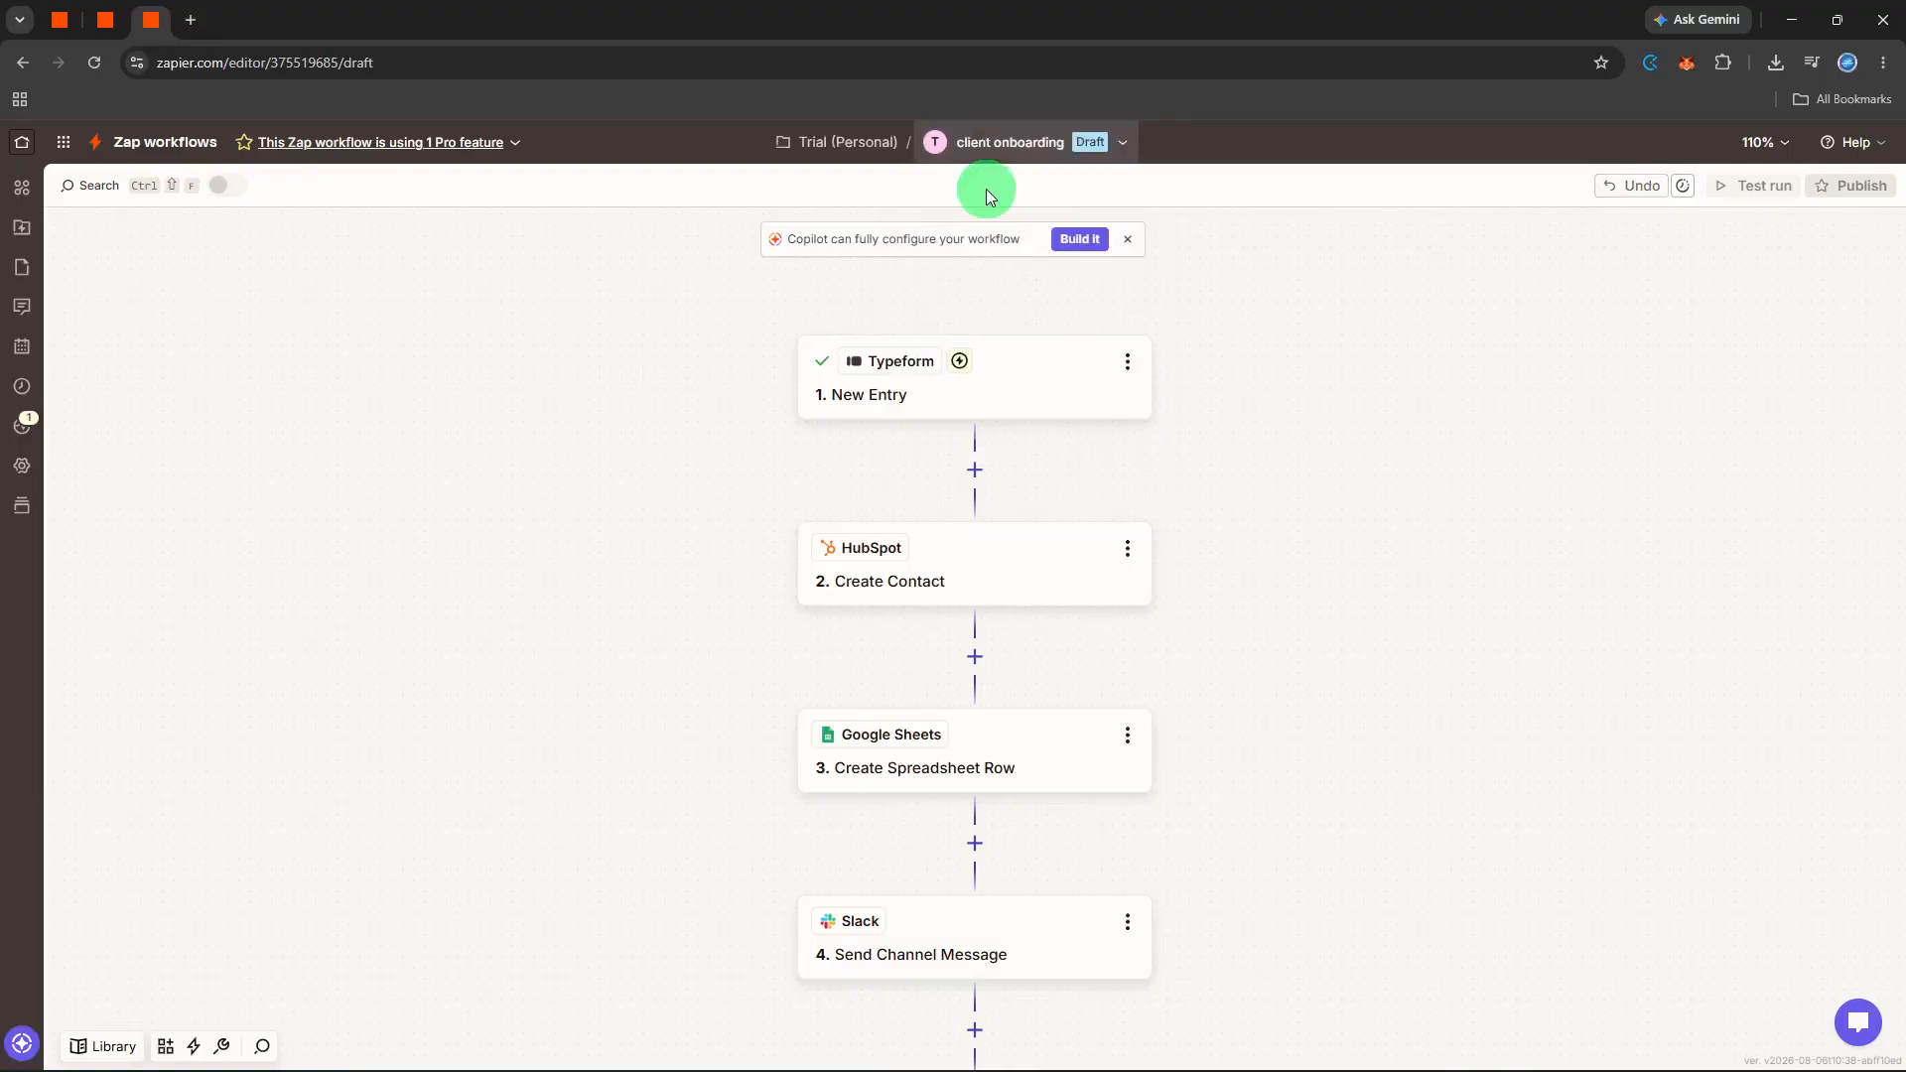
pyautogui.click(1347, 327)
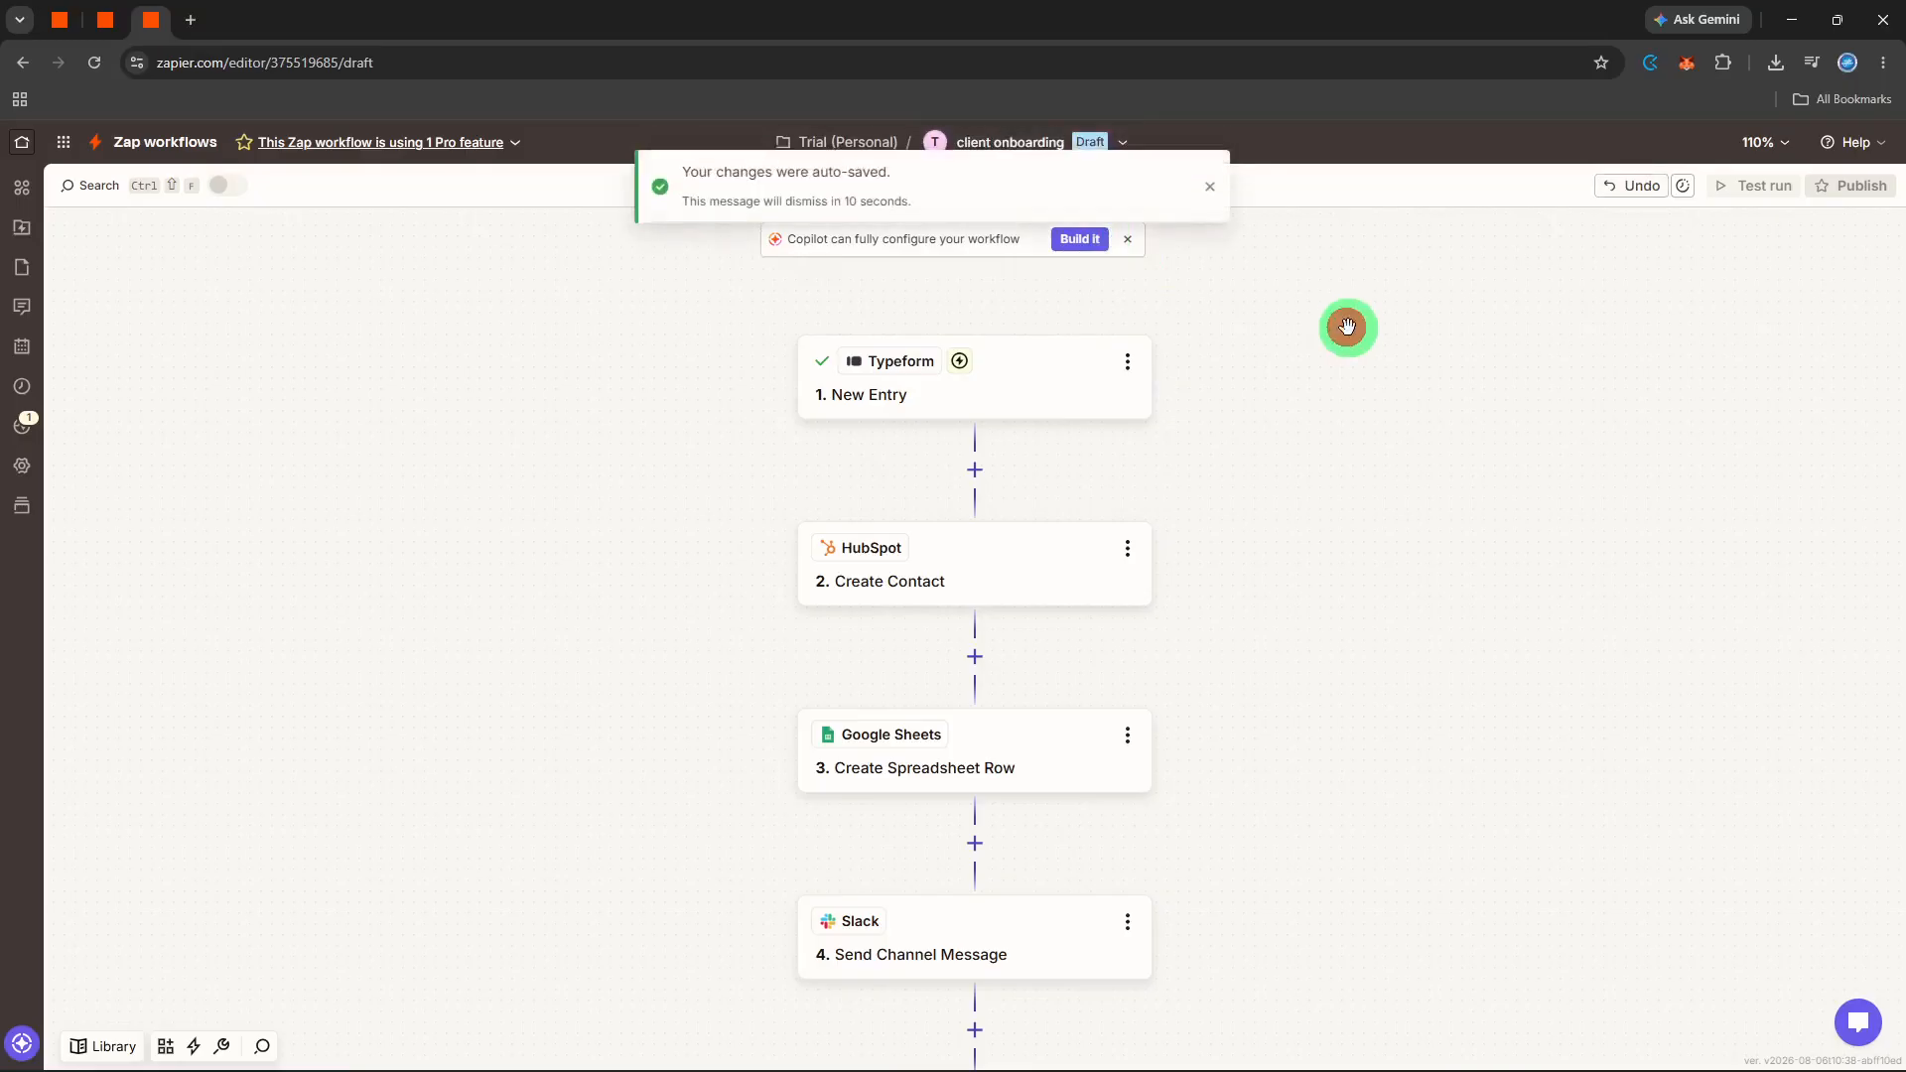